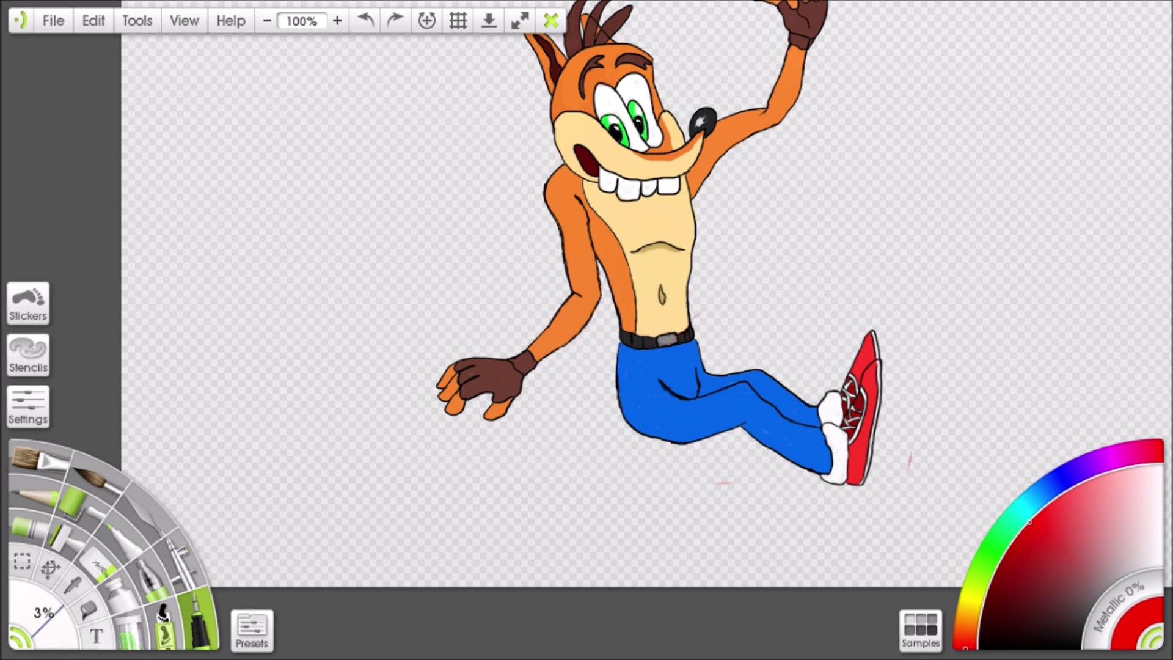
Circle the character's raised hand and lowered hand in red
left_click_drag(527, 332, 467, 422)
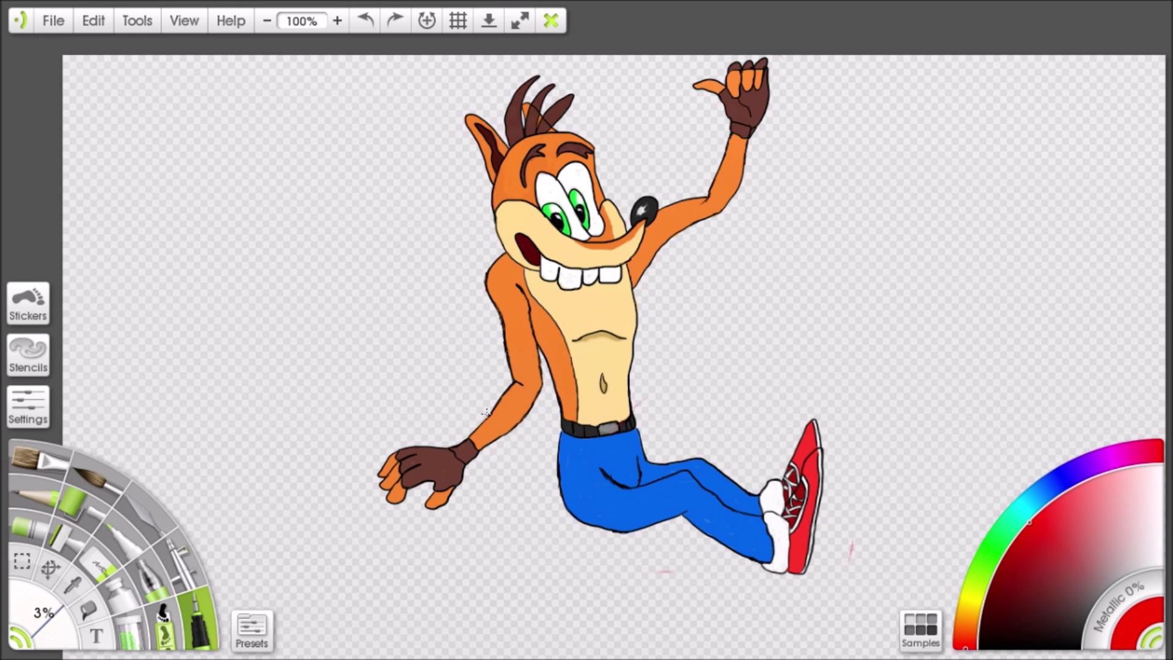
left_click_drag(612, 301, 563, 339)
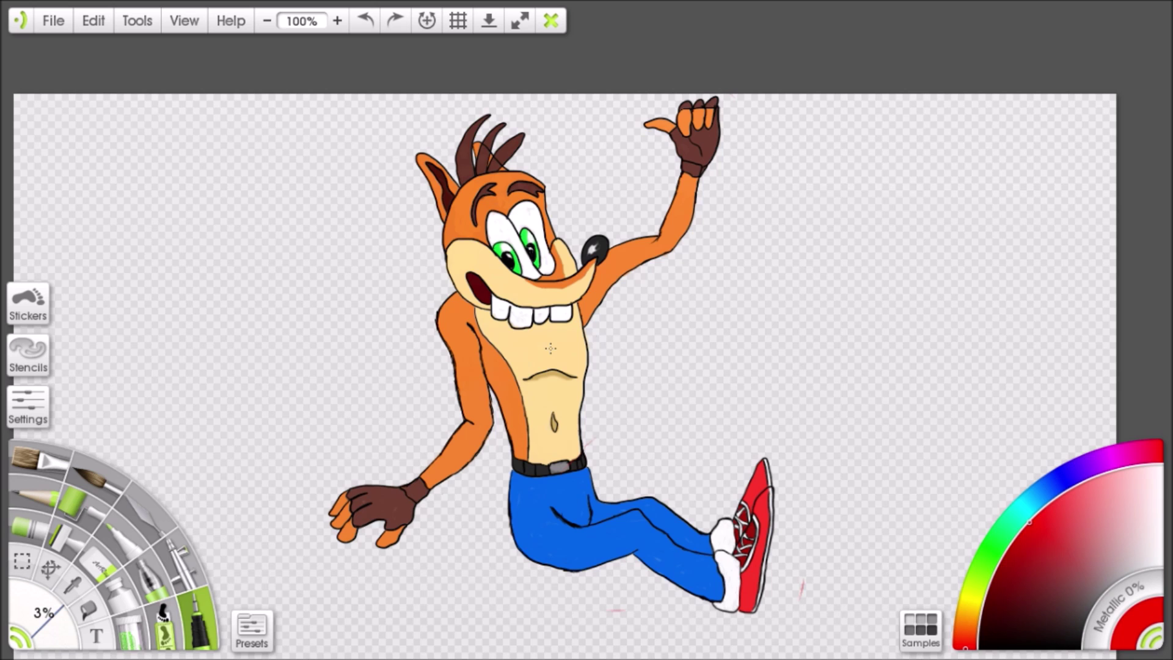
left_click_drag(551, 348, 577, 289)
left_click_drag(783, 206, 788, 262)
mouse_move(724, 54)
left_mouse_down()
mouse_move(610, 131)
mouse_move(725, 71)
left_mouse_up()
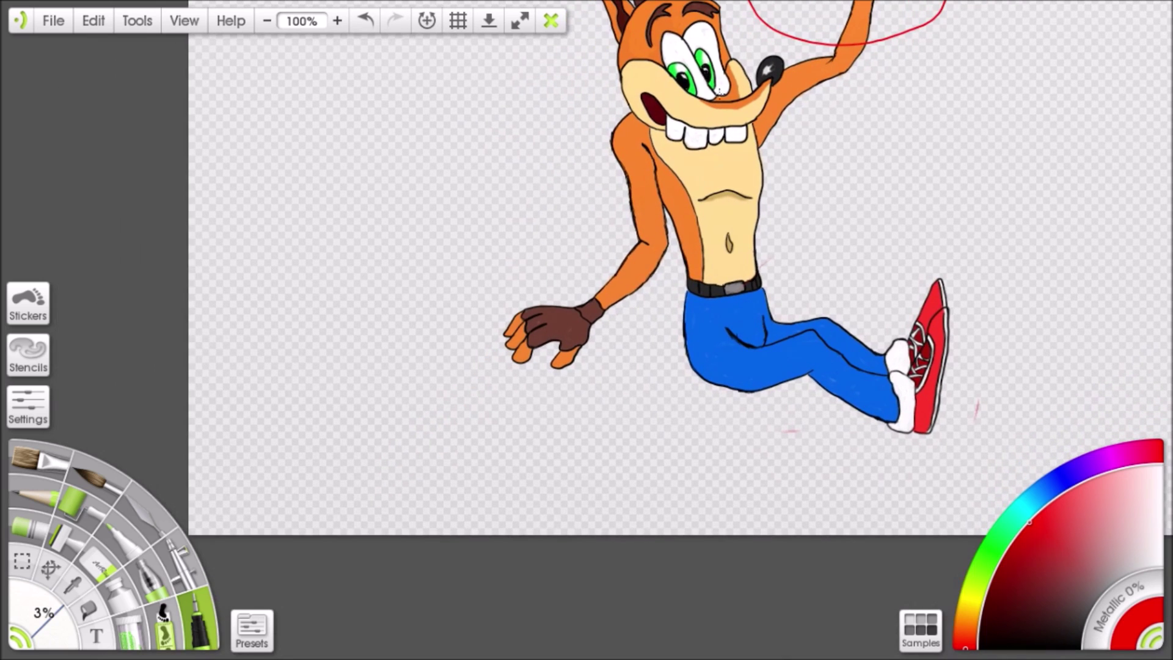
mouse_move(557, 276)
left_mouse_down()
mouse_move(619, 368)
mouse_move(518, 275)
left_mouse_up()
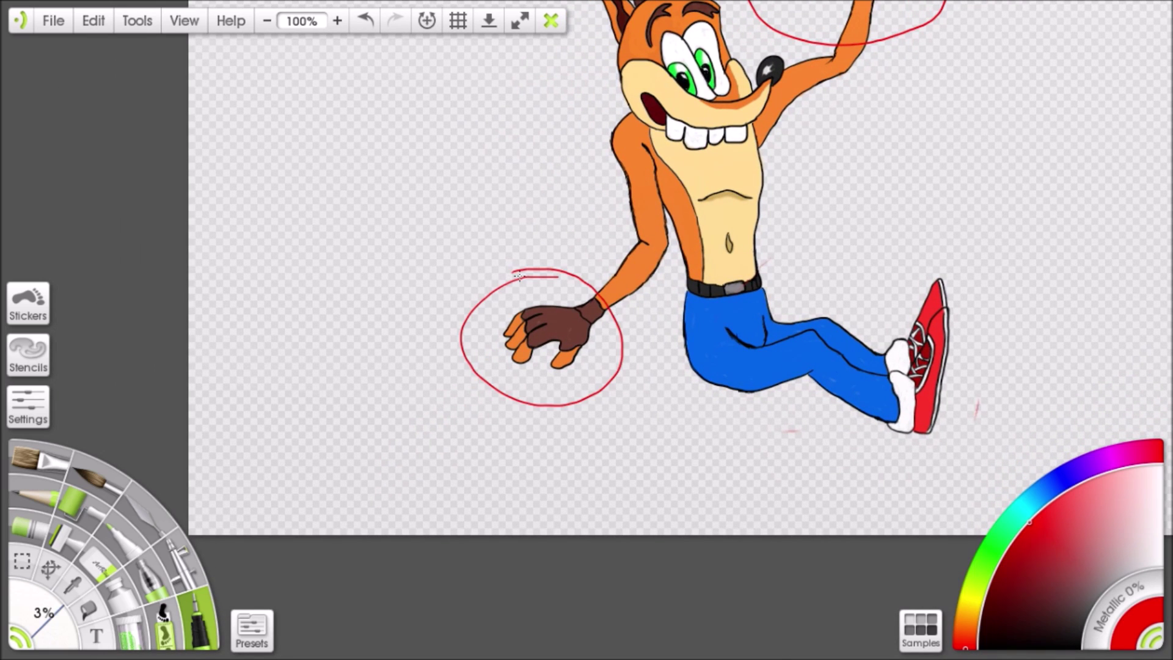
mouse_move(684, 174)
left_mouse_down()
mouse_move(632, 265)
mouse_move(633, 289)
left_mouse_up()
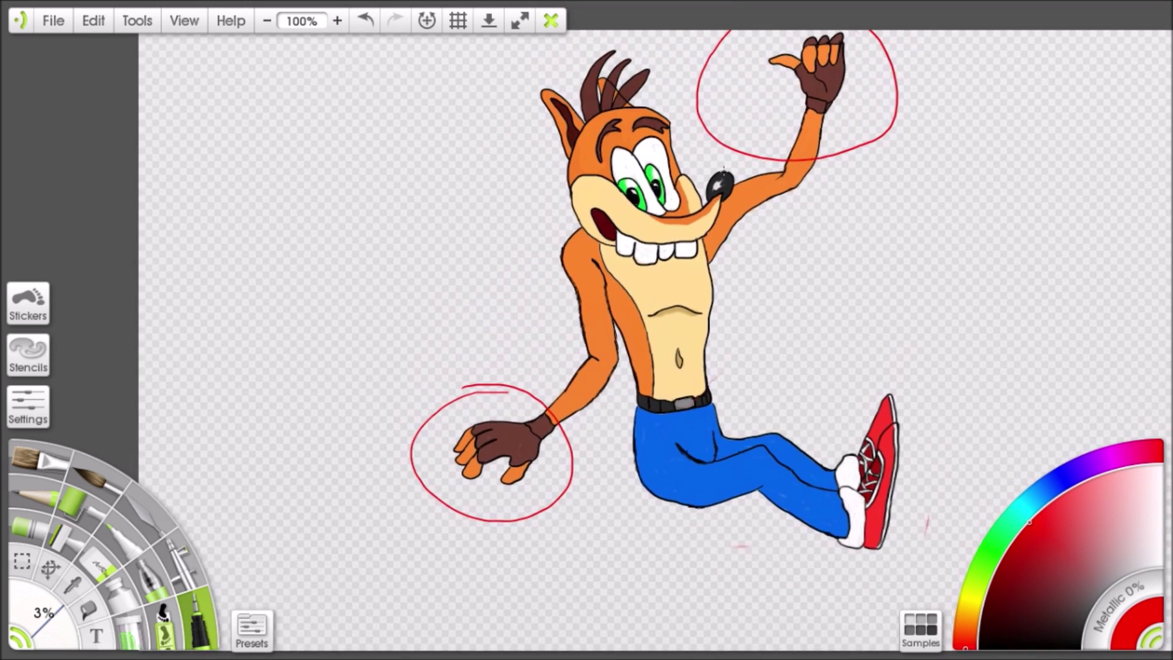
Write "1st" in red beside the character's head and underline it twice
mouse_move(422, 156)
left_mouse_down()
mouse_move(445, 122)
mouse_move(435, 181)
left_mouse_up()
left_click_drag(413, 184, 458, 185)
left_click_drag(505, 146, 500, 190)
mouse_move(483, 175)
left_mouse_down()
mouse_move(523, 161)
mouse_move(563, 170)
mouse_move(655, 127)
mouse_move(561, 190)
left_mouse_up()
scroll(555, 162, "up", 2)
left_click_drag(423, 212, 526, 209)
left_click_drag(416, 242, 507, 225)
Circle the character's near ear and far eyebrow in red
left_click_drag(586, 305, 469, 349)
mouse_move(549, 306)
left_mouse_down()
mouse_move(549, 274)
mouse_move(483, 302)
mouse_move(508, 338)
left_mouse_up()
mouse_move(386, 168)
left_mouse_down()
mouse_move(374, 199)
mouse_move(437, 197)
mouse_move(385, 187)
left_mouse_up()
mouse_move(493, 224)
left_mouse_down()
mouse_move(470, 148)
mouse_move(524, 156)
mouse_move(494, 143)
left_mouse_up()
mouse_move(638, 116)
left_mouse_down()
mouse_move(584, 149)
mouse_move(527, 215)
left_mouse_up()
left_click_drag(519, 366, 738, 157)
Mark the fingers, thumb, wrist and forearm of the lowered hand with red strokes
scroll(527, 217, "left", 2)
scroll(527, 217, "down", 2)
mouse_move(579, 221)
left_mouse_down()
mouse_move(553, 251)
mouse_move(574, 220)
mouse_move(571, 272)
mouse_move(605, 232)
mouse_move(602, 242)
left_mouse_up()
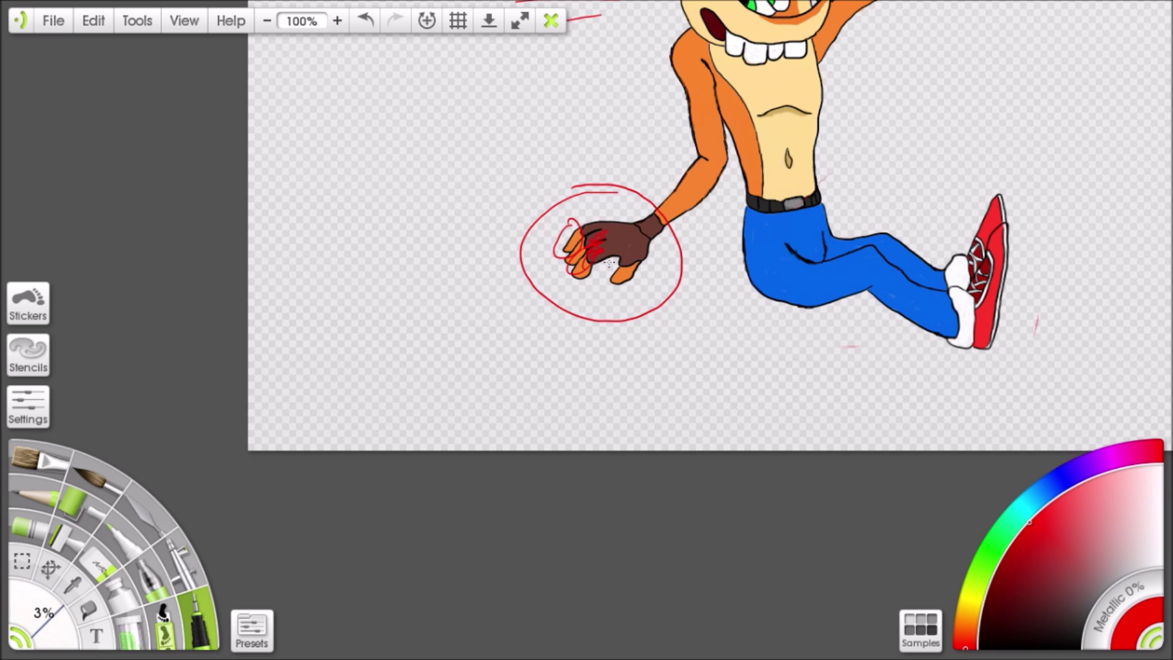
mouse_move(612, 271)
left_mouse_down()
mouse_move(601, 278)
mouse_move(631, 274)
mouse_move(545, 306)
mouse_move(559, 266)
mouse_move(592, 275)
mouse_move(590, 264)
mouse_move(550, 279)
mouse_move(506, 312)
left_mouse_up()
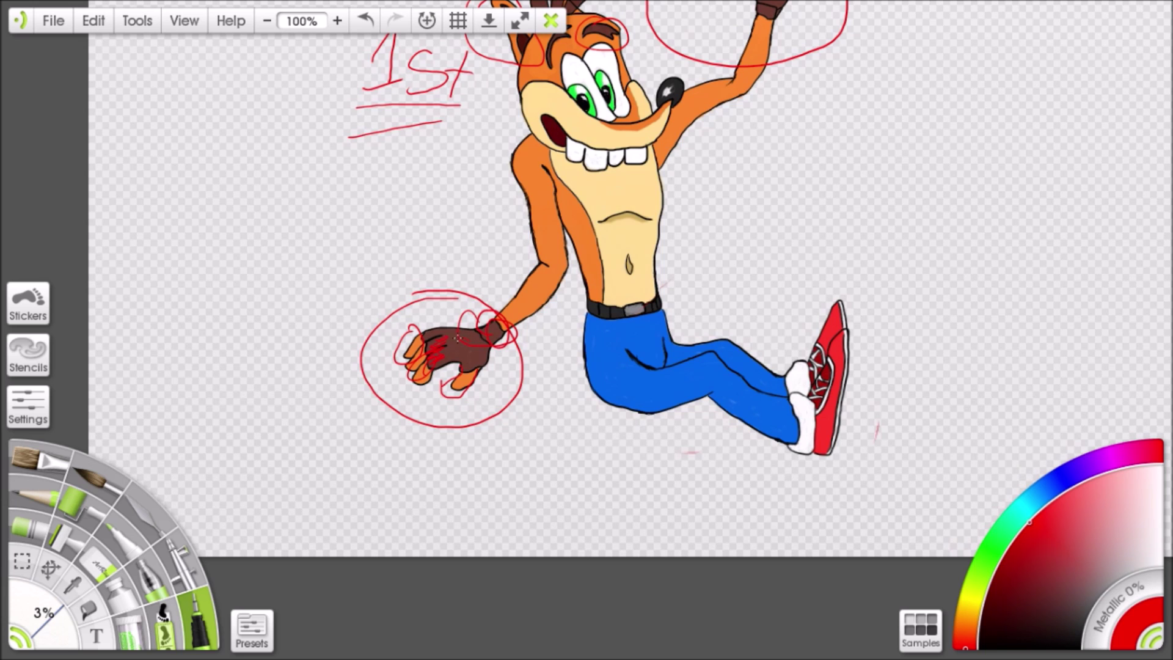
mouse_move(440, 337)
left_mouse_down()
mouse_move(550, 269)
mouse_move(486, 305)
mouse_move(530, 268)
left_mouse_up()
Add a tighter red circle around the raised hand and overlapping circles around that arm's elbow
left_click_drag(592, 236, 481, 302)
left_click_drag(555, 244, 447, 378)
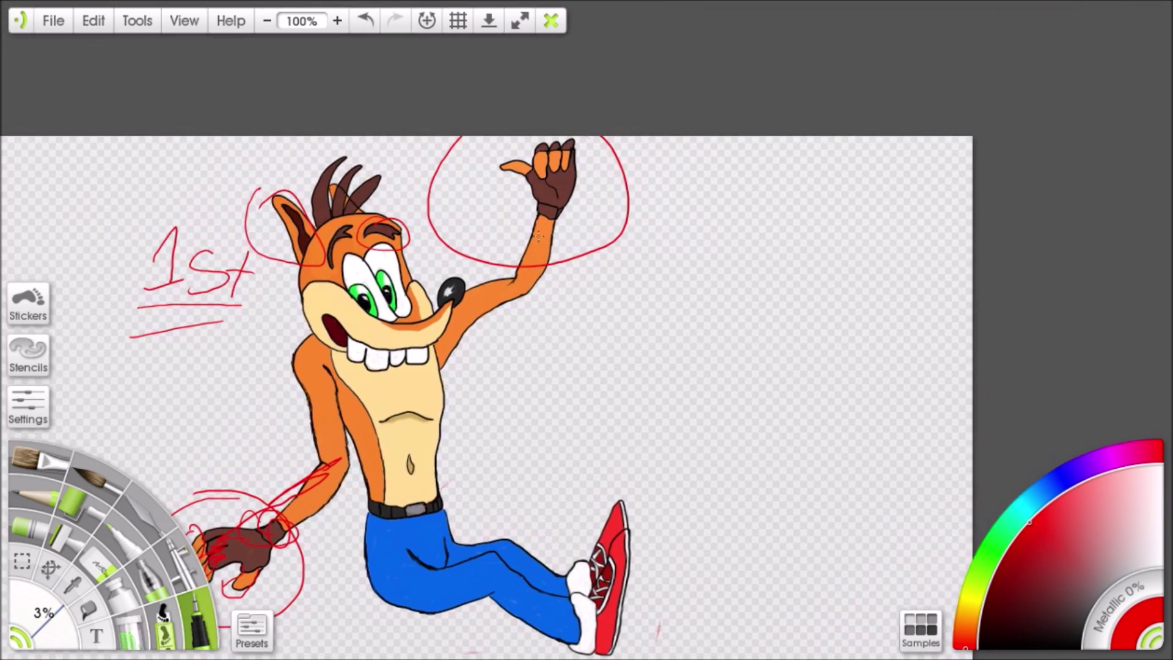
left_click_drag(541, 213, 584, 218)
mouse_move(548, 183)
left_mouse_down()
mouse_move(549, 237)
mouse_move(576, 273)
mouse_move(555, 214)
left_mouse_up()
mouse_move(580, 277)
left_mouse_down()
mouse_move(563, 256)
mouse_move(611, 202)
mouse_move(611, 228)
mouse_move(586, 185)
left_mouse_up()
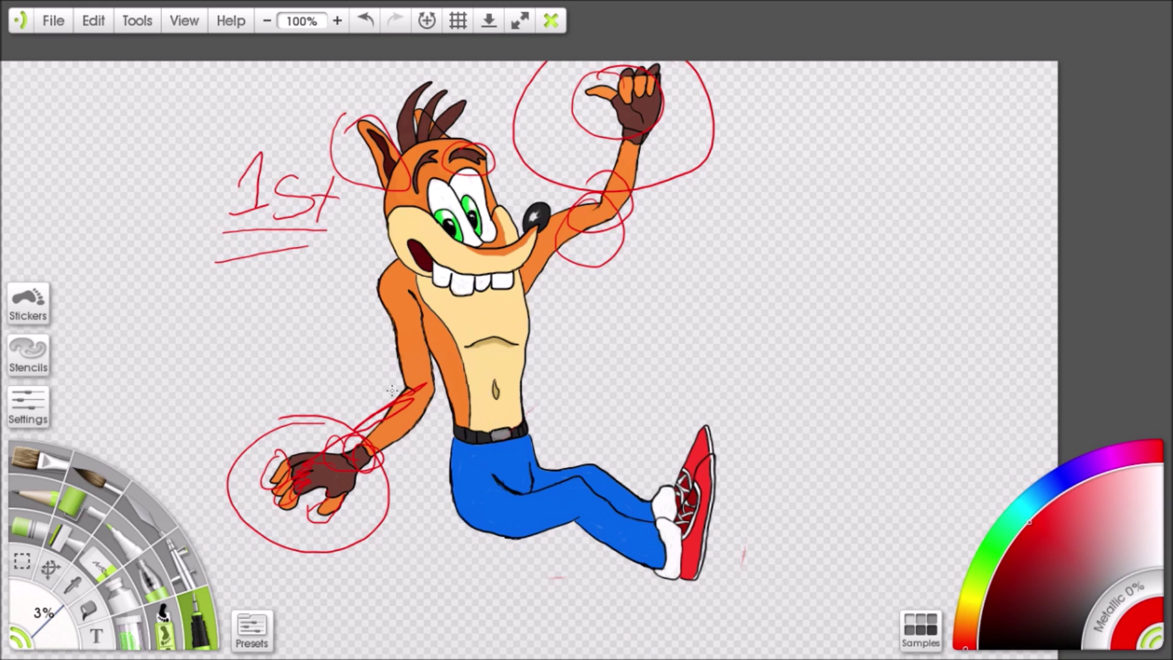
Try scribbling red strokes over the lowered forearm up to its elbow
mouse_move(390, 373)
left_mouse_down()
mouse_move(439, 370)
mouse_move(405, 374)
left_mouse_up()
mouse_move(389, 439)
left_mouse_down()
mouse_move(435, 347)
mouse_move(385, 357)
mouse_move(408, 381)
mouse_move(394, 356)
left_mouse_up()
mouse_move(446, 312)
left_mouse_down()
mouse_move(441, 297)
mouse_move(487, 278)
mouse_move(397, 360)
mouse_move(445, 295)
left_mouse_up()
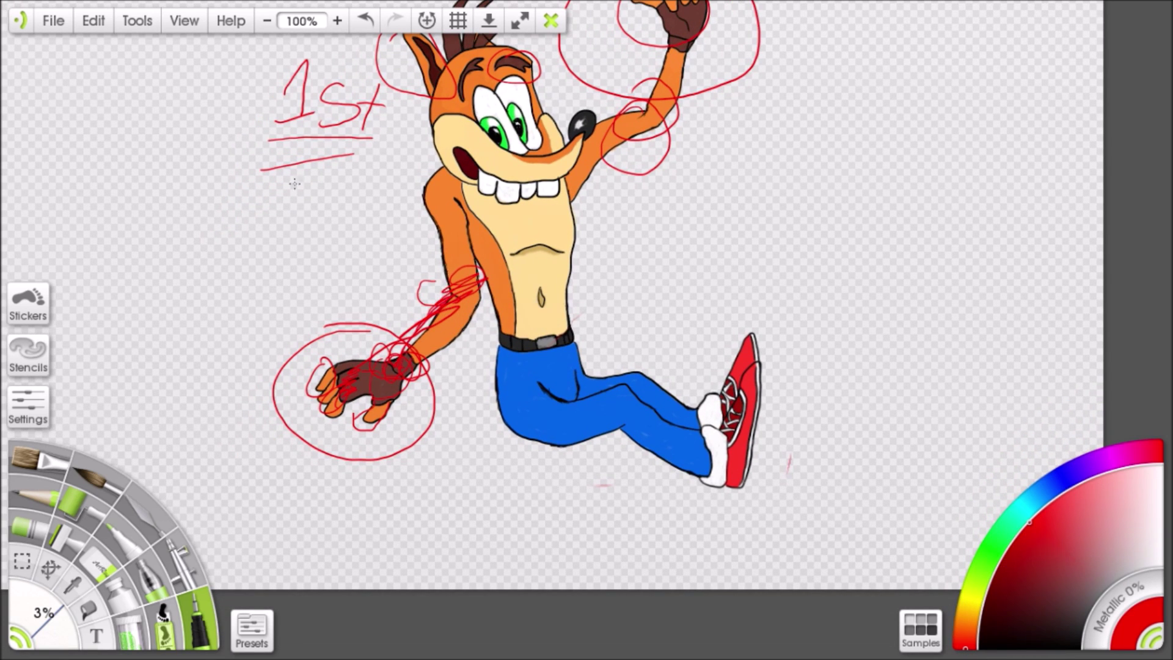
Set the pen size to 2% and mark the lowered arm's wrist, forearm and elbow in red at 200% zoom
left_click(100, 568)
mouse_move(367, 391)
left_mouse_down()
mouse_move(458, 288)
mouse_move(432, 293)
left_mouse_up()
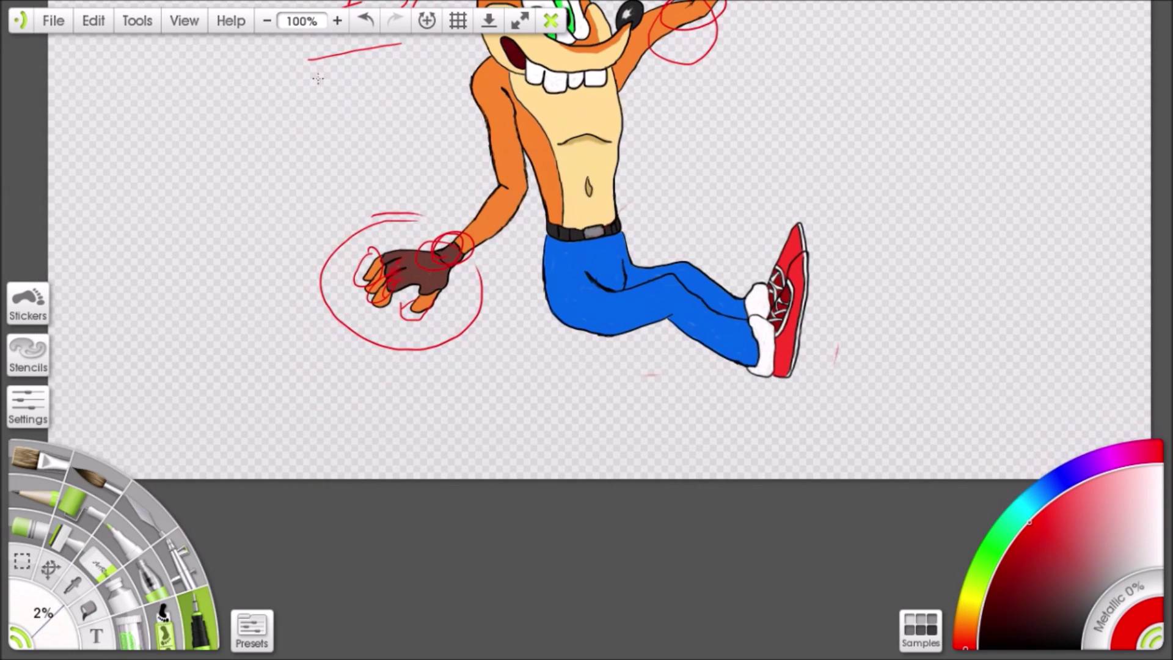
left_click(337, 21)
left_click_drag(369, 88, 497, 257)
mouse_move(492, 298)
left_mouse_down()
mouse_move(539, 217)
mouse_move(585, 193)
mouse_move(559, 184)
left_mouse_up()
mouse_move(469, 251)
left_mouse_down()
mouse_move(498, 287)
mouse_move(449, 284)
mouse_move(520, 217)
mouse_move(567, 279)
mouse_move(471, 326)
left_mouse_up()
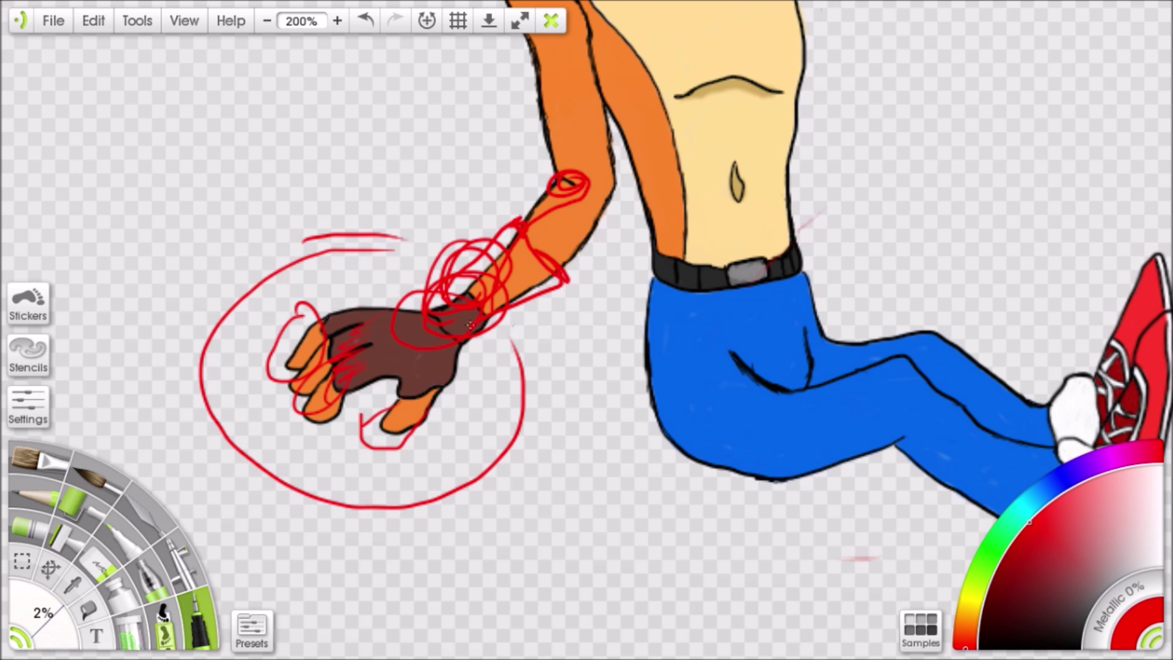
Circle the shoulder of the lowered arm in red
left_click_drag(568, 215, 362, 375)
left_click_drag(472, 288, 526, 371)
mouse_move(365, 154)
left_mouse_down()
mouse_move(463, 244)
mouse_move(487, 357)
mouse_move(405, 246)
left_mouse_up()
Circle the eye area, the far eyebrow and the far ear behind the hair in red
left_click_drag(580, 161, 508, 300)
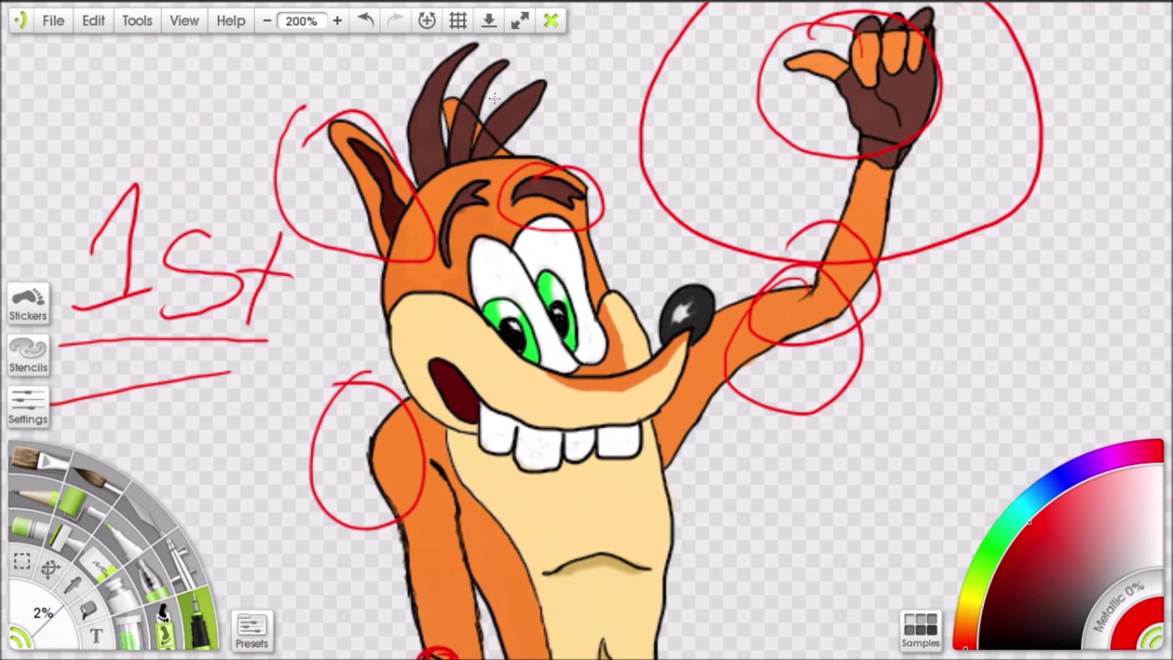
mouse_move(505, 214)
left_mouse_down()
mouse_move(617, 217)
mouse_move(513, 212)
mouse_move(581, 184)
mouse_move(544, 176)
left_mouse_up()
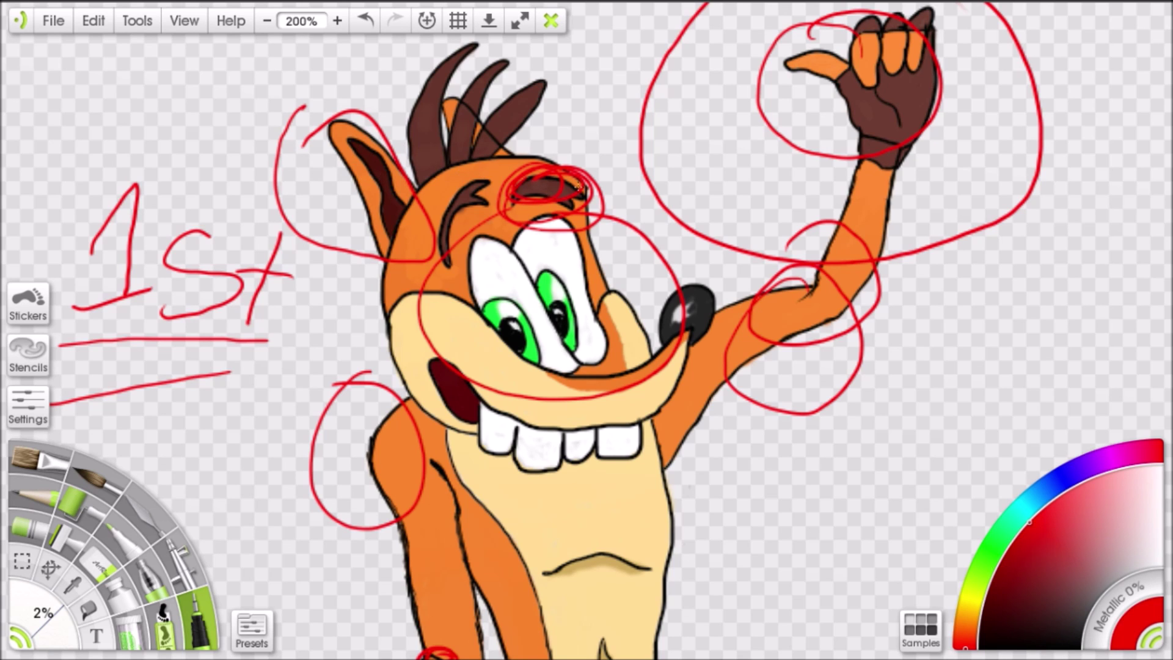
mouse_move(482, 100)
left_mouse_down()
mouse_move(505, 232)
mouse_move(486, 189)
left_mouse_up()
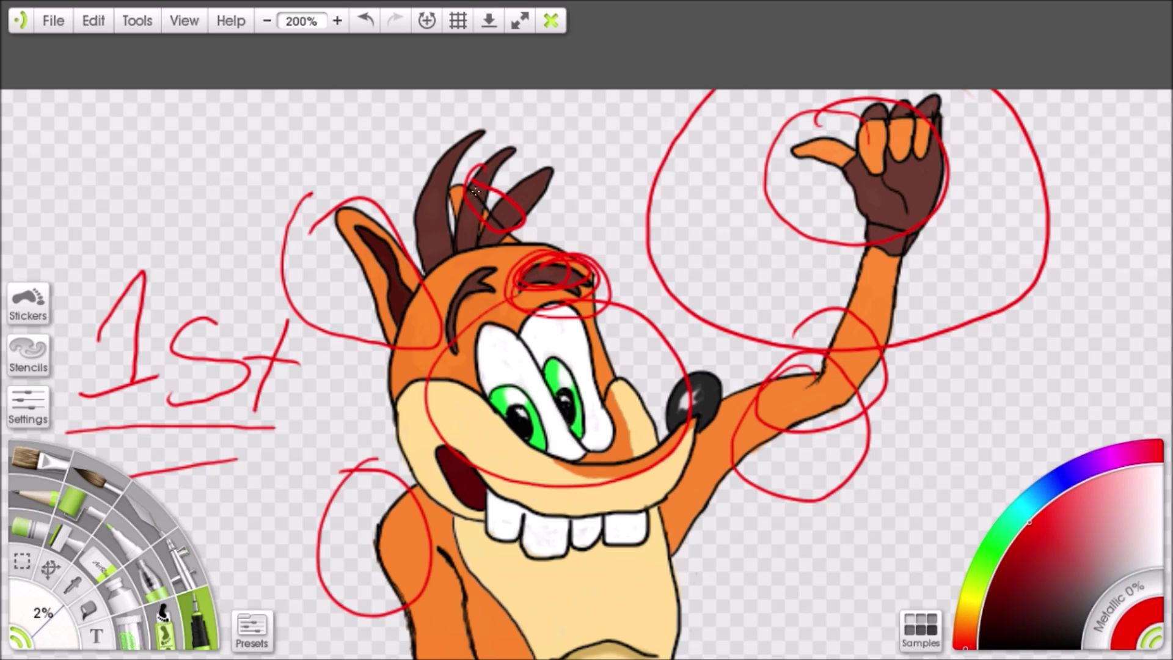
left_click_drag(523, 284, 558, 211)
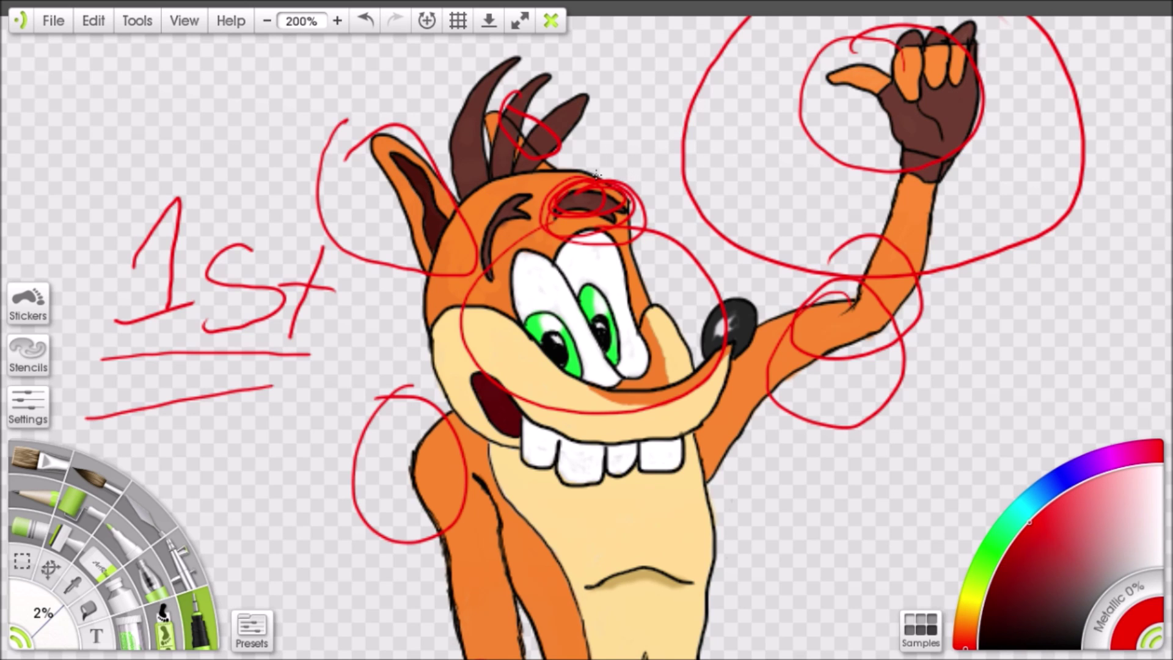
Circle the small third tooth in the character's grin in red
left_click_drag(556, 366, 463, 211)
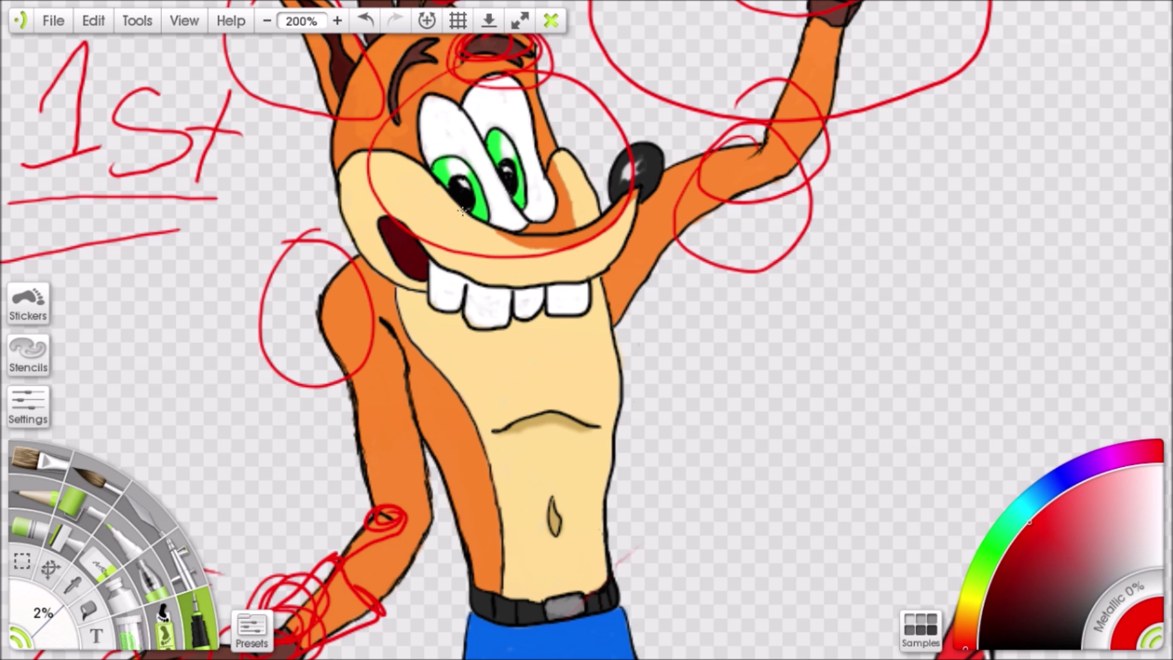
left_click_drag(526, 297, 515, 246)
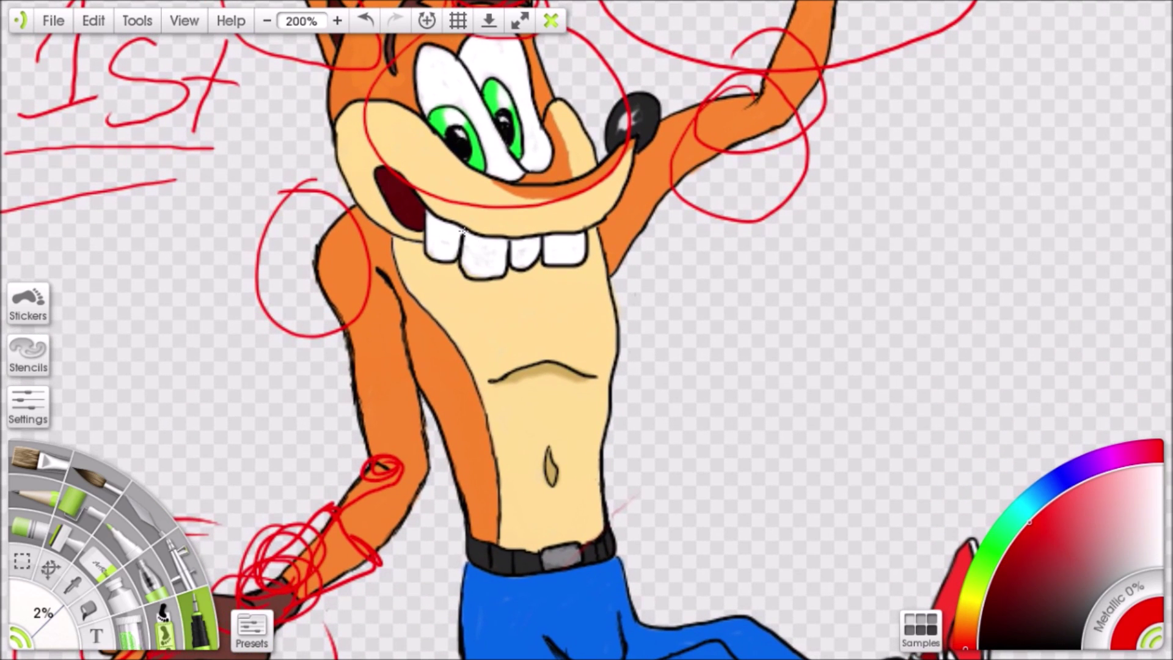
left_click_drag(433, 175, 421, 232)
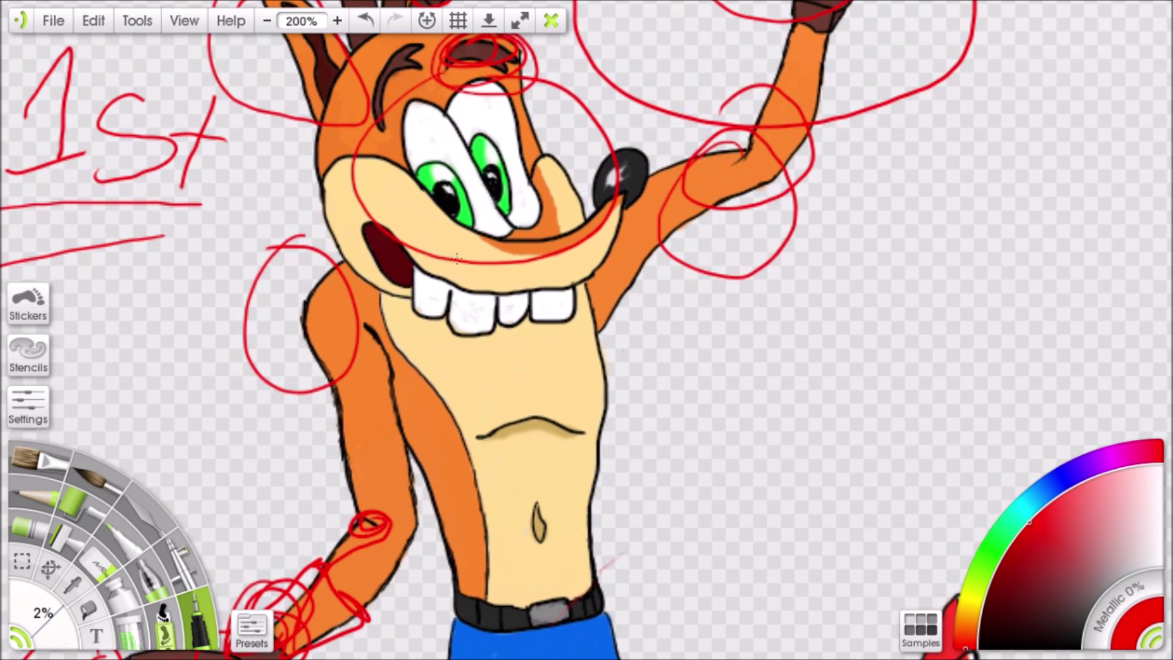
mouse_move(493, 278)
left_mouse_down()
mouse_move(523, 346)
mouse_move(485, 279)
mouse_move(471, 298)
left_mouse_up()
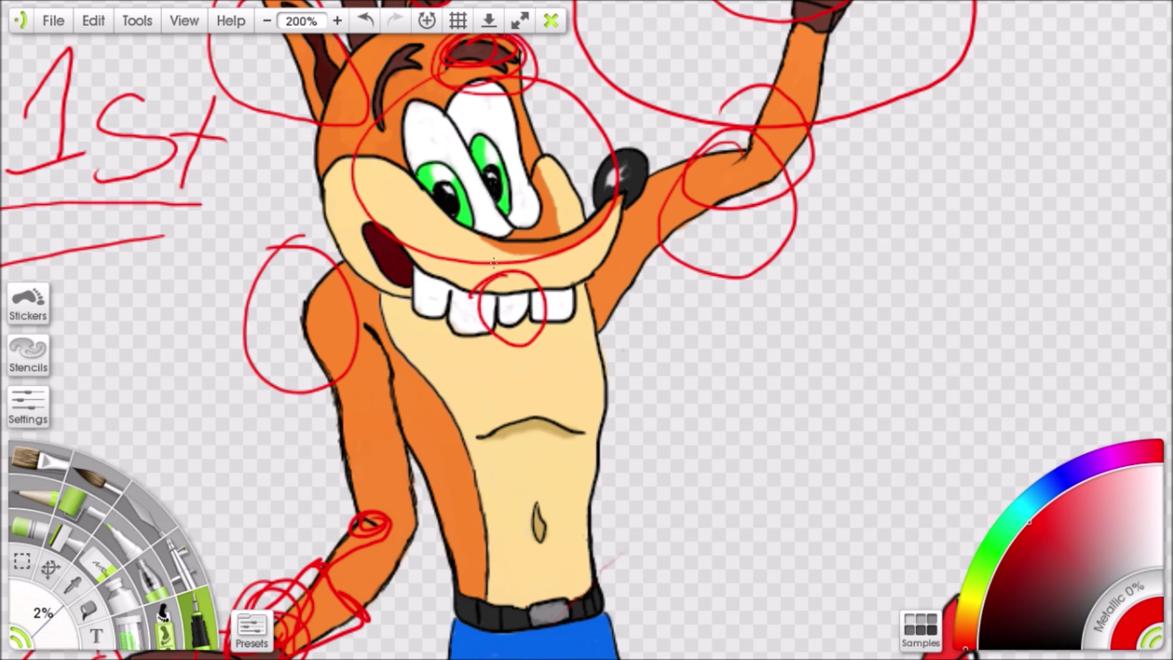
Outline the character's far eye in red
left_click_drag(408, 229, 448, 374)
mouse_move(477, 177)
left_mouse_down()
mouse_move(395, 243)
mouse_move(501, 329)
mouse_move(513, 218)
mouse_move(544, 264)
left_mouse_up()
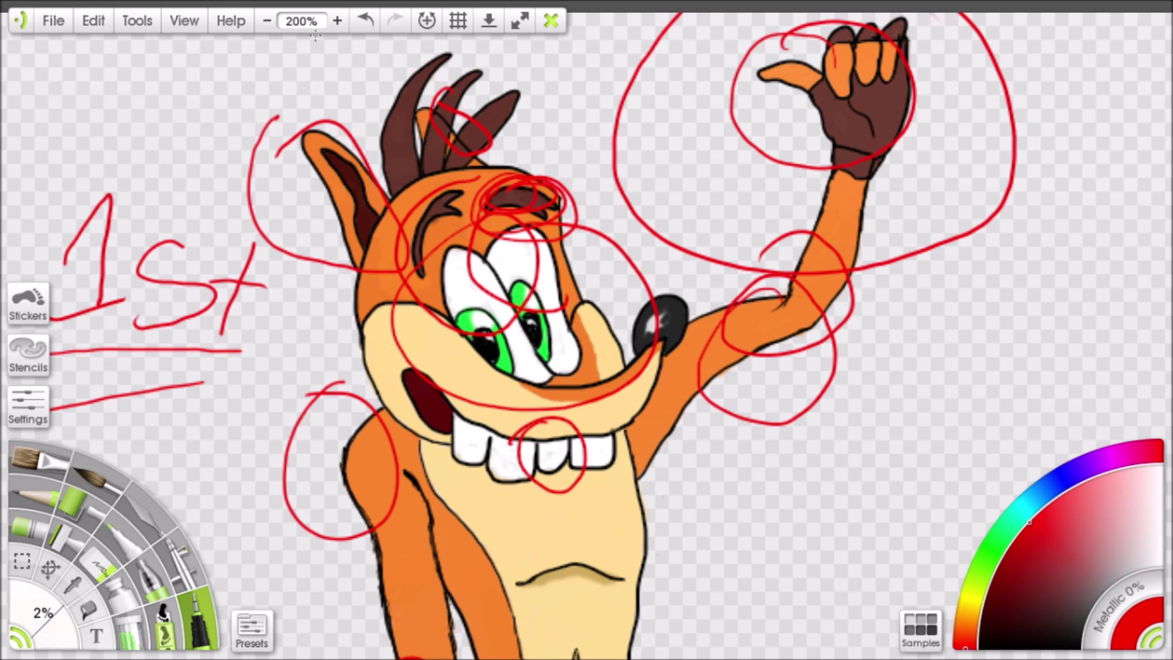
left_click(365, 20)
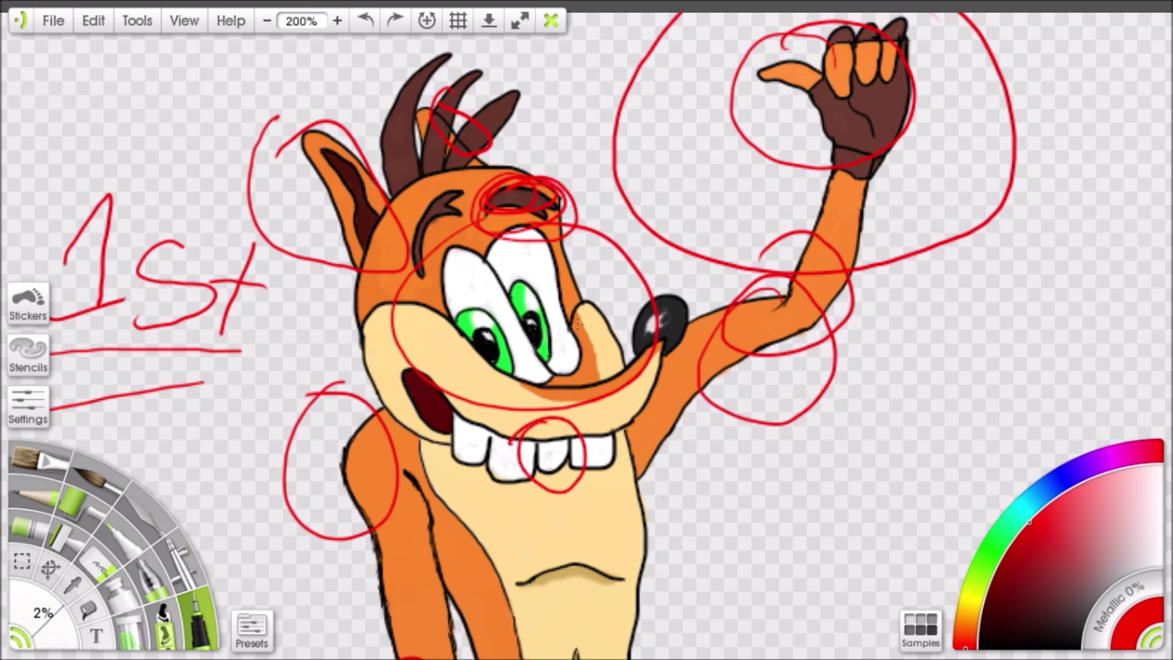
mouse_move(579, 376)
left_mouse_down()
mouse_move(552, 405)
mouse_move(485, 302)
mouse_move(518, 215)
mouse_move(570, 293)
mouse_move(573, 366)
left_mouse_up()
left_click_drag(594, 294, 603, 226)
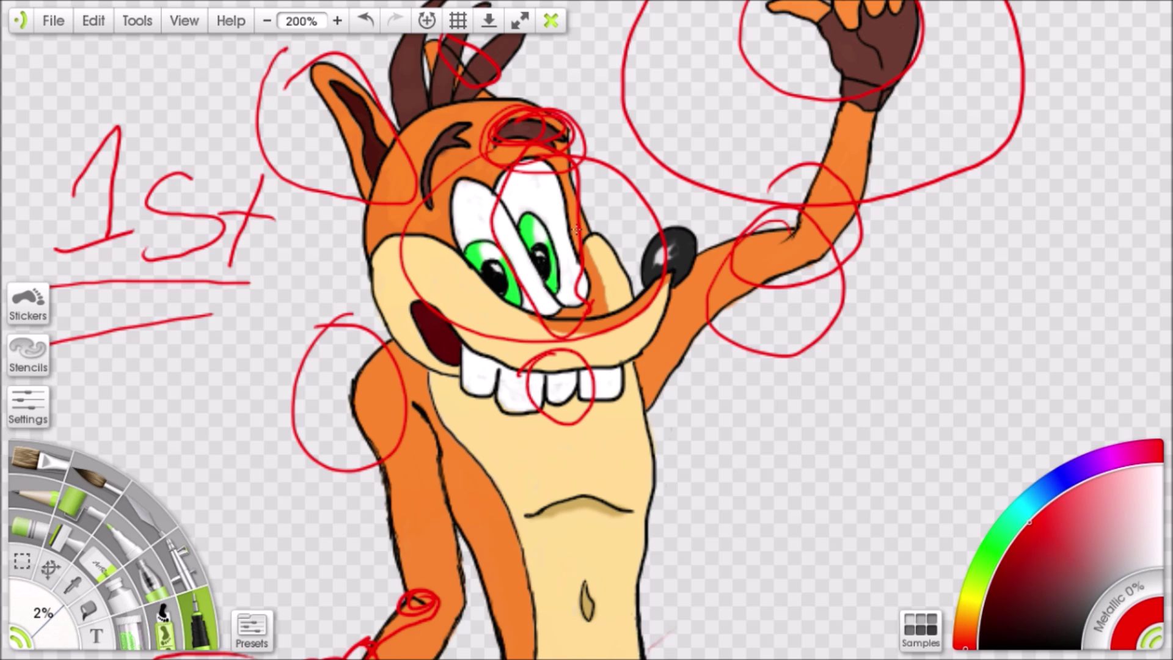
Sketch a tall loop with an inner ellipse and two wavy lines in the empty area beside the raised arm
mouse_move(596, 246)
left_mouse_down()
mouse_move(514, 302)
mouse_move(502, 260)
mouse_move(537, 204)
left_mouse_up()
scroll(668, 197, "right", 5)
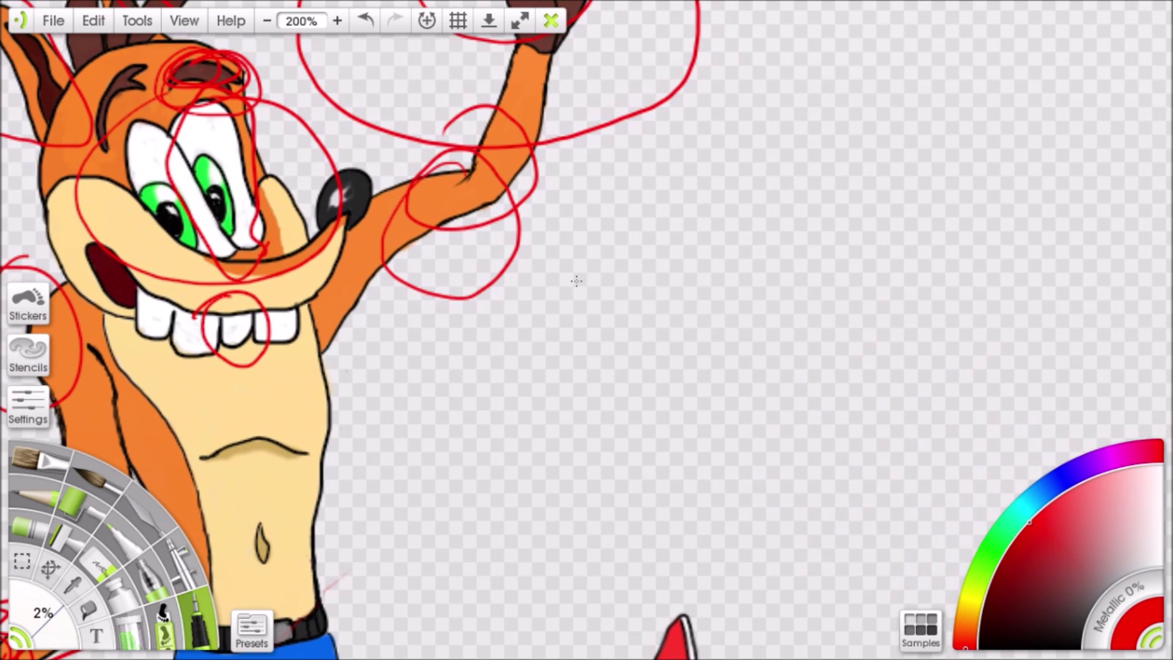
mouse_move(577, 281)
left_mouse_down()
mouse_move(669, 254)
mouse_move(714, 273)
mouse_move(799, 227)
left_mouse_up()
mouse_move(581, 307)
left_mouse_down()
mouse_move(721, 320)
mouse_move(686, 217)
mouse_move(658, 438)
mouse_move(611, 367)
left_mouse_up()
scroll(732, 317, "right", 4)
scroll(731, 316, "up", 2)
mouse_move(727, 245)
left_mouse_down()
mouse_move(662, 370)
mouse_move(730, 246)
left_mouse_up()
Sketch two adjoining open rounded curves in red below the looped sketch
scroll(720, 285, "right", 3)
scroll(720, 286, "down", 3)
mouse_move(807, 298)
left_mouse_down()
mouse_move(719, 398)
mouse_move(780, 397)
mouse_move(843, 328)
mouse_move(779, 404)
mouse_move(859, 514)
mouse_move(930, 406)
left_mouse_up()
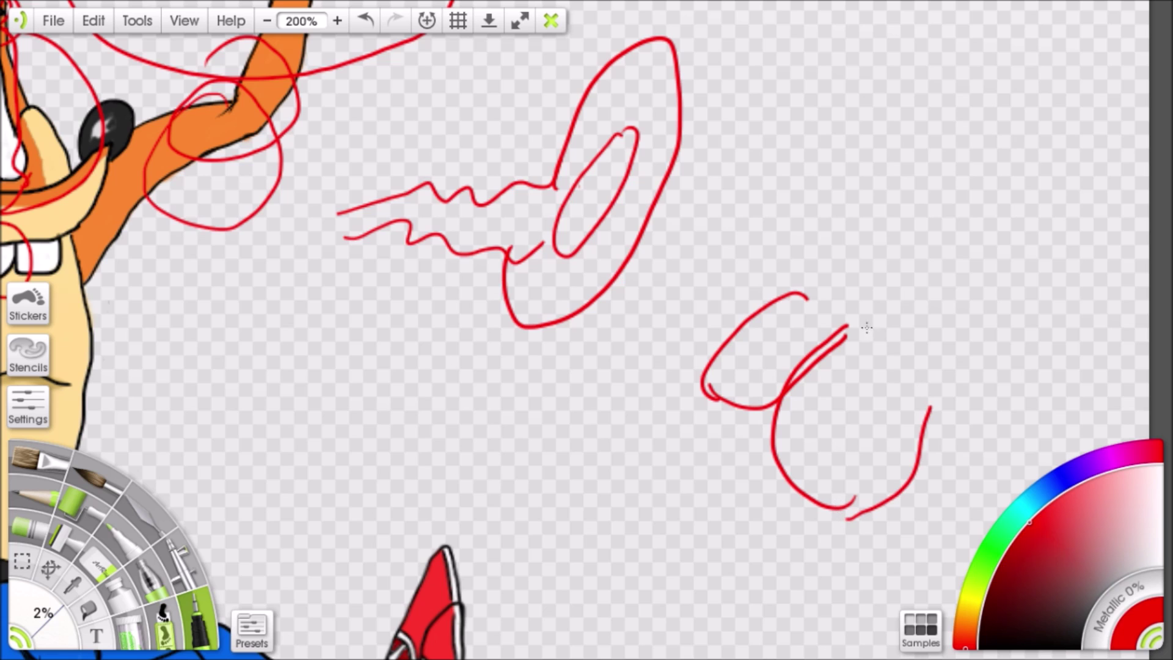
left_click_drag(775, 345, 1064, 469)
Circle the curved belly crease and scribble over it, and circle the navel in red
left_click_drag(539, 350, 622, 214)
left_click_drag(641, 321, 533, 210)
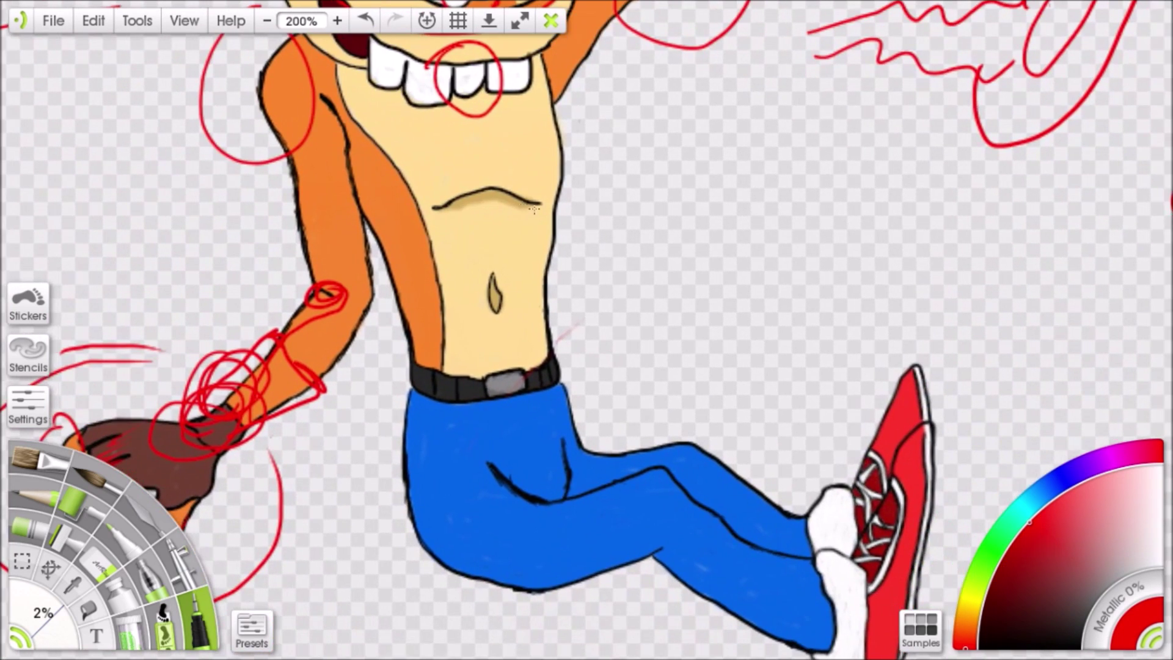
mouse_move(492, 157)
left_mouse_down()
mouse_move(409, 177)
mouse_move(542, 231)
mouse_move(450, 174)
left_mouse_up()
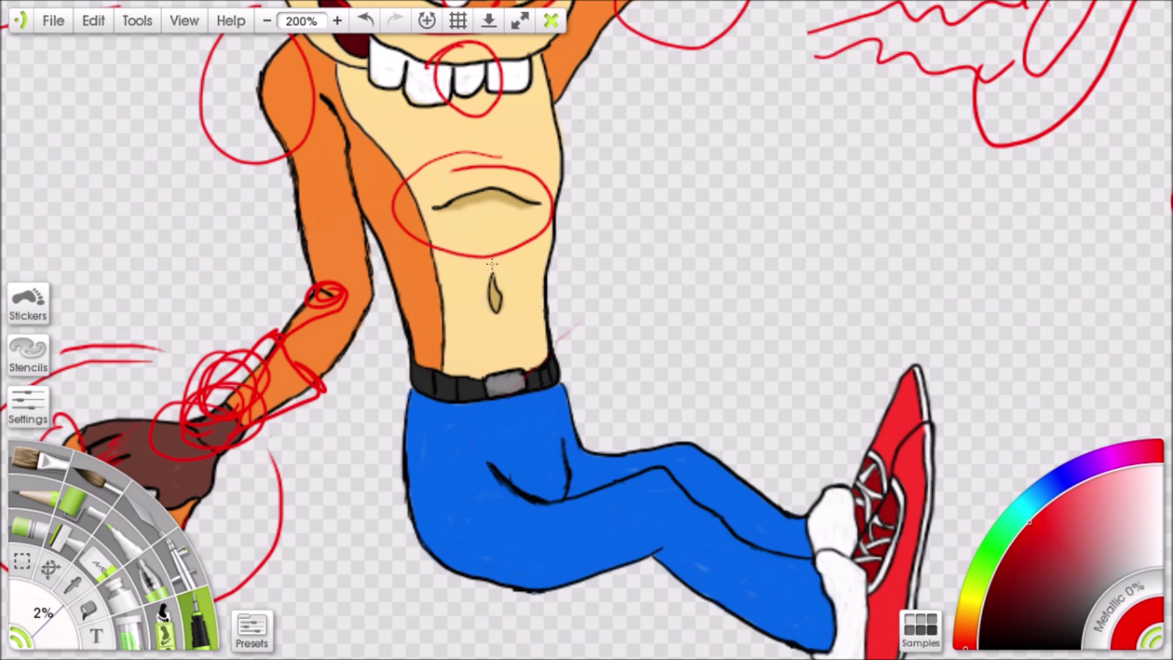
left_click_drag(524, 285, 643, 303)
mouse_move(559, 256)
left_mouse_down()
mouse_move(601, 245)
mouse_move(601, 259)
mouse_move(628, 247)
mouse_move(629, 257)
mouse_move(674, 259)
left_mouse_up()
left_click_drag(746, 237, 670, 192)
mouse_move(570, 272)
left_mouse_down()
mouse_move(558, 339)
mouse_move(545, 267)
mouse_move(518, 427)
mouse_move(529, 430)
left_mouse_up()
Draw a large red circle around the character's hips below the belt
mouse_move(501, 469)
left_mouse_down()
mouse_move(646, 351)
mouse_move(638, 298)
mouse_move(529, 364)
mouse_move(500, 431)
mouse_move(539, 407)
mouse_move(534, 210)
left_mouse_up()
left_click_drag(560, 395, 554, 262)
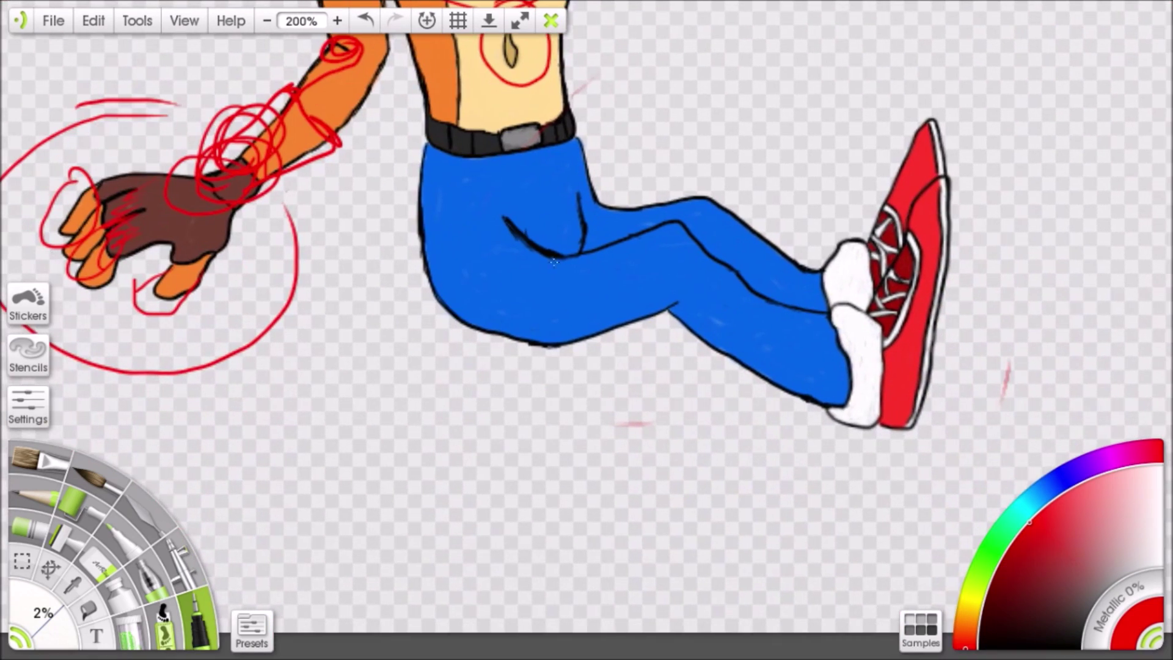
mouse_move(430, 157)
left_mouse_down()
mouse_move(375, 293)
mouse_move(585, 289)
mouse_move(455, 175)
left_mouse_up()
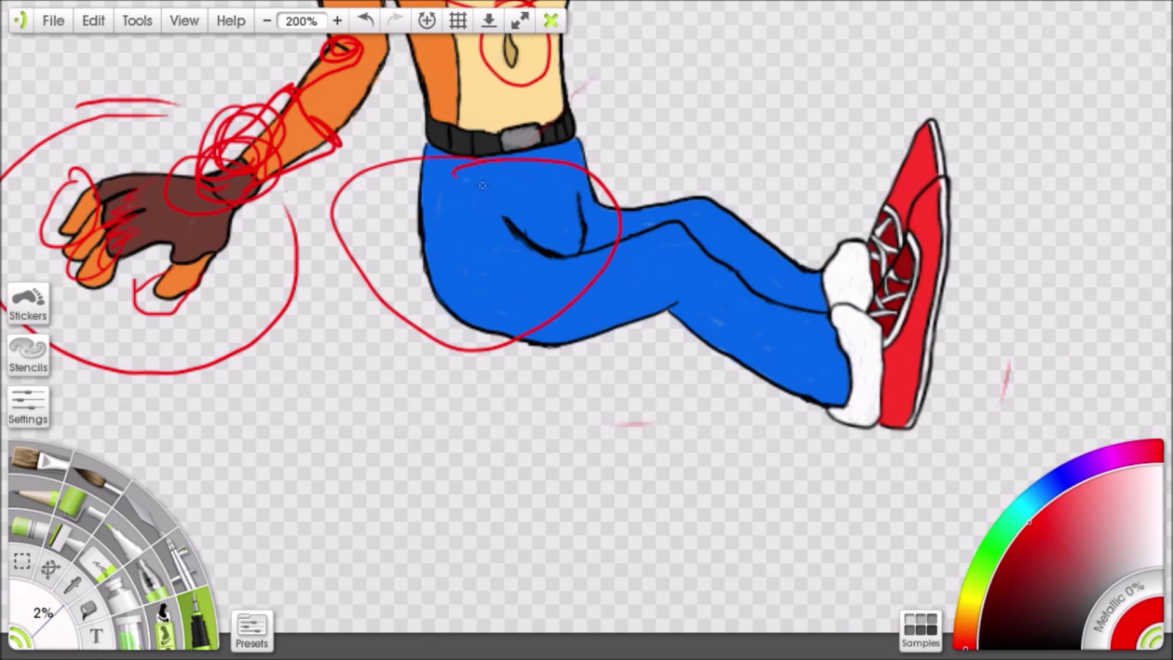
Draw a large red circle around the character's sneaker and socks
left_click_drag(981, 290, 695, 318)
scroll(695, 319, "right", 2)
mouse_move(797, 221)
left_mouse_down()
mouse_move(764, 219)
mouse_move(802, 455)
left_mouse_up()
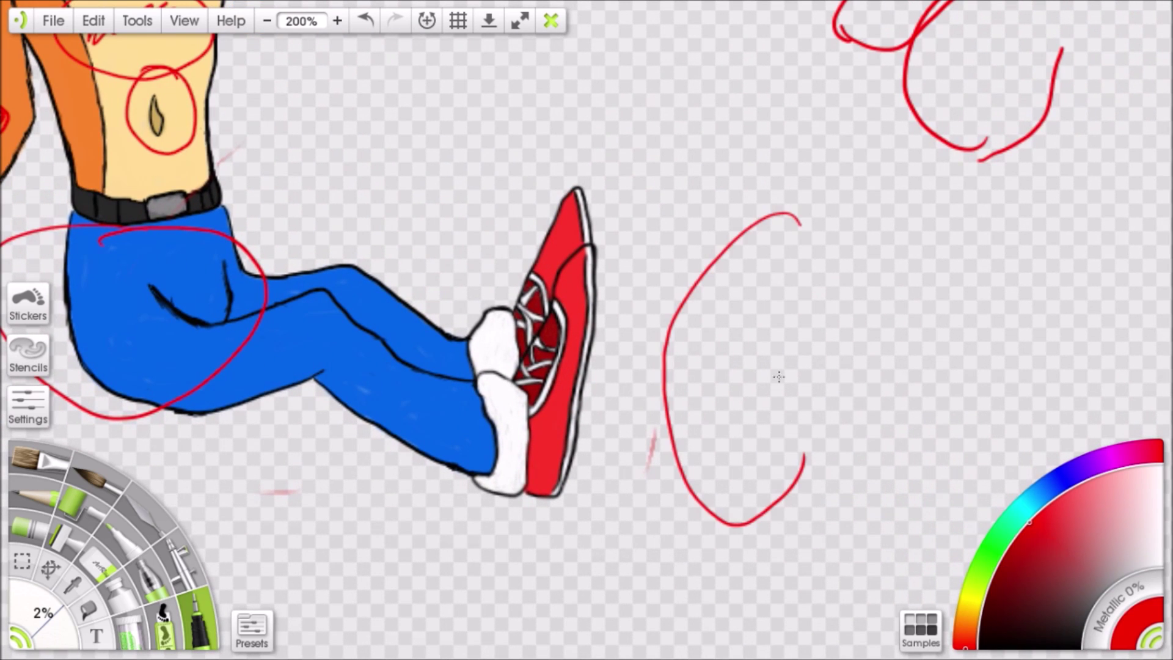
left_click(365, 21)
mouse_move(559, 116)
left_mouse_down()
mouse_move(454, 403)
mouse_move(685, 462)
mouse_move(611, 151)
mouse_move(486, 184)
left_mouse_up()
left_click_drag(646, 202, 565, 344)
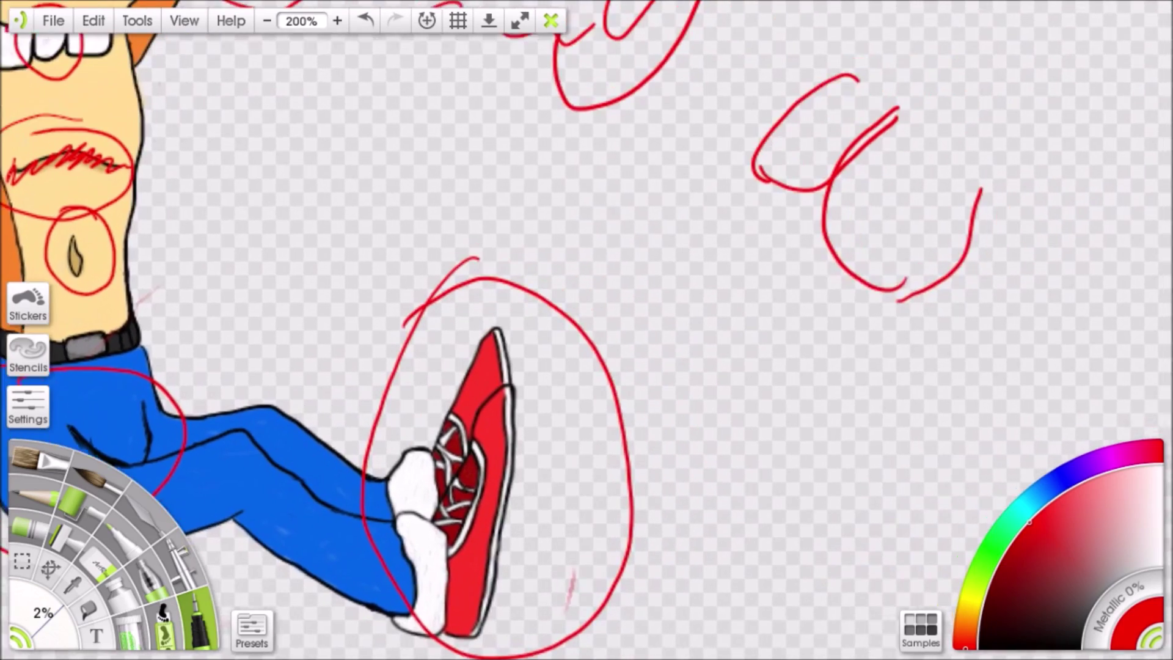
Look over all the red annotations on the character, ending with the whole drawing at 75% zoom
scroll(587, 330, "up", 10)
scroll(586, 330, "left", 5)
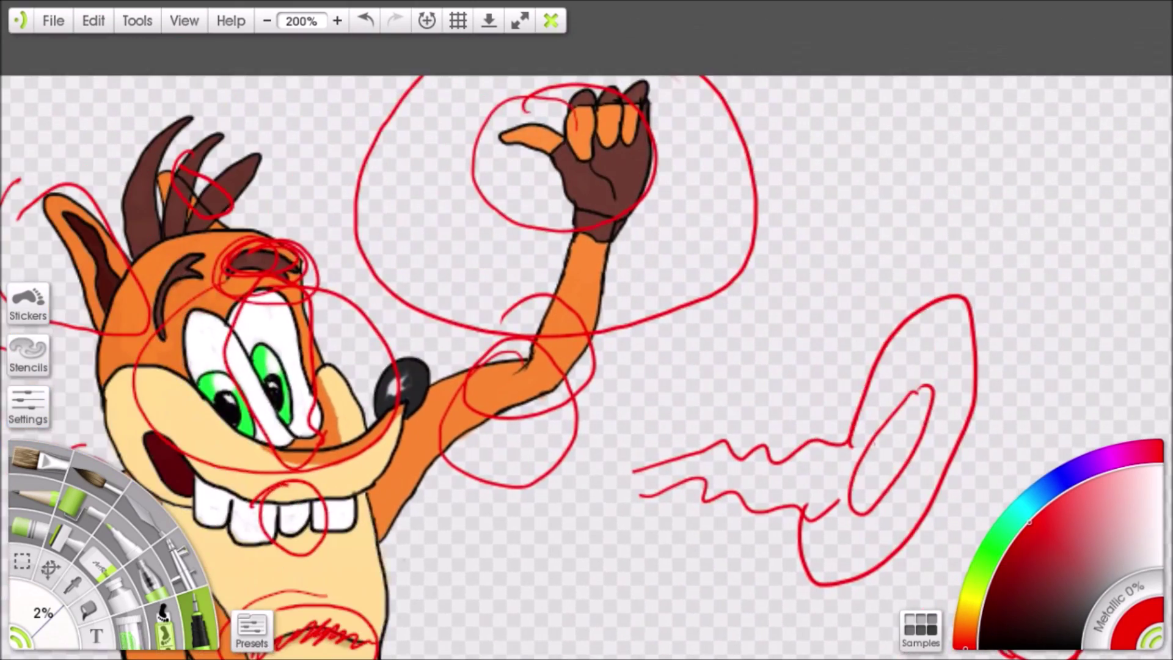
scroll(499, 185, "left", 5)
scroll(499, 185, "down", 6)
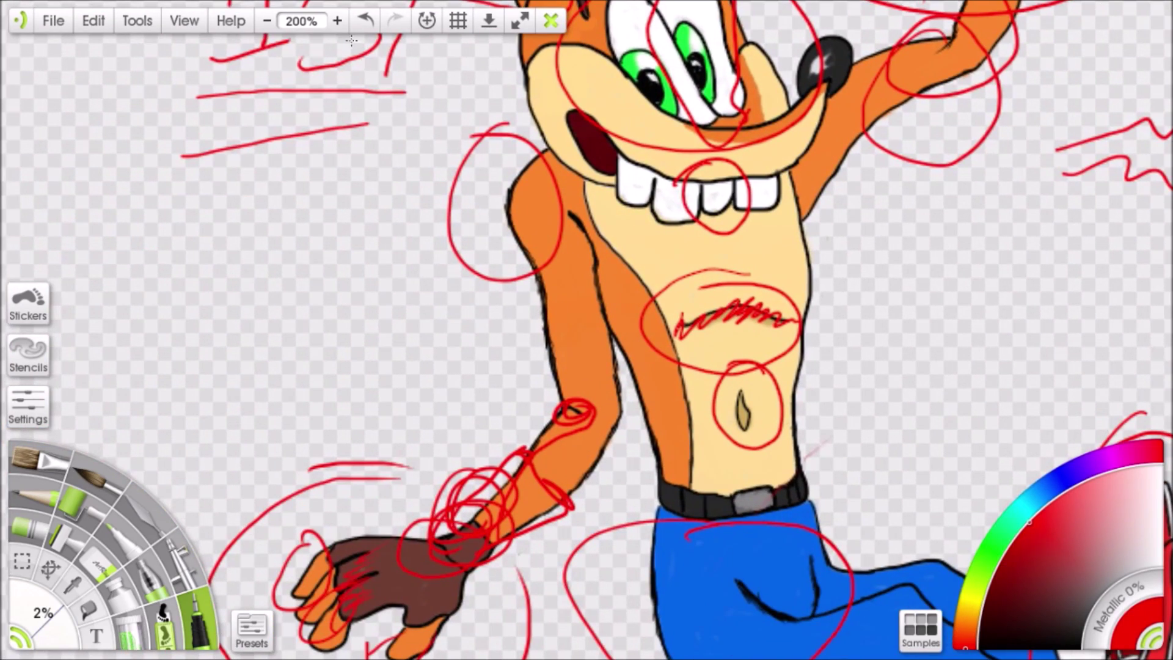
left_click(266, 20)
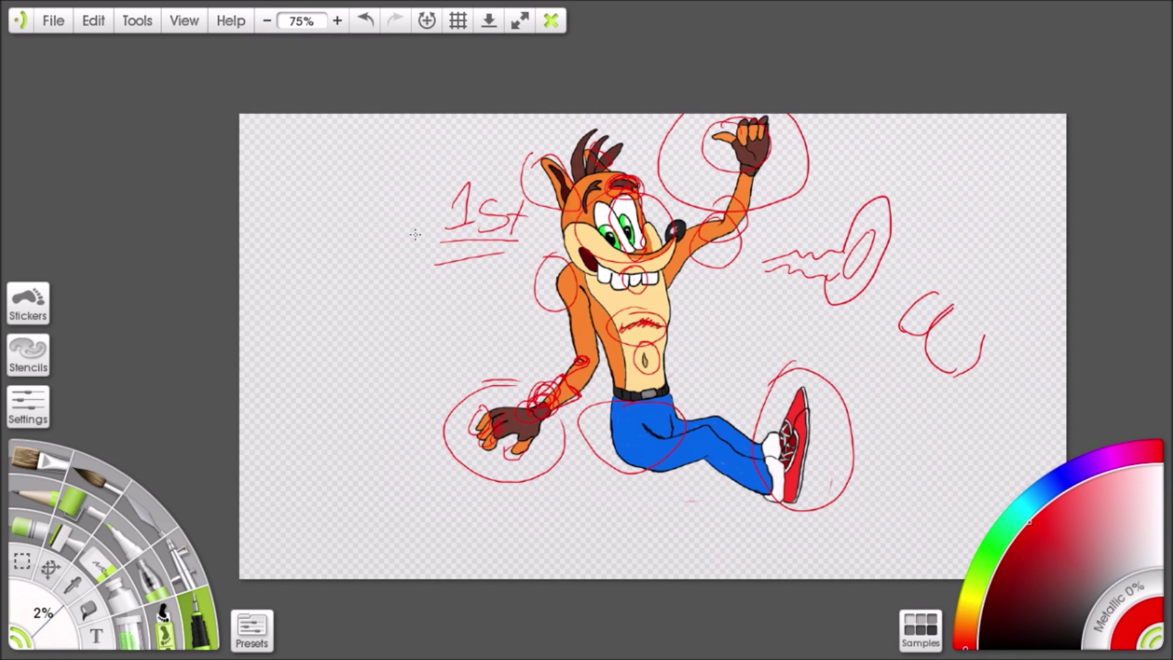
scroll(416, 234, "left", 3)
scroll(415, 234, "down", 2)
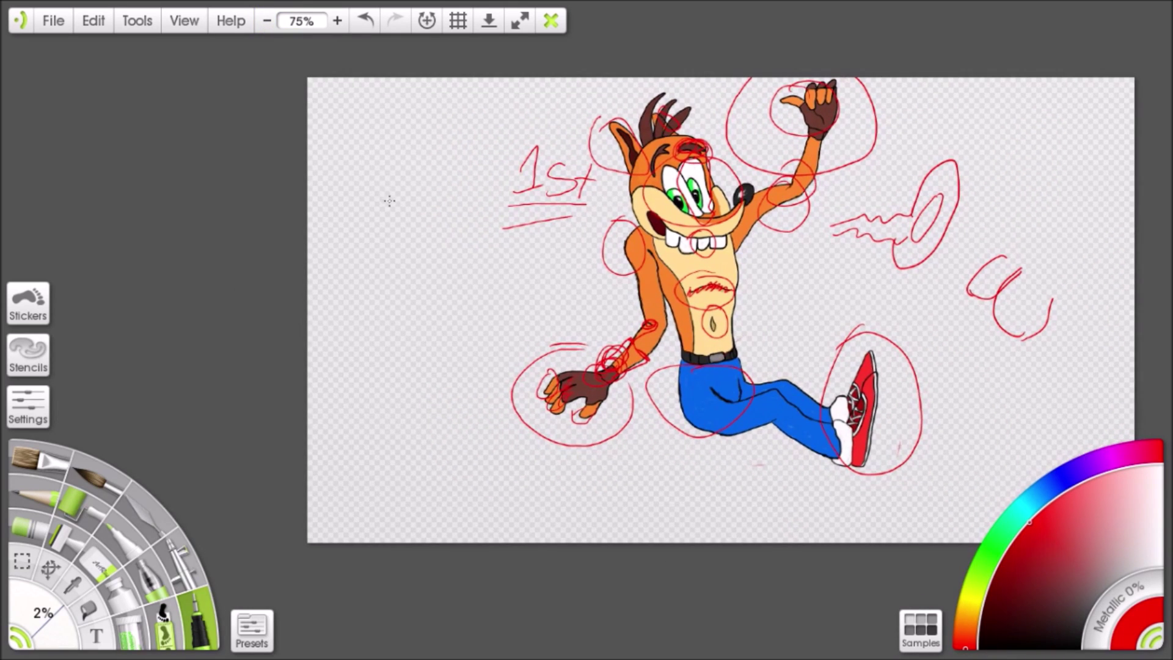
Write "41m" in red on the blank canvas beside the character
mouse_move(405, 225)
left_mouse_down()
mouse_move(363, 252)
mouse_move(390, 286)
left_mouse_up()
mouse_move(432, 261)
left_mouse_down()
mouse_move(454, 248)
mouse_move(448, 296)
mouse_move(433, 304)
mouse_move(472, 306)
mouse_move(509, 280)
mouse_move(528, 309)
left_mouse_up()
scroll(609, 254, "right", 5)
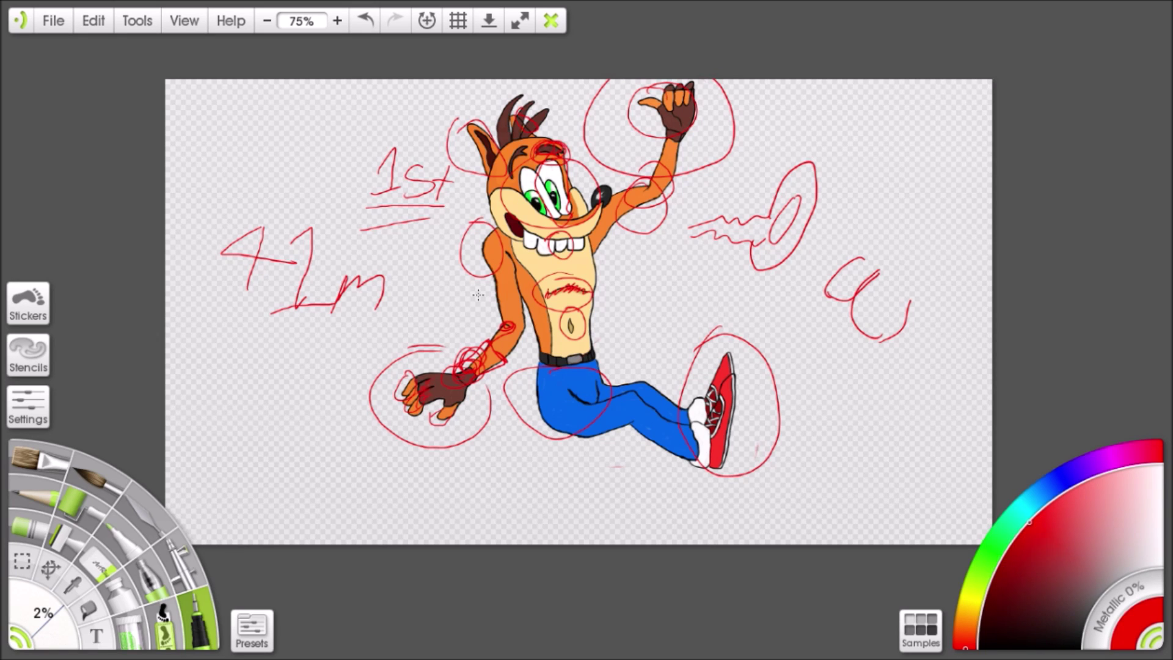
left_click_drag(513, 218, 656, 211)
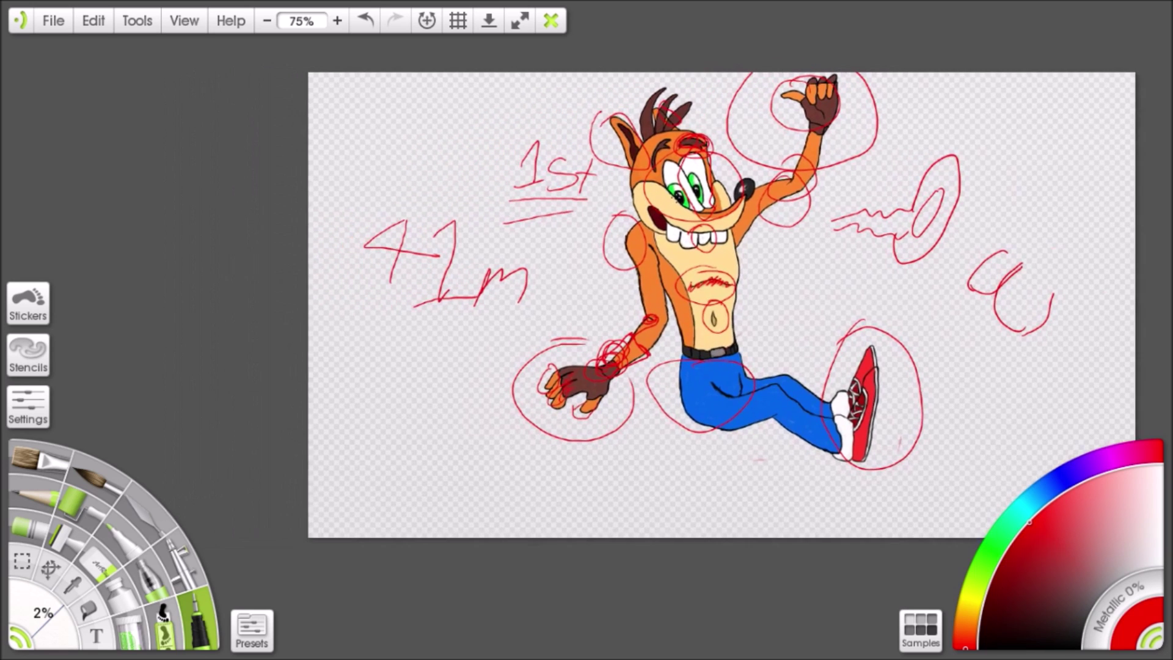
Erase the red circles, sketches and handwritten notes on and around the character
left_click(94, 569)
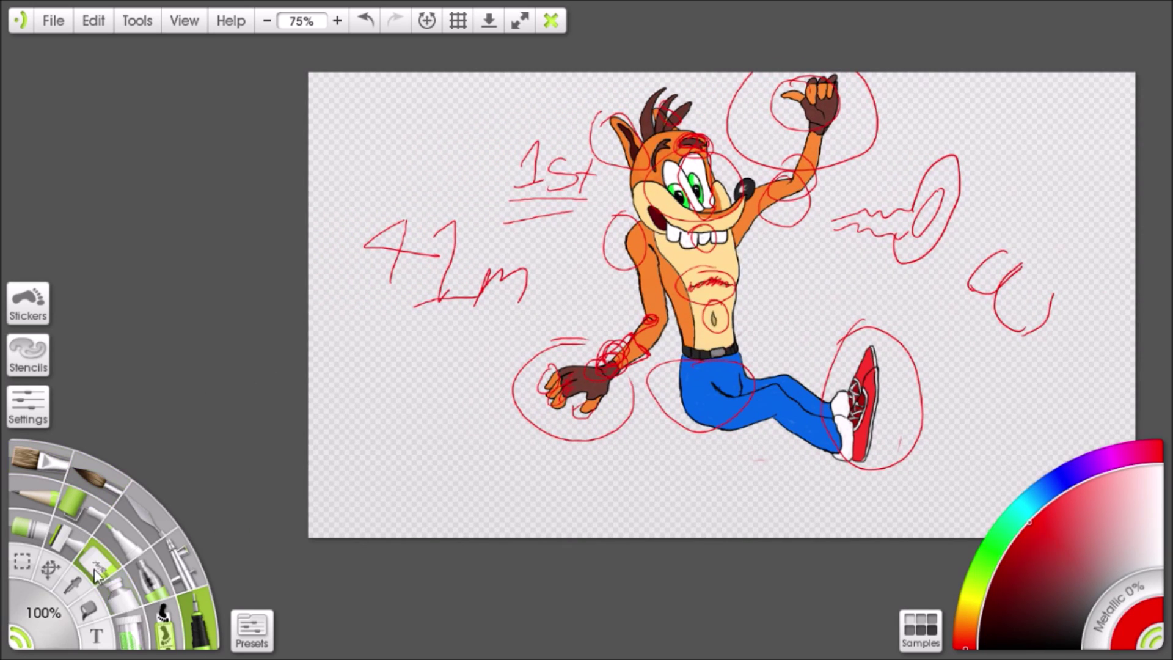
mouse_move(322, 361)
left_mouse_down()
mouse_move(452, 164)
mouse_move(511, 141)
mouse_move(321, 371)
mouse_move(546, 168)
mouse_move(712, 81)
mouse_move(377, 359)
mouse_move(548, 198)
mouse_move(717, 92)
mouse_move(418, 301)
mouse_move(630, 132)
mouse_move(782, 57)
mouse_move(370, 326)
mouse_move(712, 135)
mouse_move(885, 88)
mouse_move(427, 306)
mouse_move(833, 136)
mouse_move(408, 366)
mouse_move(757, 222)
mouse_move(817, 179)
mouse_move(440, 444)
mouse_move(444, 490)
mouse_move(586, 380)
mouse_move(661, 353)
mouse_move(664, 404)
mouse_move(566, 466)
mouse_move(697, 383)
mouse_move(760, 371)
mouse_move(543, 252)
mouse_move(428, 293)
mouse_move(499, 300)
mouse_move(719, 259)
mouse_move(716, 274)
mouse_move(519, 361)
mouse_move(665, 300)
left_mouse_up()
left_click_drag(748, 291, 581, 308)
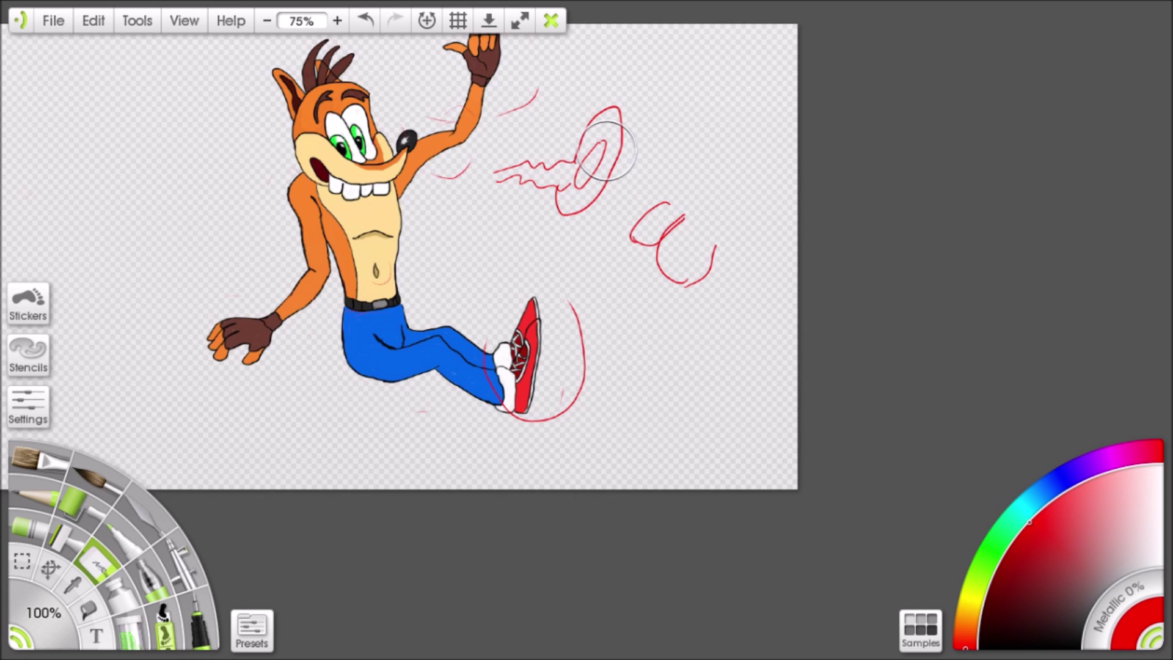
mouse_move(606, 151)
left_mouse_down()
mouse_move(597, 165)
mouse_move(620, 205)
mouse_move(599, 196)
mouse_move(544, 240)
mouse_move(586, 308)
mouse_move(545, 393)
mouse_move(531, 353)
mouse_move(520, 356)
mouse_move(641, 327)
mouse_move(662, 295)
mouse_move(591, 259)
mouse_move(662, 266)
mouse_move(654, 152)
mouse_move(628, 116)
mouse_move(577, 145)
mouse_move(587, 118)
mouse_move(625, 86)
mouse_move(403, 183)
mouse_move(434, 248)
mouse_move(604, 196)
left_mouse_up()
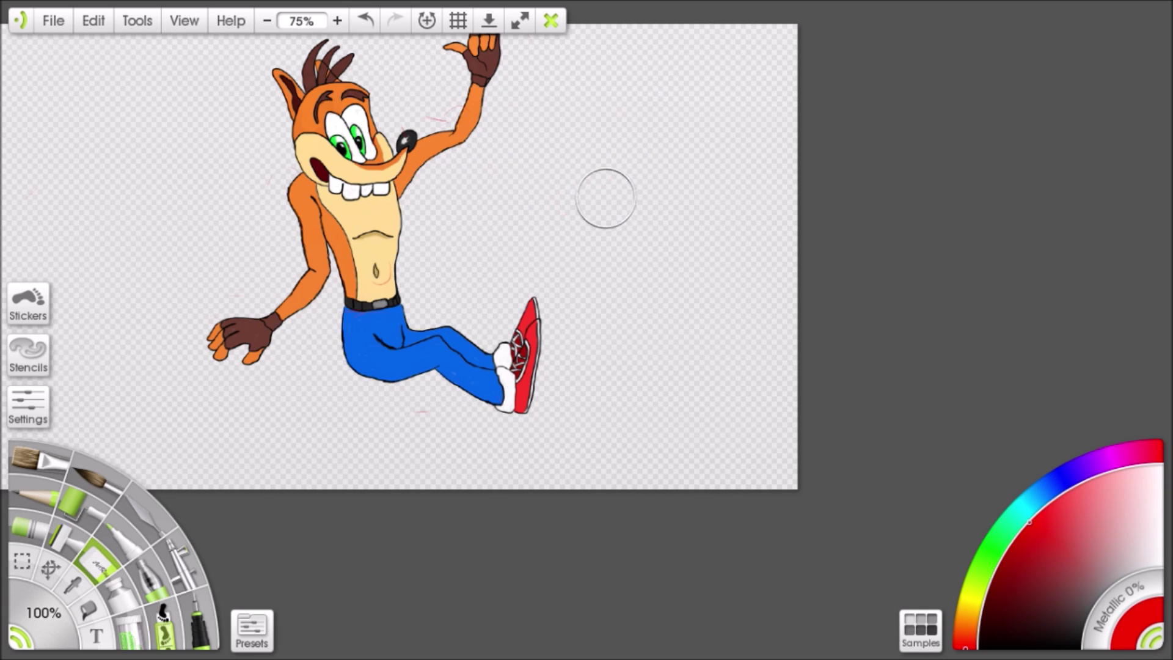
Switch to the drawing of the character inside the blue ring and draw a large red circle around its hair
left_click(1044, 136)
left_click(1083, 112)
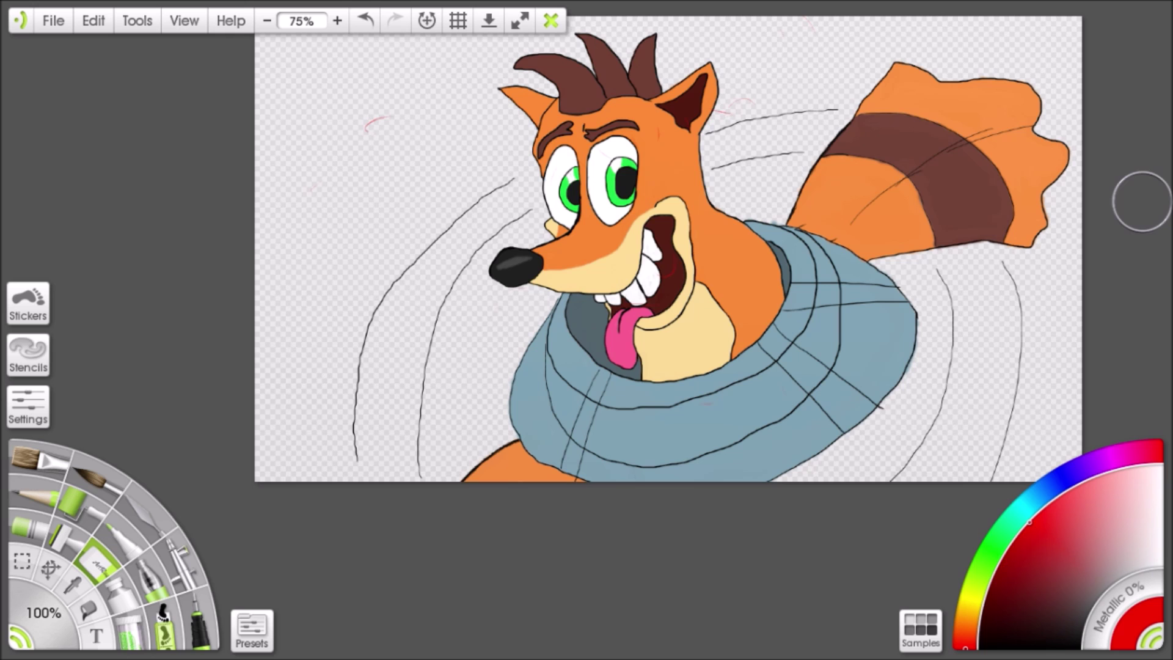
left_click(191, 601)
left_click_drag(511, 126, 451, 196)
mouse_move(500, 89)
left_mouse_down()
mouse_move(427, 112)
mouse_move(493, 212)
mouse_move(623, 135)
mouse_move(467, 106)
left_mouse_up()
left_click_drag(511, 161, 534, 120)
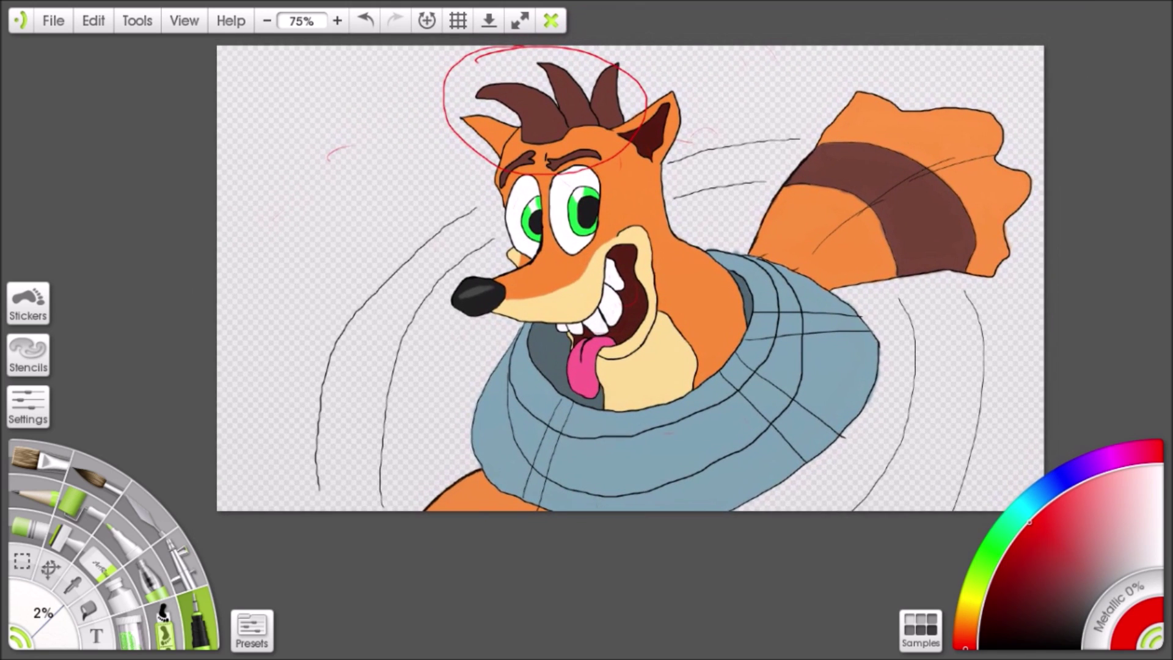
Draw a red ellipse around the eyebrows and a horizontal red line across the muzzle just below the eyes
left_click_drag(506, 160, 559, 137)
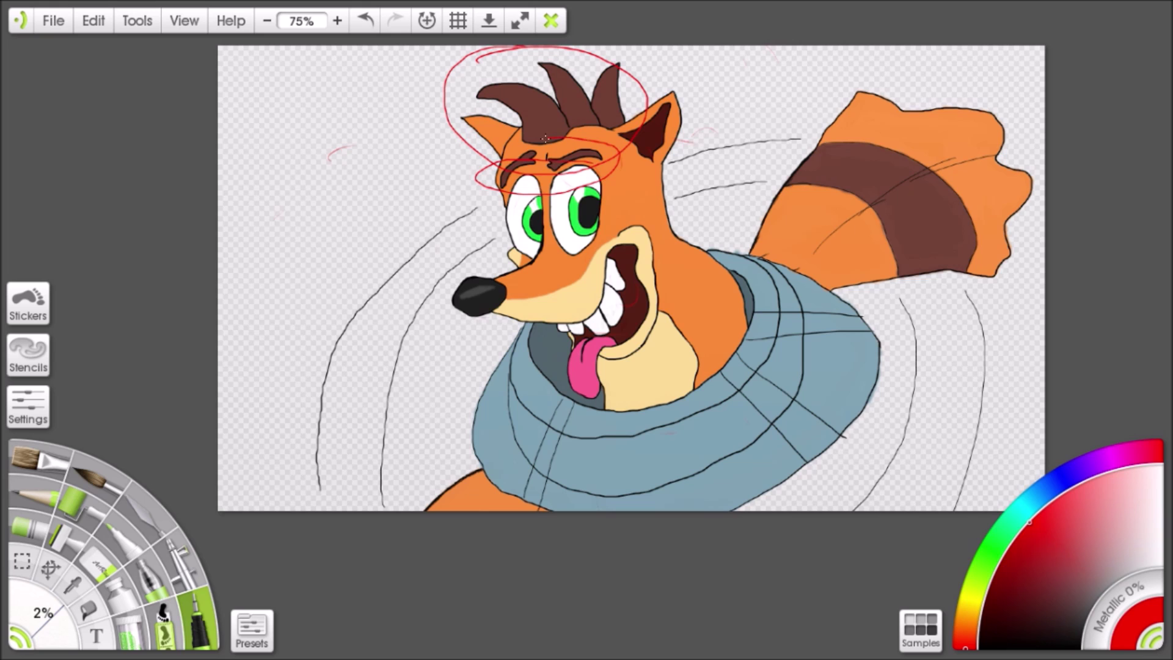
left_click_drag(510, 248, 576, 151)
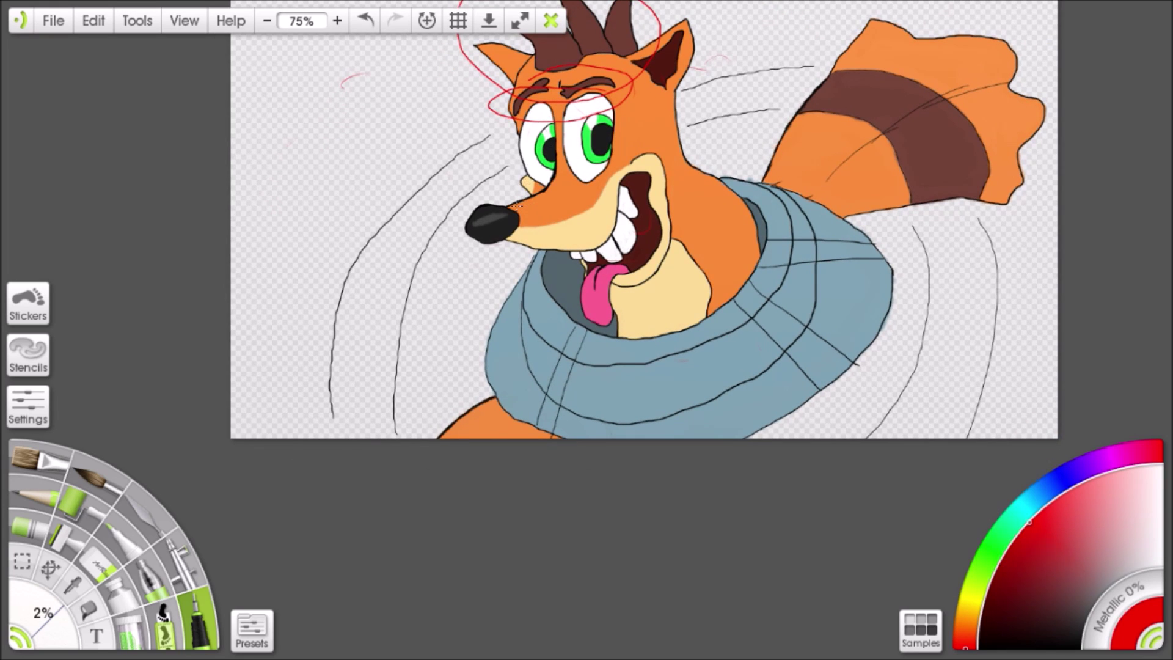
left_click(337, 21)
left_click(337, 21)
left_click_drag(403, 79, 406, 341)
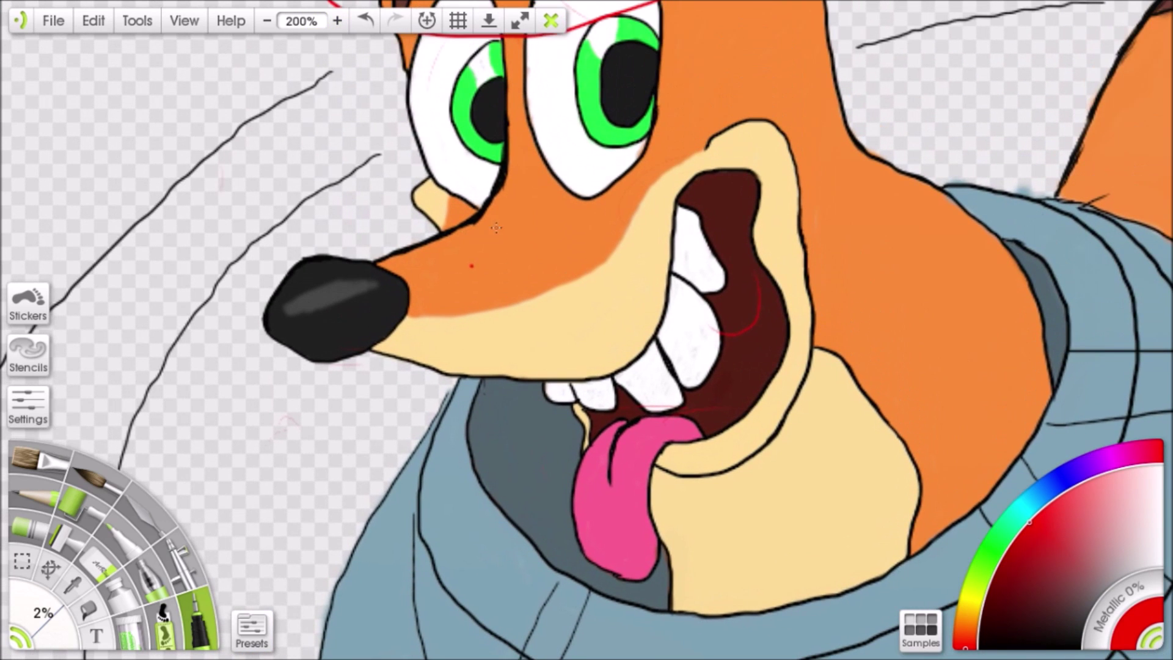
mouse_move(539, 214)
left_mouse_down()
mouse_move(575, 211)
mouse_move(385, 215)
mouse_move(438, 379)
mouse_move(462, 327)
left_mouse_up()
left_click_drag(505, 292, 512, 257)
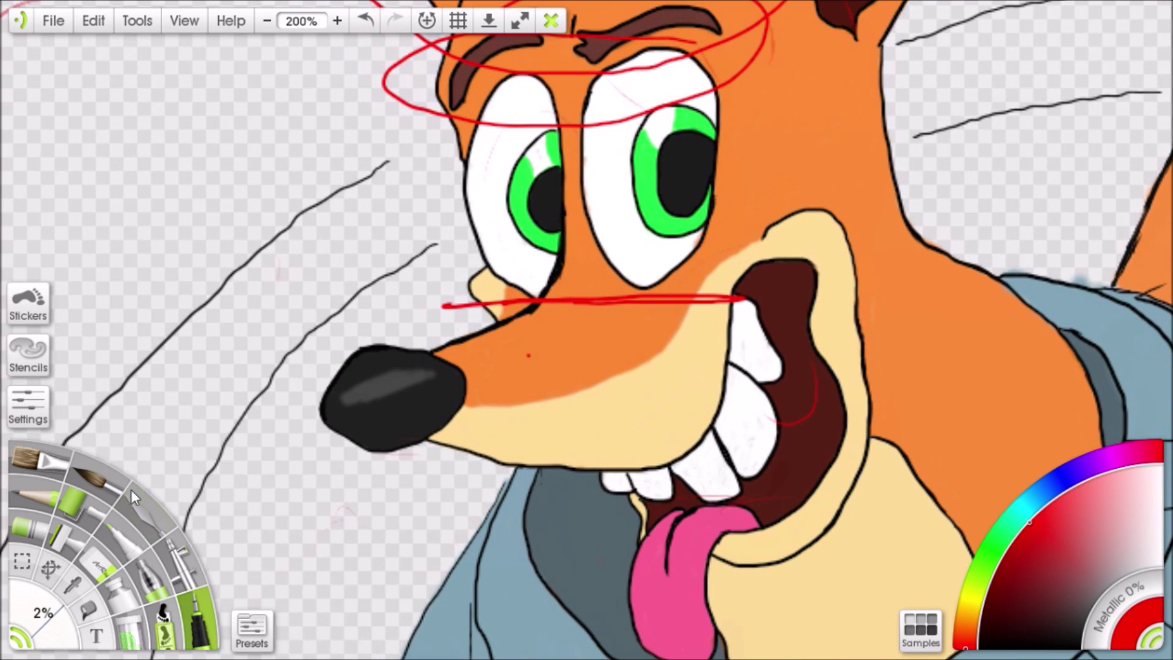
Erase the red ellipse around the eyebrows and the red line across the muzzle
left_click(100, 555)
left_click_drag(290, 326, 258, 457)
mouse_move(318, 183)
left_mouse_down()
mouse_move(359, 191)
mouse_move(411, 267)
left_mouse_up()
Circle the front, middle and back teeth in the open mouth with separate red circles
left_click(201, 621)
mouse_move(379, 415)
left_mouse_down()
mouse_move(344, 441)
mouse_move(286, 536)
mouse_move(324, 379)
left_mouse_up()
left_click_drag(539, 516, 546, 200)
key("ctrl+z")
left_click_drag(542, 285, 384, 267)
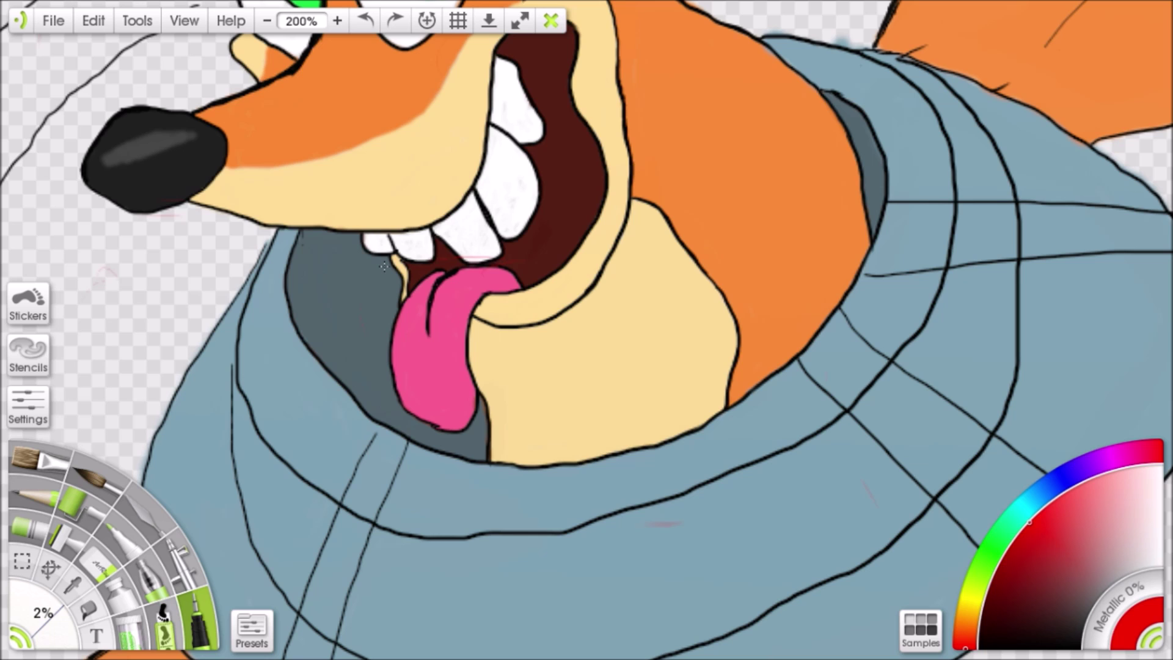
left_click_drag(470, 147, 544, 176)
mouse_move(426, 251)
left_mouse_down()
mouse_move(519, 245)
mouse_move(411, 252)
left_mouse_up()
mouse_move(546, 178)
left_mouse_down()
mouse_move(537, 299)
mouse_move(535, 182)
mouse_move(595, 280)
left_mouse_up()
mouse_move(608, 119)
left_mouse_down()
mouse_move(611, 257)
mouse_move(578, 168)
left_mouse_up()
left_click_drag(586, 330, 538, 426)
left_click_drag(597, 269, 650, 162)
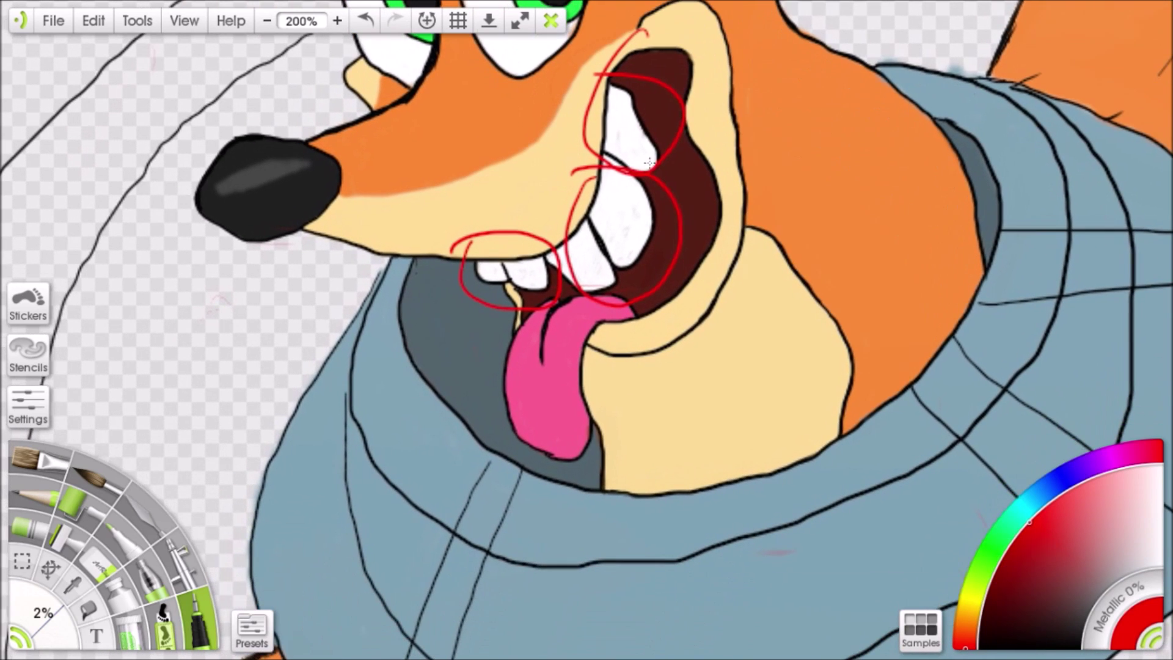
Draw a large red circle around the neck and add wavy red fur lines along its outer edge and chest patch
left_click_drag(560, 274, 304, 281)
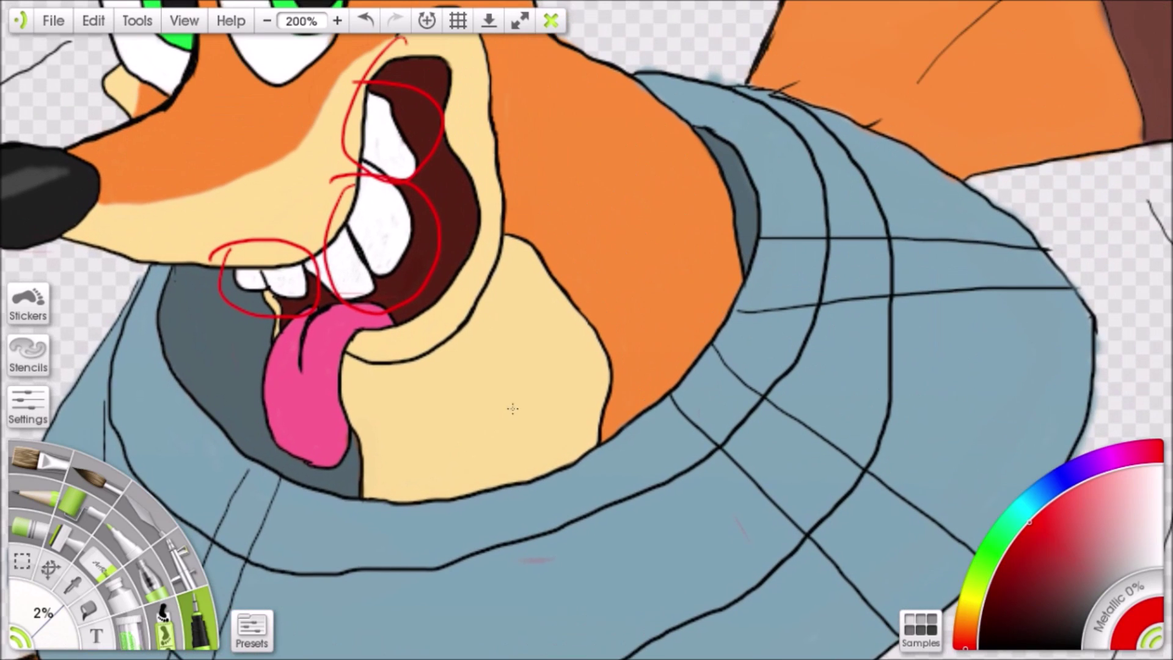
left_click_drag(603, 220, 665, 307)
mouse_move(712, 99)
left_mouse_down()
mouse_move(485, 334)
mouse_move(787, 185)
mouse_move(626, 152)
left_mouse_up()
mouse_move(636, 352)
left_mouse_down()
mouse_move(585, 231)
mouse_move(647, 335)
mouse_move(663, 428)
mouse_move(654, 461)
left_mouse_up()
mouse_move(785, 253)
left_mouse_down()
mouse_move(720, 354)
mouse_move(696, 245)
mouse_move(579, 150)
left_mouse_up()
left_click_drag(720, 156, 638, 105)
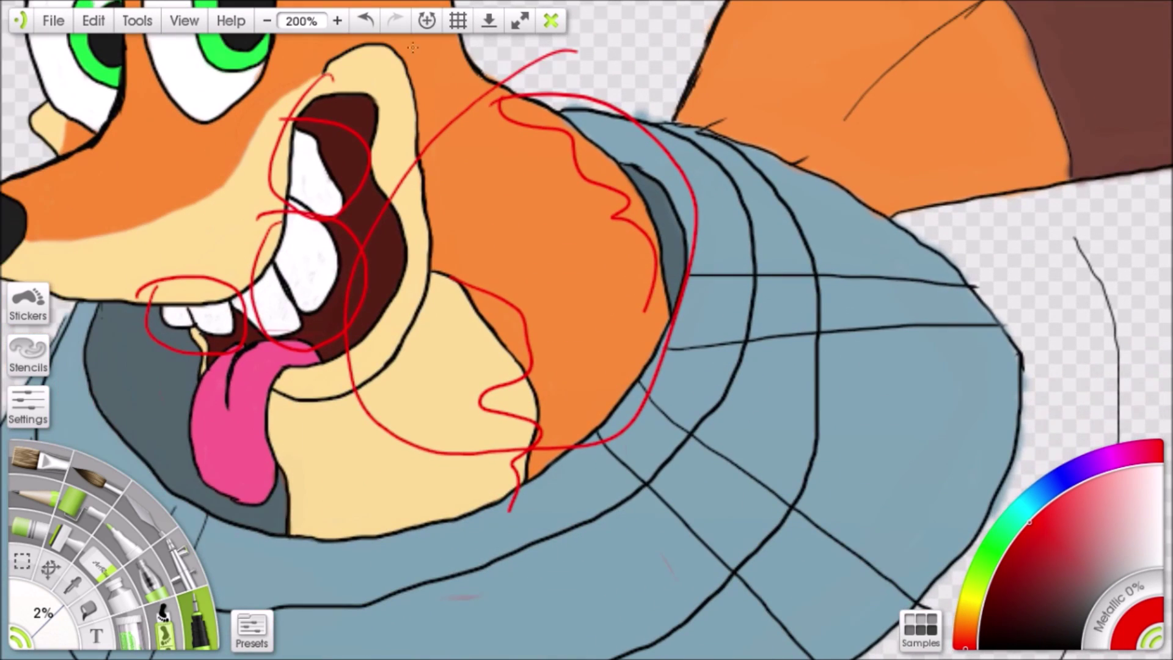
Draw one large red ellipse over the blue ring and another around the striped tail
left_click(267, 21)
left_click(266, 21)
left_click_drag(427, 305, 501, 174)
left_click_drag(441, 99, 458, 112)
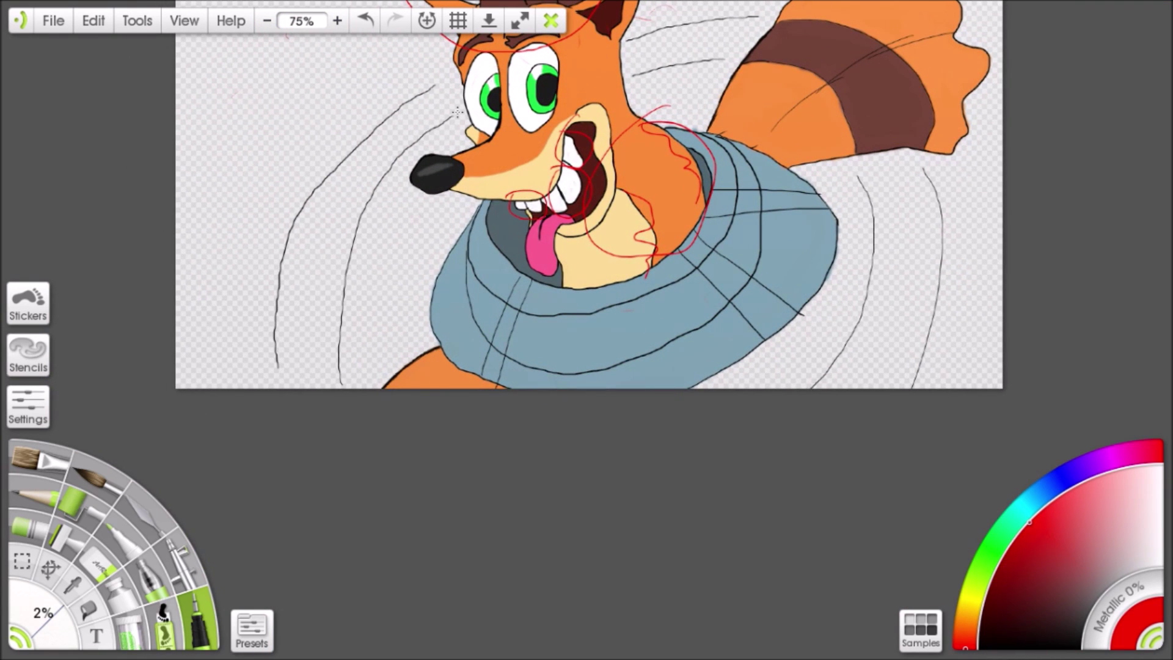
mouse_move(587, 204)
left_mouse_down()
mouse_move(492, 254)
mouse_move(518, 249)
mouse_move(537, 268)
left_mouse_up()
mouse_move(578, 257)
left_mouse_down()
mouse_move(450, 354)
mouse_move(415, 398)
left_mouse_up()
mouse_move(721, 121)
left_mouse_down()
mouse_move(465, 243)
mouse_move(756, 297)
mouse_move(585, 153)
left_mouse_up()
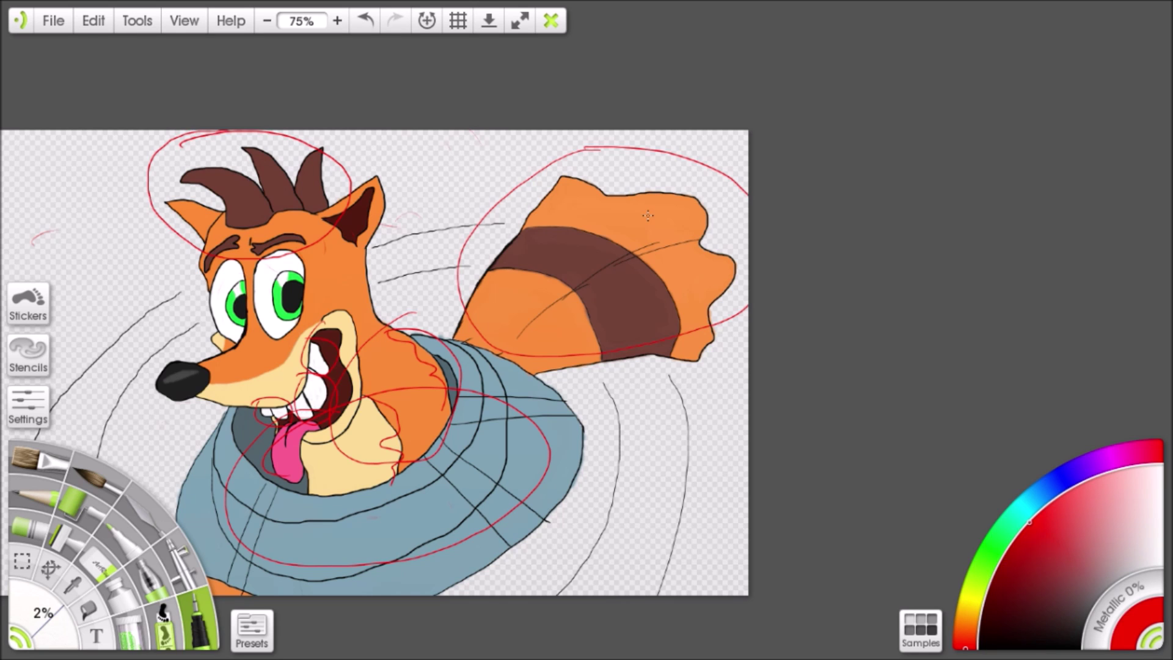
Sweep large red curves around the character, following the black motion lines past the head, ring and tail
left_click_drag(460, 222, 568, 116)
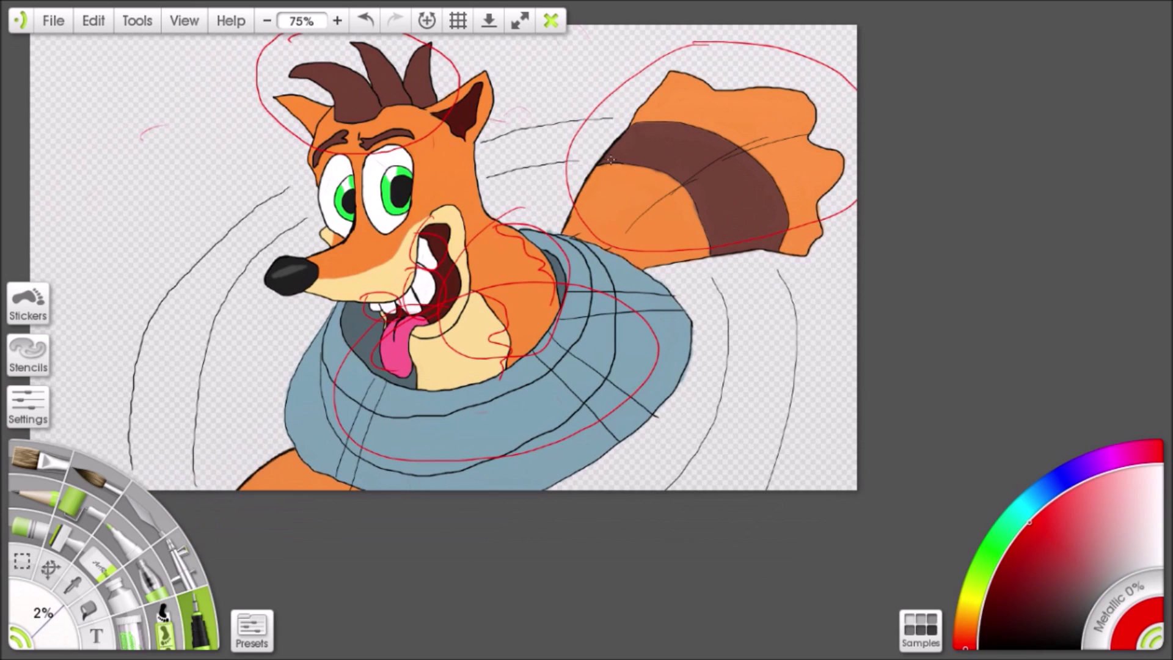
mouse_move(585, 174)
left_mouse_down()
mouse_move(662, 158)
mouse_move(350, 266)
mouse_move(340, 285)
left_mouse_up()
mouse_move(711, 89)
left_mouse_down()
mouse_move(488, 105)
mouse_move(361, 471)
mouse_move(843, 162)
mouse_move(867, 234)
mouse_move(353, 419)
left_mouse_up()
mouse_move(587, 262)
left_mouse_down()
mouse_move(476, 351)
mouse_move(625, 293)
left_mouse_up()
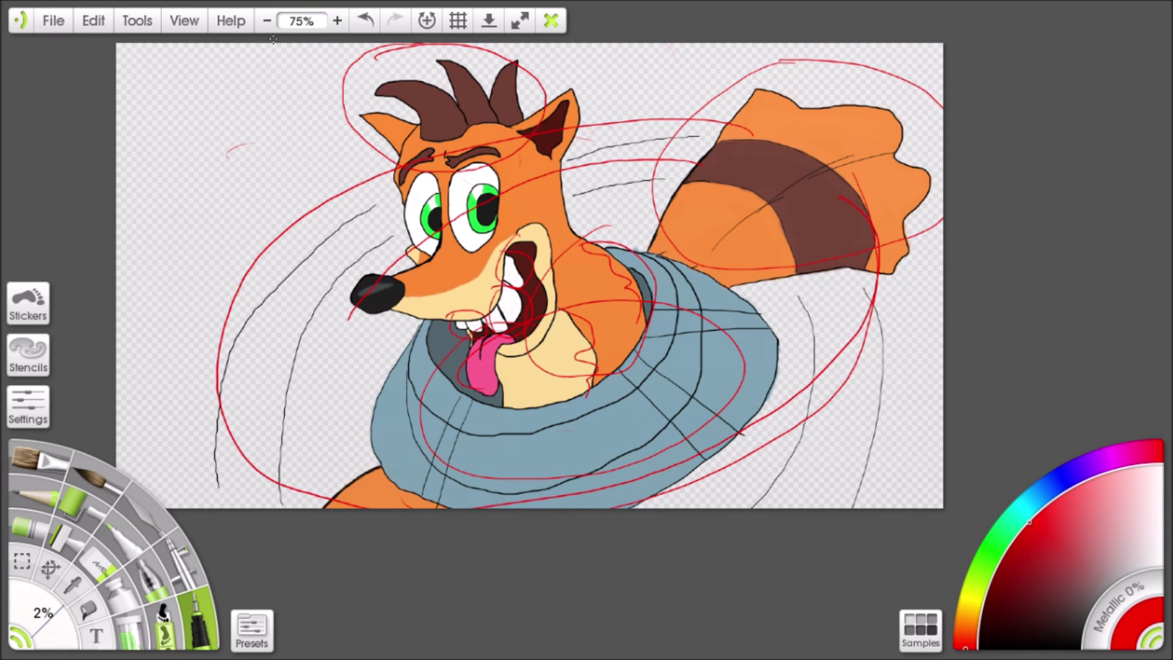
Draw a red arc at 200% zoom from the upper edge of the tail to the character's ear
left_click(338, 21)
left_click(337, 21)
left_click_drag(574, 84, 526, 470)
left_click_drag(1168, 197, 728, 203)
scroll(493, 215, "left", 12)
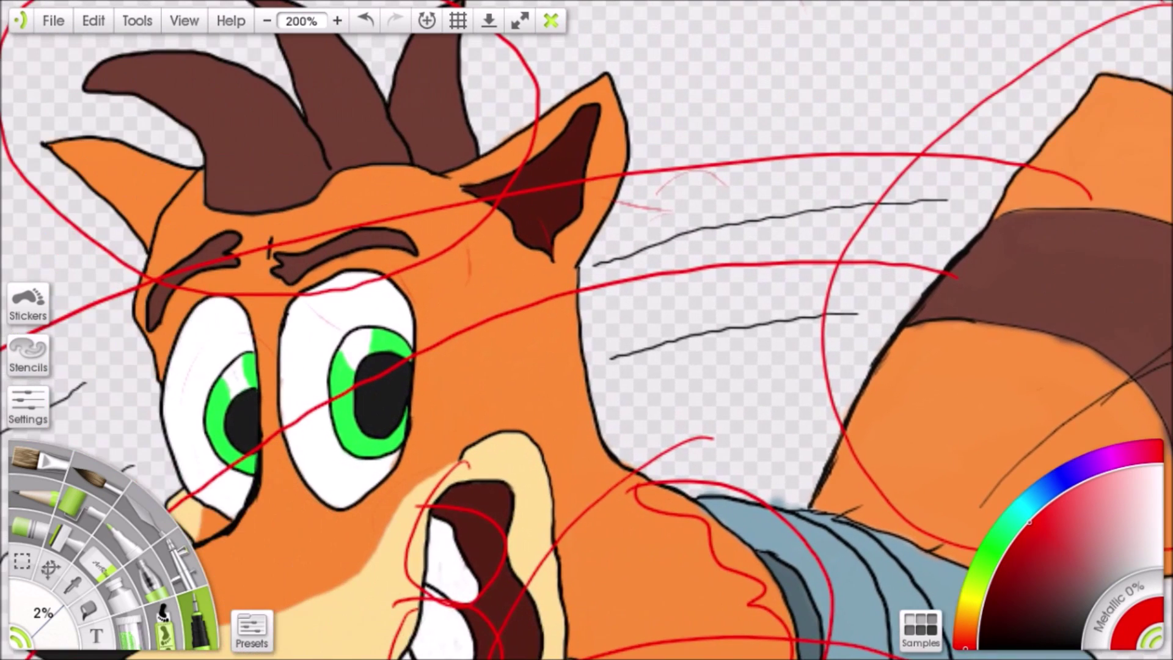
scroll(715, 143, "right", 3)
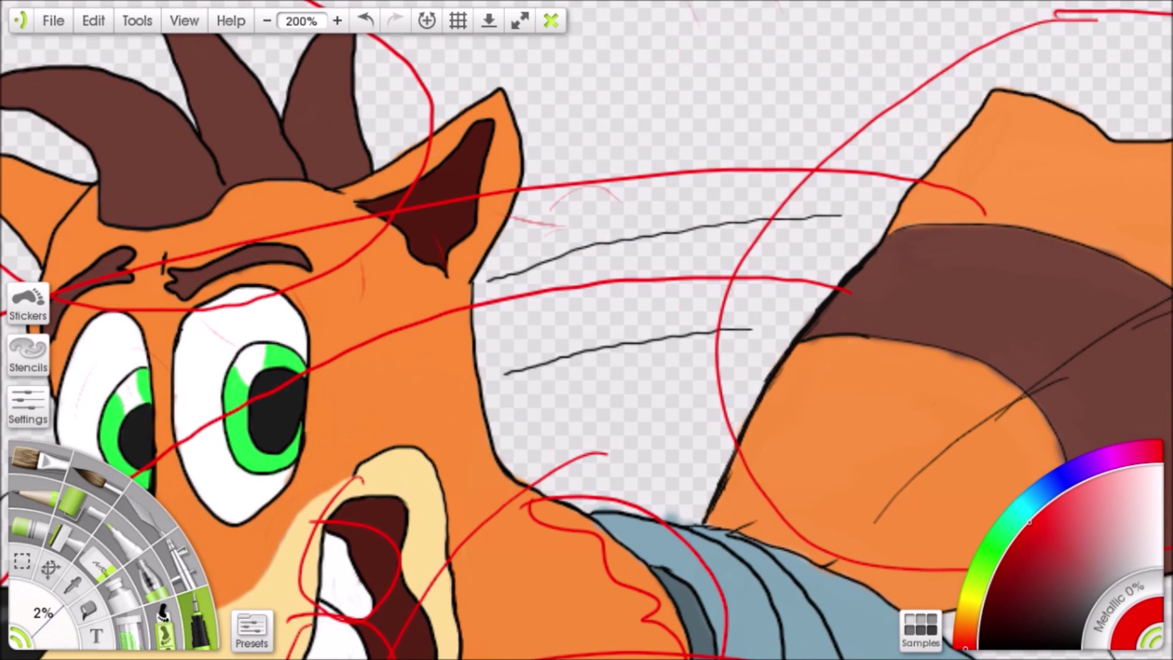
mouse_move(968, 130)
left_mouse_down()
mouse_move(708, 84)
mouse_move(446, 107)
mouse_move(380, 145)
left_mouse_up()
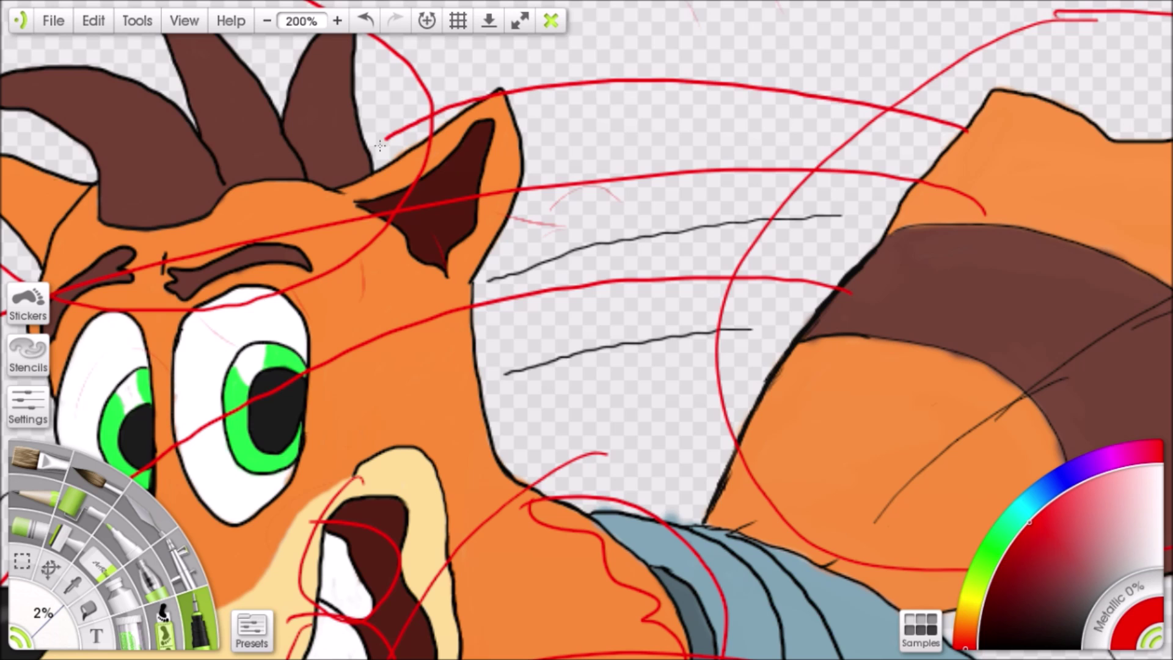
Draw red arcs linking the side of the head and the hair to the tail, with scribbled spots at their ends
scroll(380, 145, "left", 5)
scroll(380, 145, "down", 4)
mouse_move(563, 238)
left_mouse_down()
mouse_move(599, 223)
mouse_move(837, 249)
mouse_move(953, 297)
mouse_move(925, 296)
left_mouse_up()
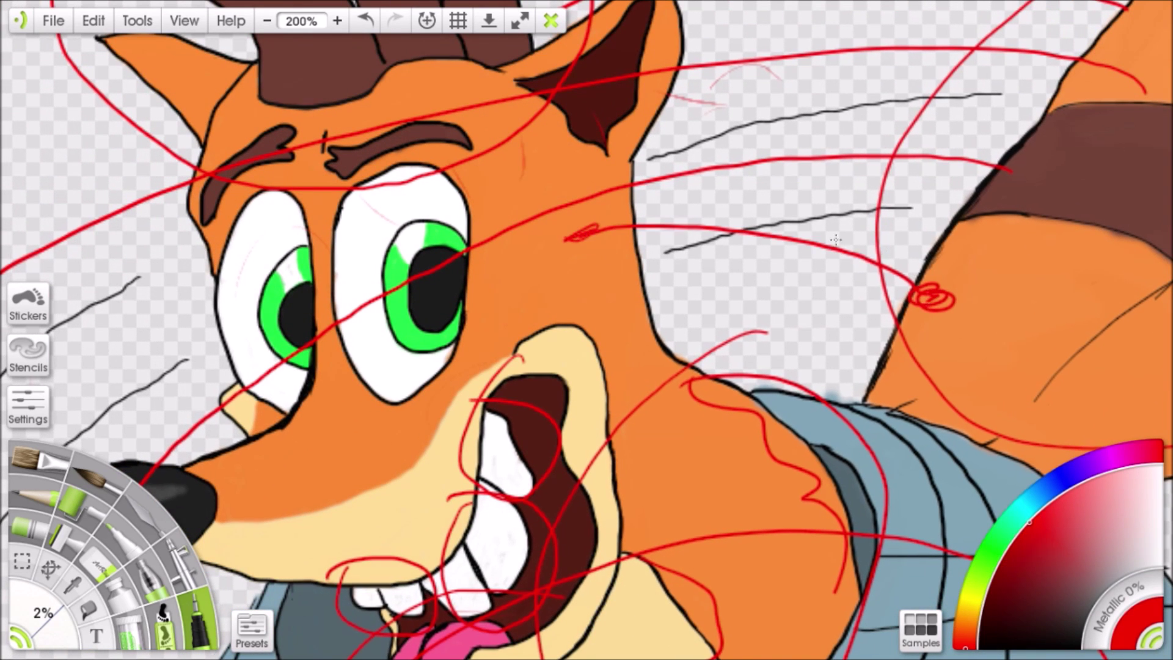
scroll(443, 181, "right", 4)
scroll(444, 181, "up", 3)
mouse_move(336, 87)
left_mouse_down()
mouse_move(425, 71)
mouse_move(867, 217)
mouse_move(880, 259)
mouse_move(904, 244)
left_mouse_up()
scroll(649, 199, "up", 3)
scroll(649, 200, "left", 1)
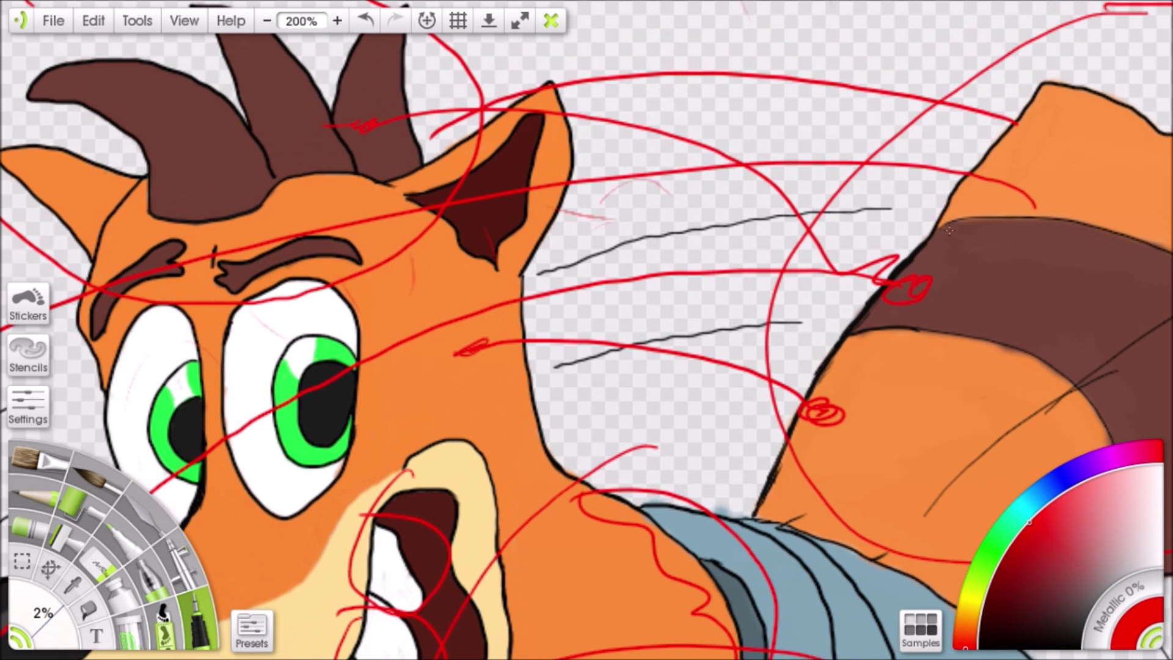
Examine the motion lines and red arcs between the head and the tail, then the whole drawing
scroll(605, 247, "left", 5)
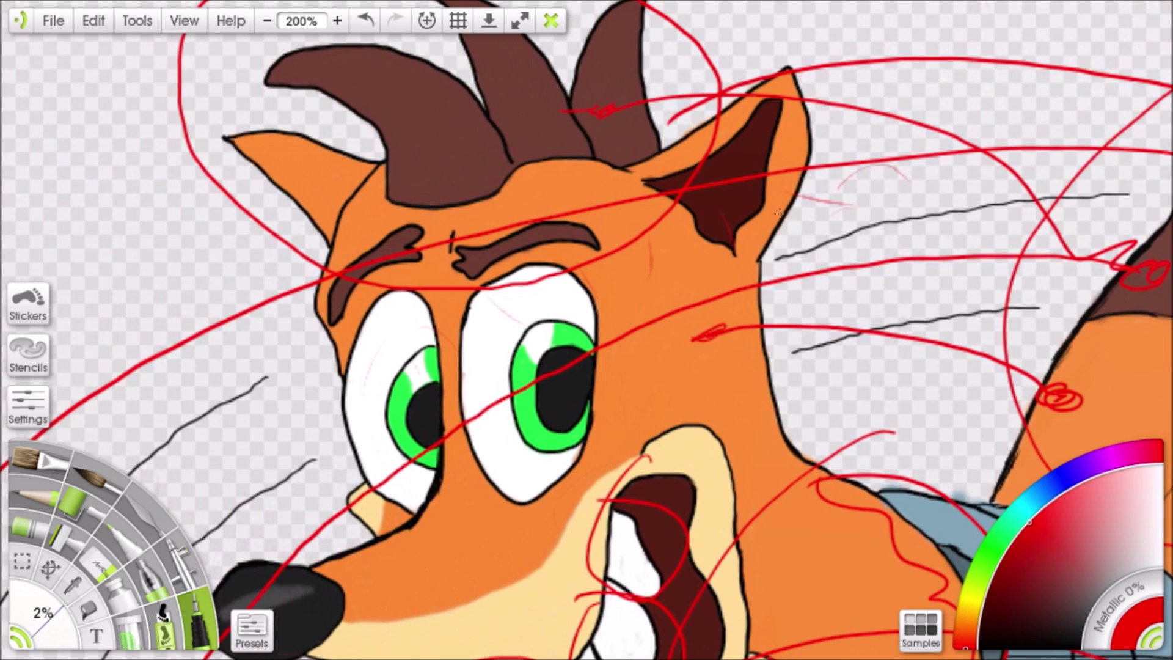
scroll(812, 256, "right", 8)
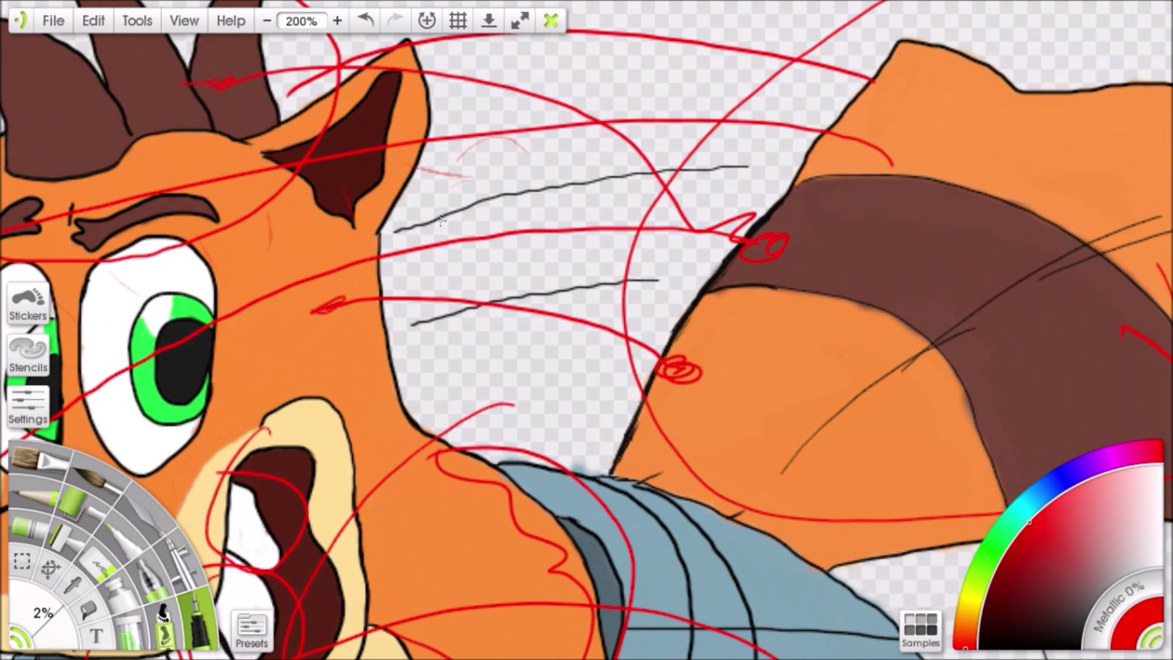
scroll(989, 244, "right", 6)
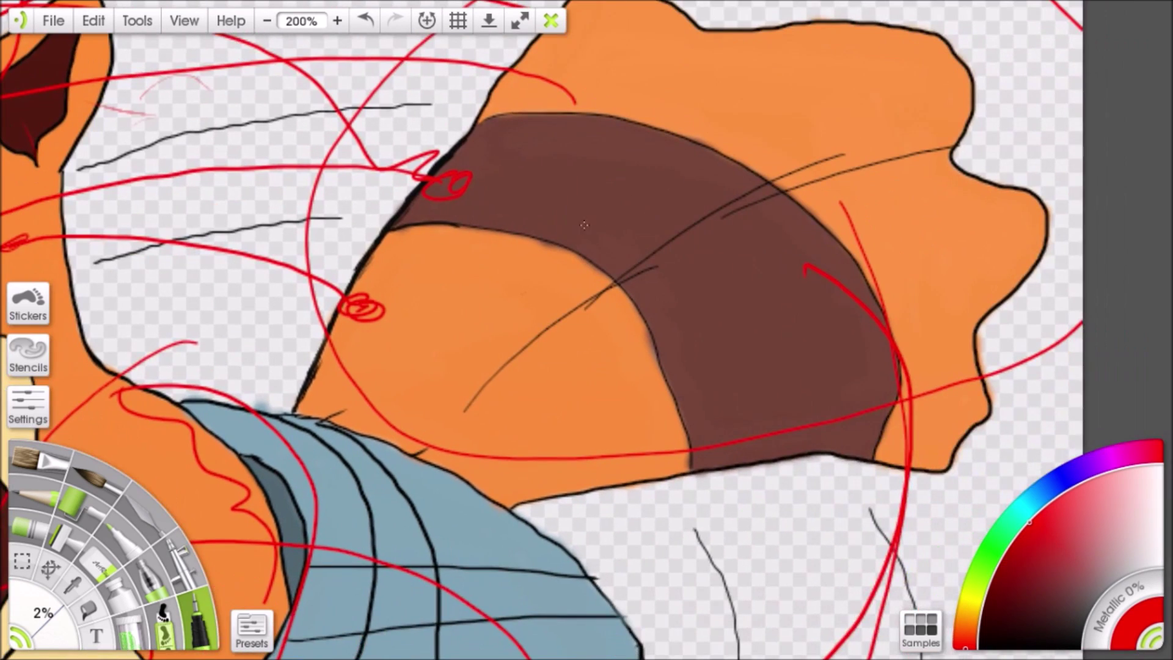
scroll(941, 239, "left", 9)
scroll(922, 237, "left", 3)
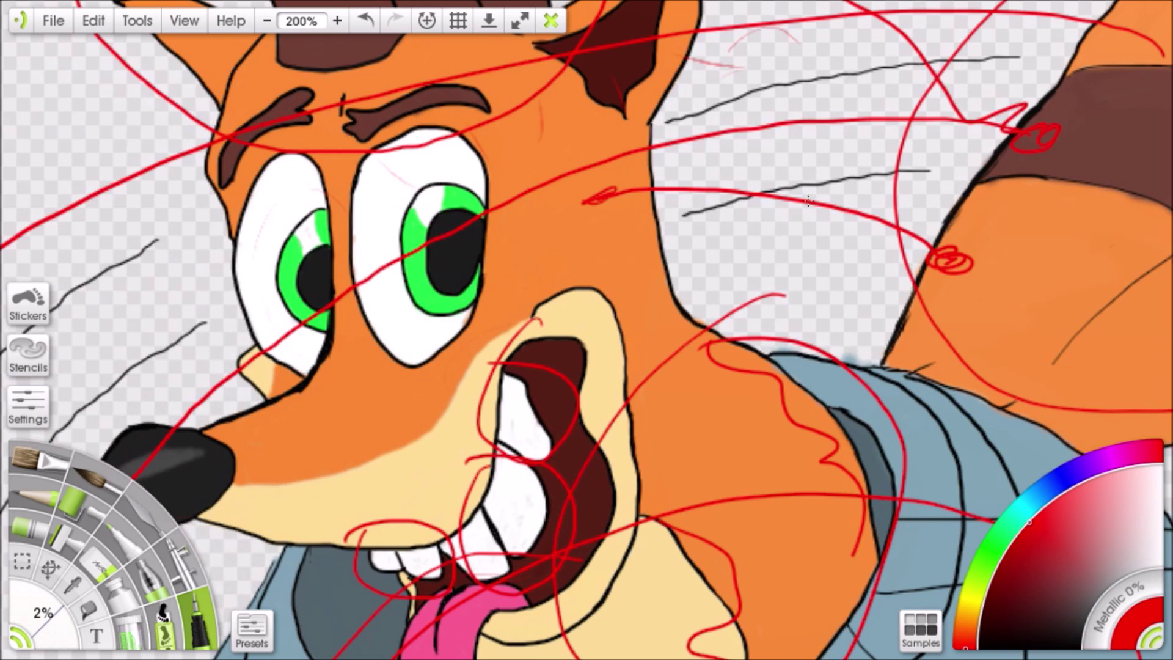
scroll(800, 197, "right", 8)
left_click_drag(787, 298, 703, 392)
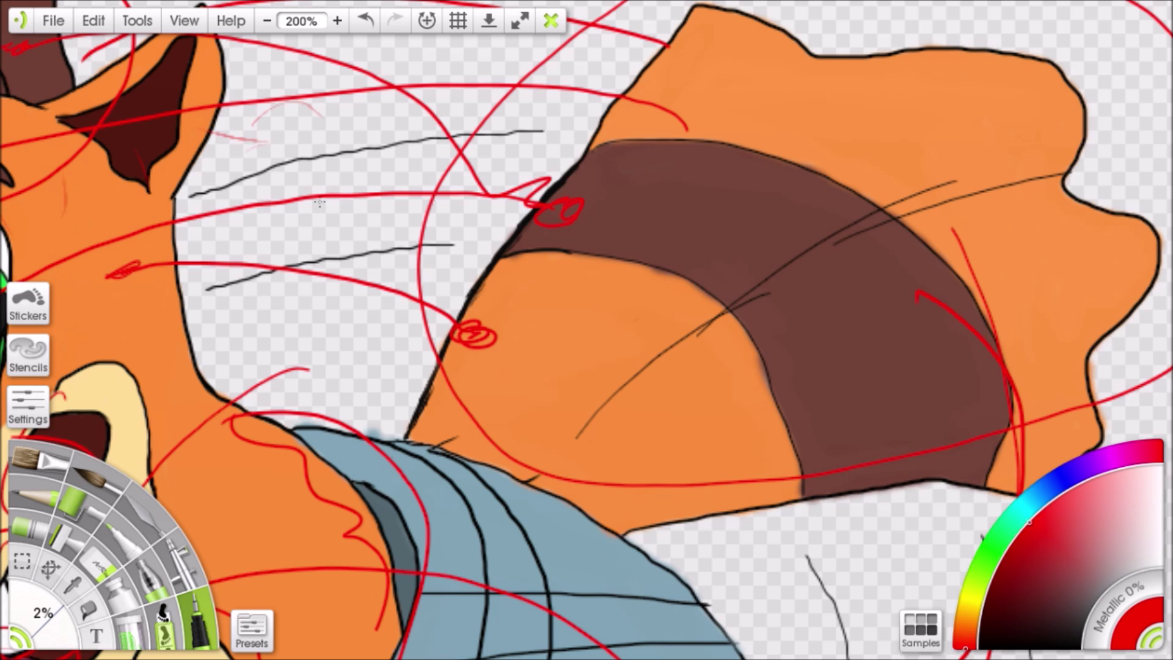
left_click_drag(345, 225, 753, 206)
left_click_drag(586, 330, 512, 402)
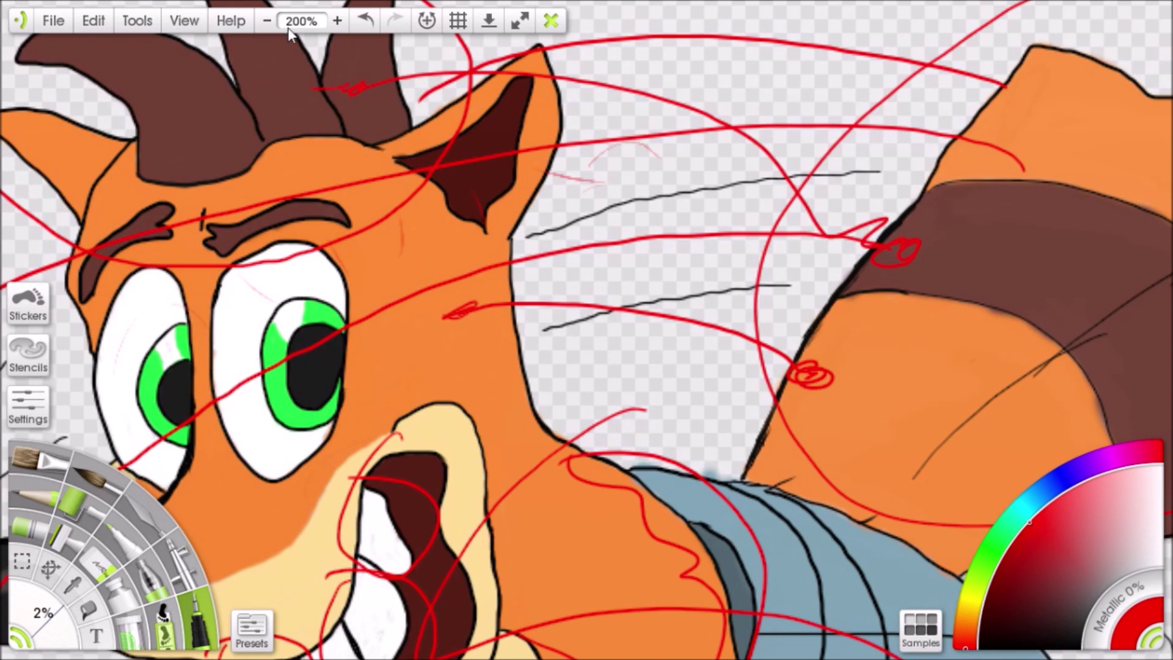
left_click(266, 20)
left_click(267, 21)
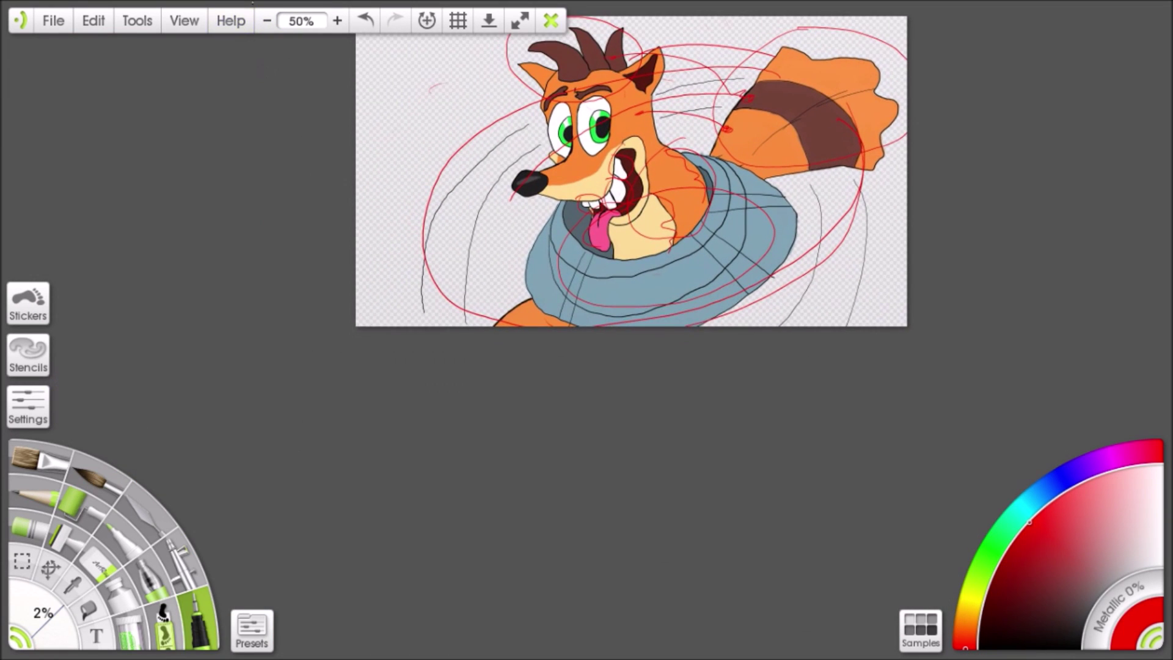
Draw red arcs across the ring's lower edge near the arm, and scribble red marks on the ring and the tail's brown band
left_click(337, 21)
mouse_move(419, 301)
left_mouse_down()
mouse_move(465, 202)
mouse_move(634, 286)
mouse_move(443, 258)
left_mouse_up()
mouse_move(862, 23)
left_mouse_down()
mouse_move(649, 149)
mouse_move(626, 254)
left_mouse_up()
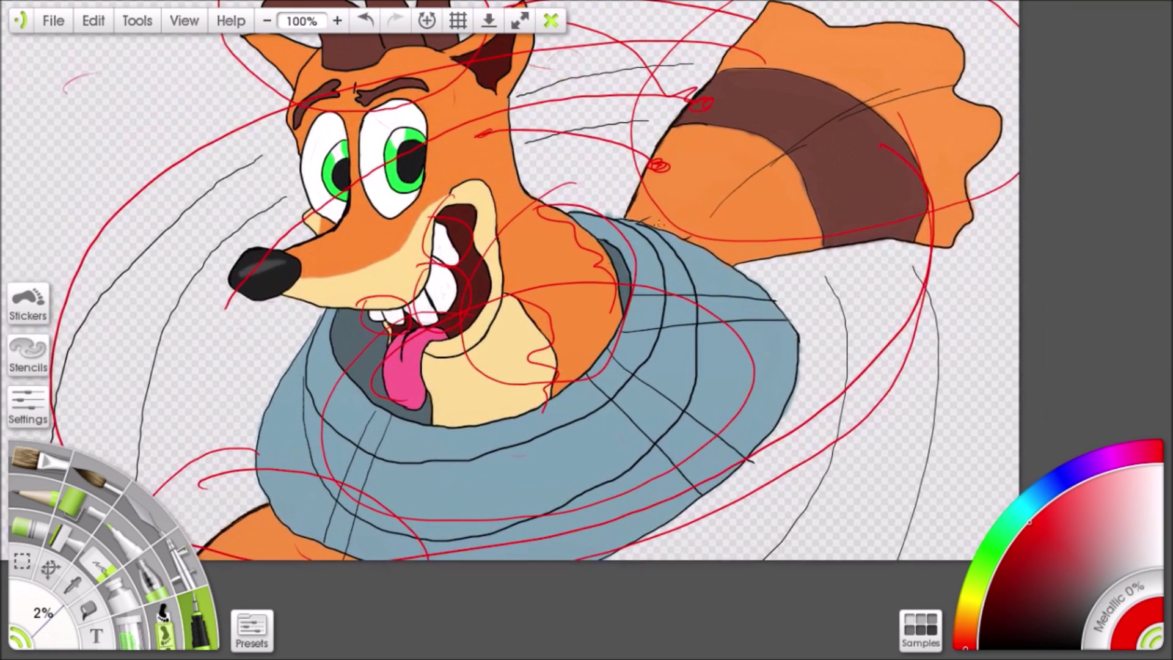
left_click_drag(426, 317, 648, 124)
mouse_move(532, 275)
left_mouse_down()
mouse_move(508, 310)
mouse_move(546, 296)
left_mouse_up()
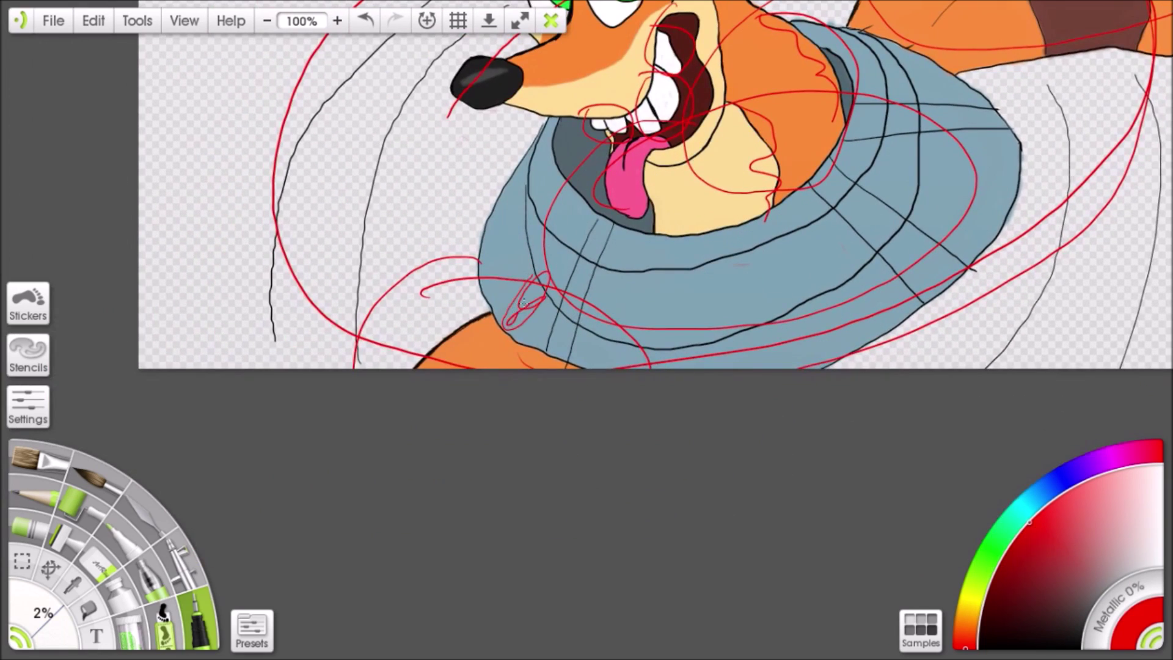
left_click_drag(970, 67, 785, 189)
left_click_drag(898, 127, 856, 156)
Write "21mi" in red on the blank canvas beside the character's head
mouse_move(299, 206)
left_mouse_down()
mouse_move(370, 394)
mouse_move(389, 400)
mouse_move(567, 312)
left_mouse_up()
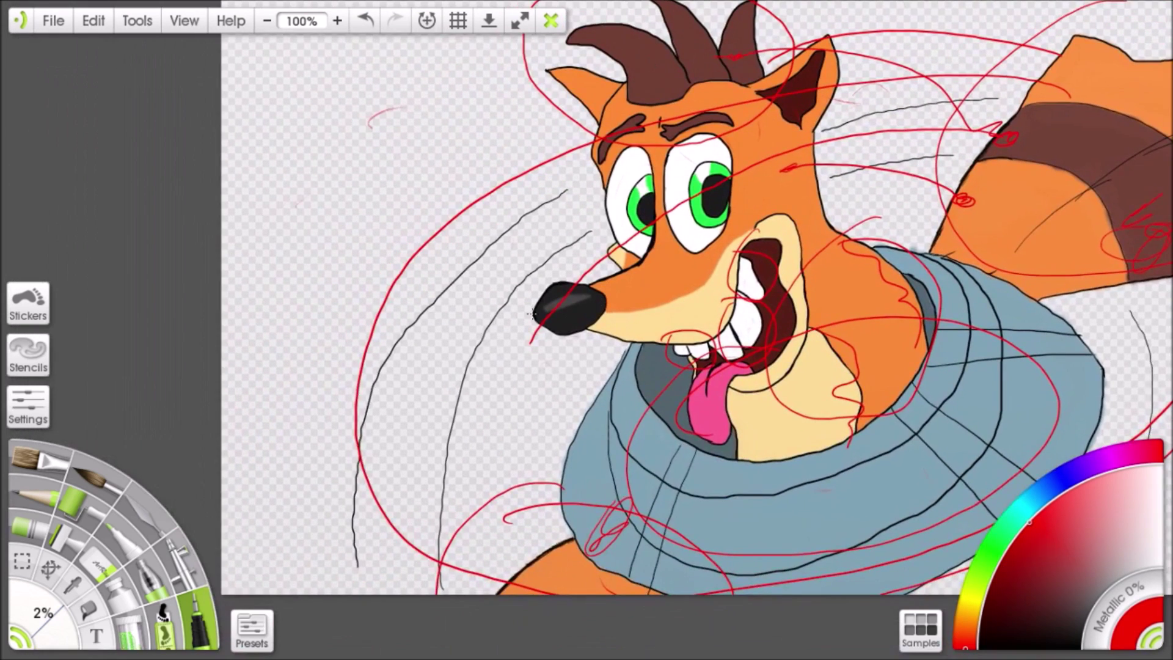
mouse_move(394, 138)
left_mouse_down()
mouse_move(436, 179)
mouse_move(439, 203)
left_mouse_up()
left_click_drag(472, 138, 465, 206)
mouse_move(481, 190)
left_mouse_down()
mouse_move(502, 168)
mouse_move(539, 189)
mouse_move(540, 205)
mouse_move(441, 210)
mouse_move(337, 244)
mouse_move(418, 197)
left_mouse_up()
left_click(553, 140)
left_click_drag(434, 352, 574, 298)
Erase the red critique marks and the "21mi" note from the character, ring, tail and surrounding canvas
left_click(98, 569)
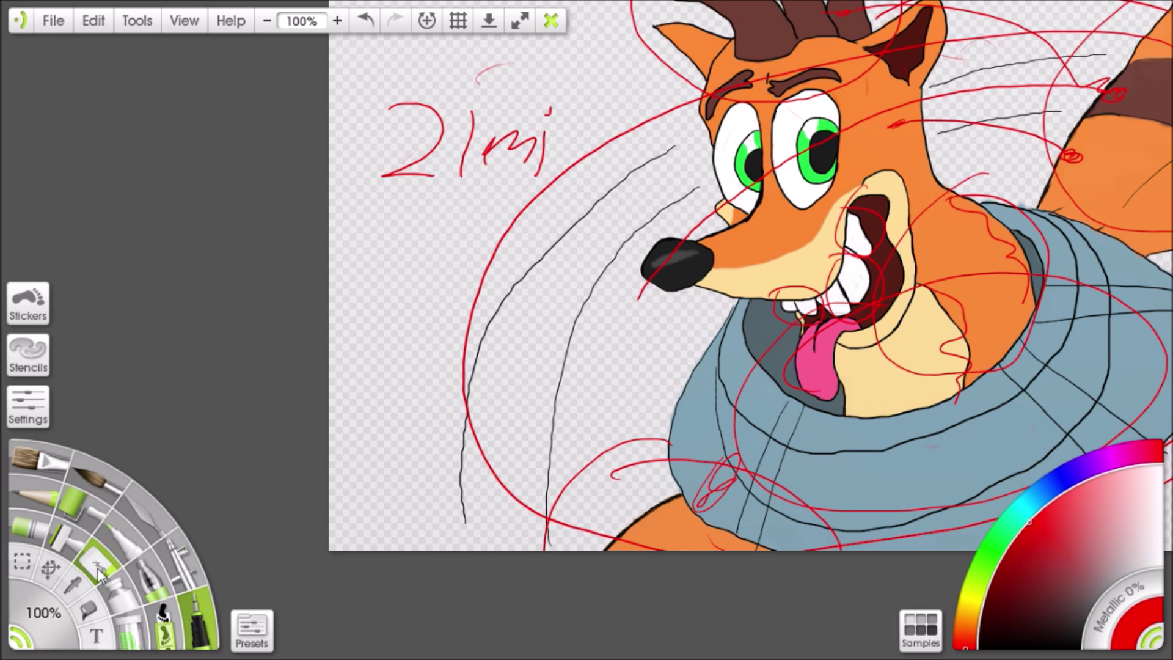
left_click(340, 22)
left_click(339, 22)
left_click(270, 18)
left_click(271, 18)
left_click(270, 18)
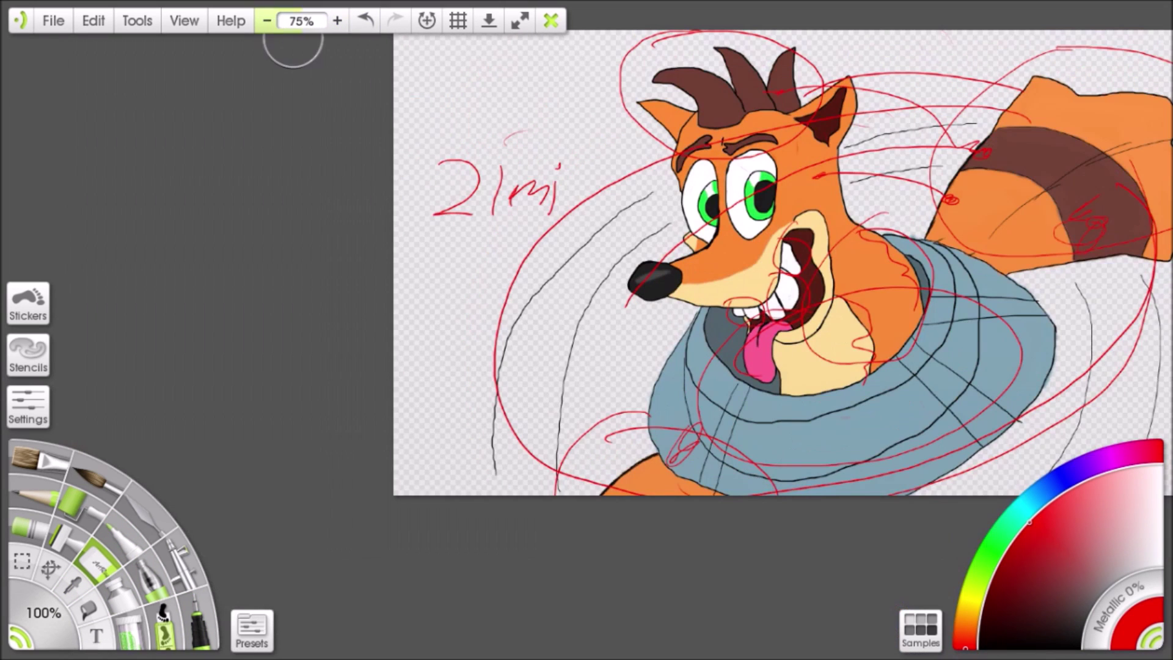
left_click_drag(595, 123, 482, 185)
mouse_move(348, 302)
left_mouse_down()
mouse_move(304, 291)
mouse_move(341, 242)
mouse_move(557, 137)
mouse_move(629, 115)
mouse_move(608, 136)
mouse_move(485, 145)
mouse_move(391, 269)
mouse_move(370, 410)
mouse_move(628, 209)
mouse_move(617, 240)
mouse_move(661, 261)
mouse_move(557, 322)
mouse_move(490, 386)
mouse_move(497, 421)
mouse_move(604, 404)
mouse_move(586, 445)
left_mouse_up()
left_click_drag(468, 542, 473, 384)
left_click_drag(449, 380, 416, 348)
mouse_move(586, 333)
left_mouse_down()
mouse_move(560, 368)
mouse_move(642, 382)
left_mouse_up()
left_click_drag(712, 270, 748, 262)
mouse_move(575, 341)
left_mouse_down()
mouse_move(616, 419)
mouse_move(973, 342)
left_mouse_up()
mouse_move(1071, 233)
left_mouse_down()
mouse_move(1023, 232)
mouse_move(757, 337)
mouse_move(774, 345)
mouse_move(673, 364)
mouse_move(611, 299)
mouse_move(714, 225)
mouse_move(672, 180)
left_mouse_up()
mouse_move(777, 119)
left_mouse_down()
mouse_move(777, 204)
mouse_move(597, 292)
mouse_move(539, 260)
left_mouse_up()
mouse_move(636, 160)
left_mouse_down()
mouse_move(463, 241)
mouse_move(476, 166)
mouse_move(722, 144)
mouse_move(469, 254)
mouse_move(562, 422)
mouse_move(709, 376)
mouse_move(775, 299)
mouse_move(475, 299)
mouse_move(748, 479)
mouse_move(789, 486)
mouse_move(764, 359)
mouse_move(799, 319)
mouse_move(615, 339)
mouse_move(581, 122)
mouse_move(440, 352)
mouse_move(379, 388)
mouse_move(462, 377)
mouse_move(384, 345)
left_mouse_up()
left_click_drag(376, 204, 449, 315)
mouse_move(631, 150)
left_mouse_down()
mouse_move(388, 229)
mouse_move(859, 228)
mouse_move(817, 308)
left_mouse_up()
left_click_drag(818, 309, 580, 311)
mouse_move(565, 284)
left_mouse_down()
mouse_move(397, 518)
mouse_move(660, 513)
mouse_move(535, 278)
mouse_move(442, 222)
mouse_move(566, 259)
mouse_move(621, 252)
left_mouse_up()
left_click_drag(732, 240, 666, 201)
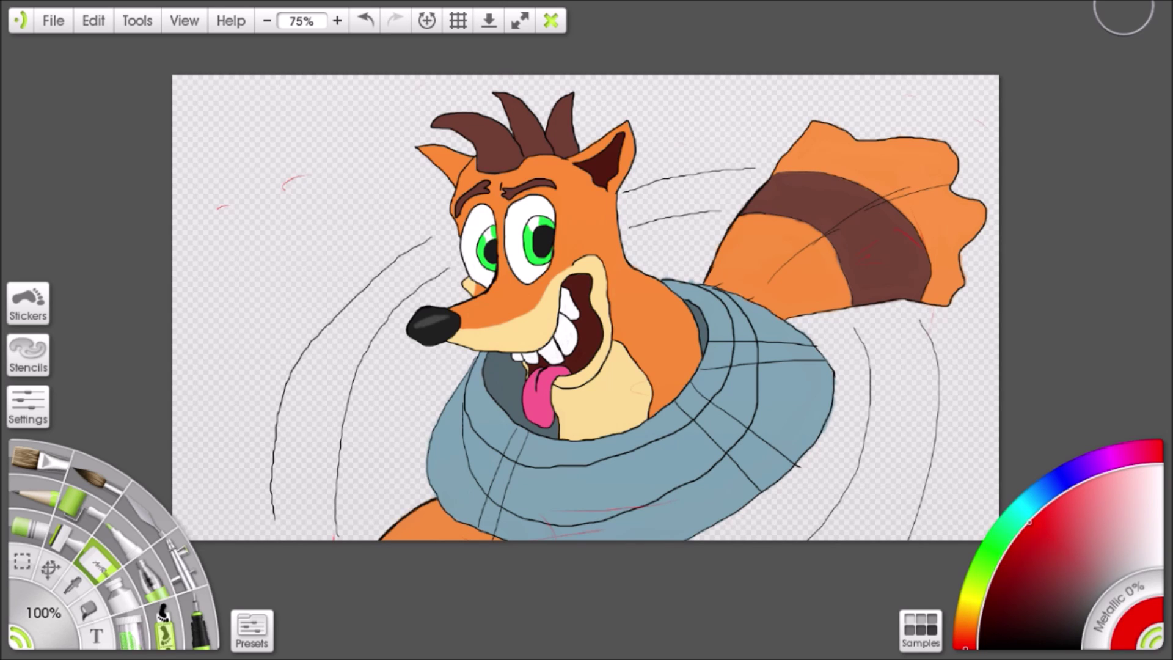
left_click_drag(570, 368, 547, 347)
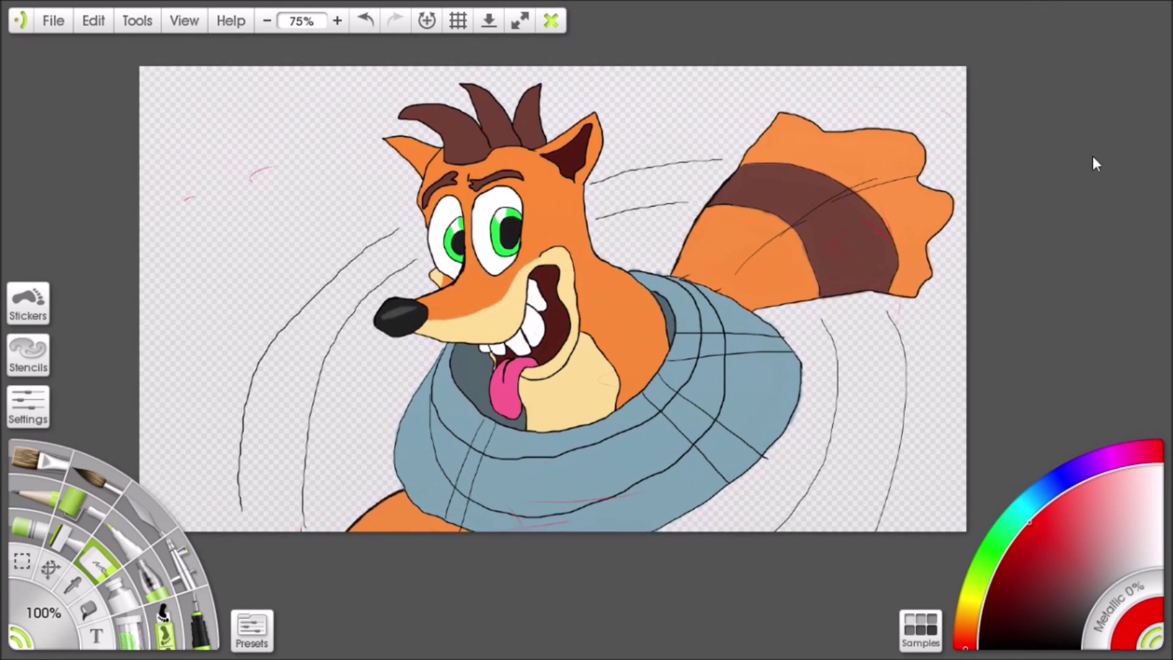
Erase the orange smear near the upper edge of the tail in the line drawing
left_click(1052, 94)
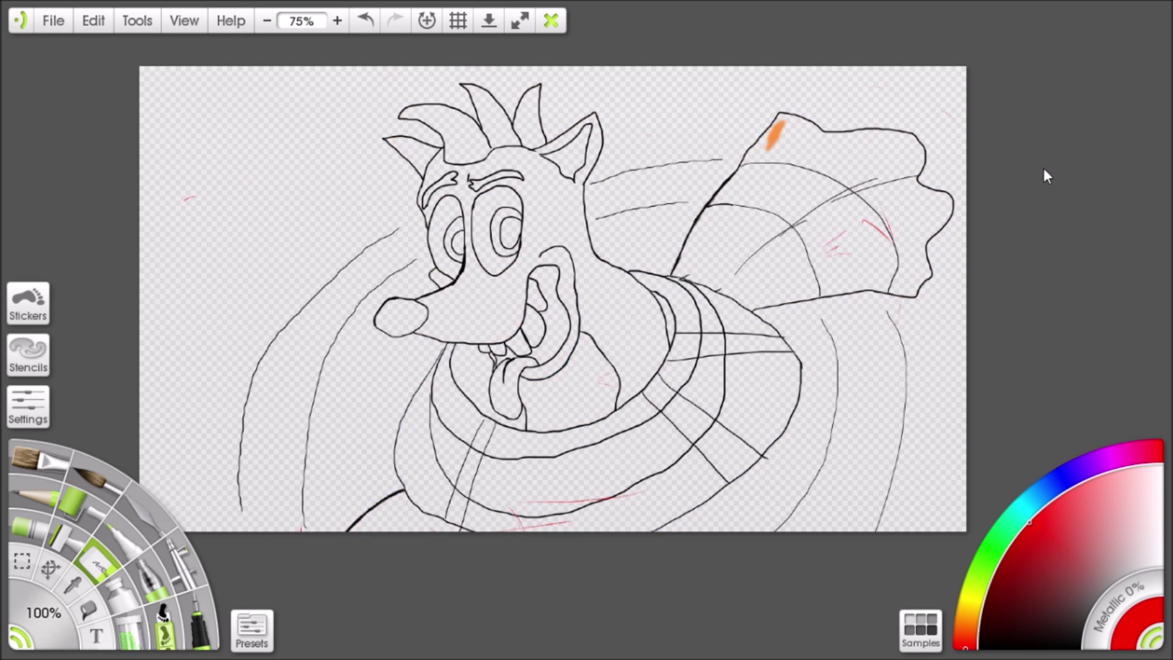
left_click_drag(780, 124, 770, 148)
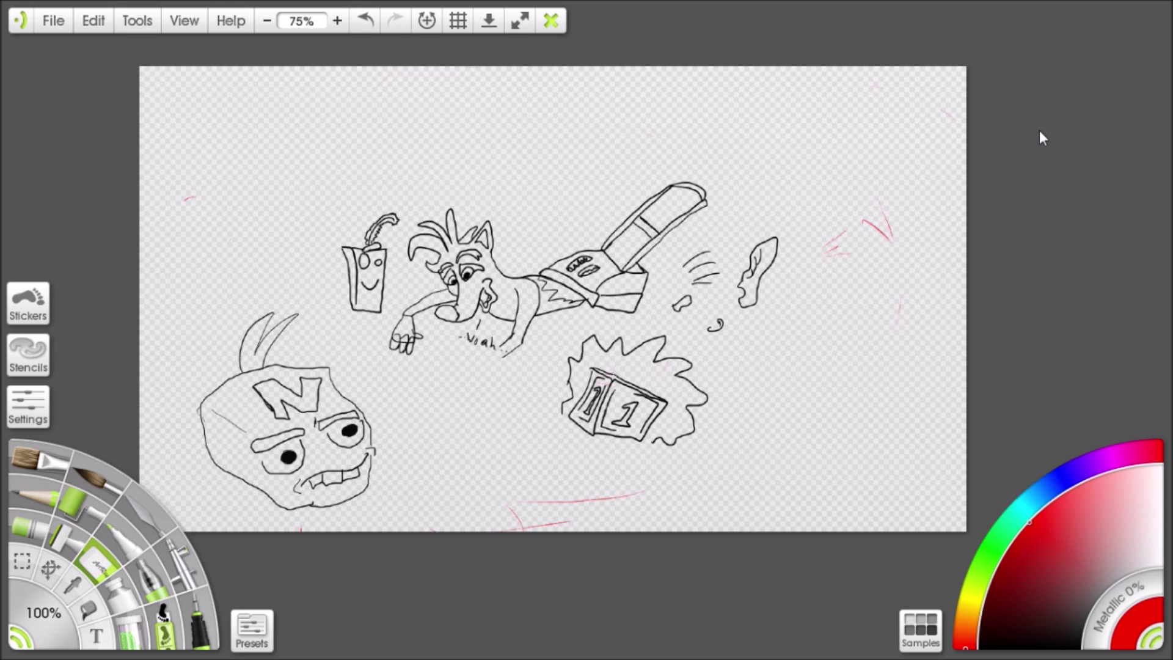
Write "3min" in red on the blank canvas above the sketches
left_click_drag(454, 381, 599, 324)
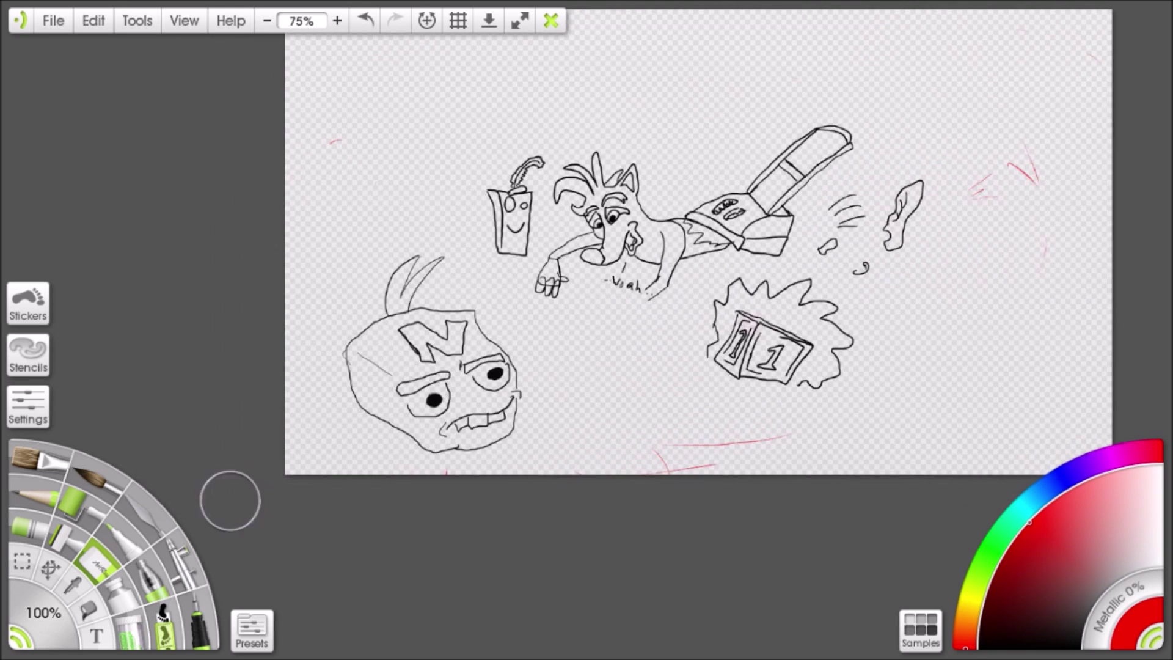
left_click(206, 623)
mouse_move(360, 162)
left_mouse_down()
mouse_move(393, 181)
mouse_move(365, 219)
left_mouse_up()
left_click_drag(432, 191, 423, 211)
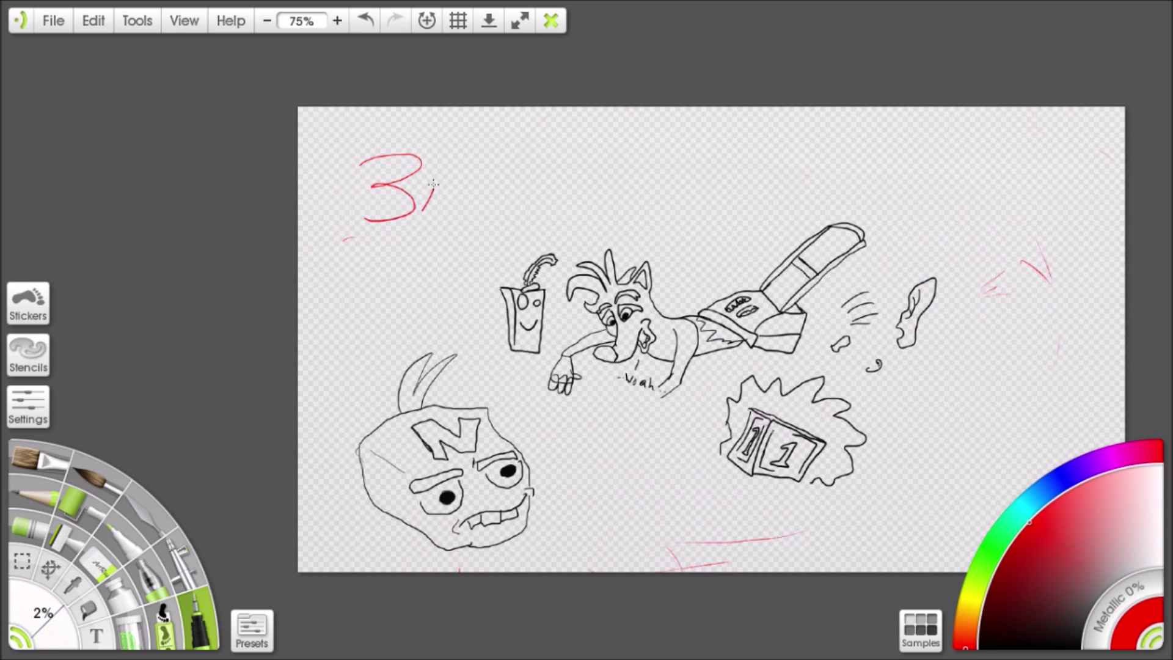
left_click_drag(645, 234, 681, 179)
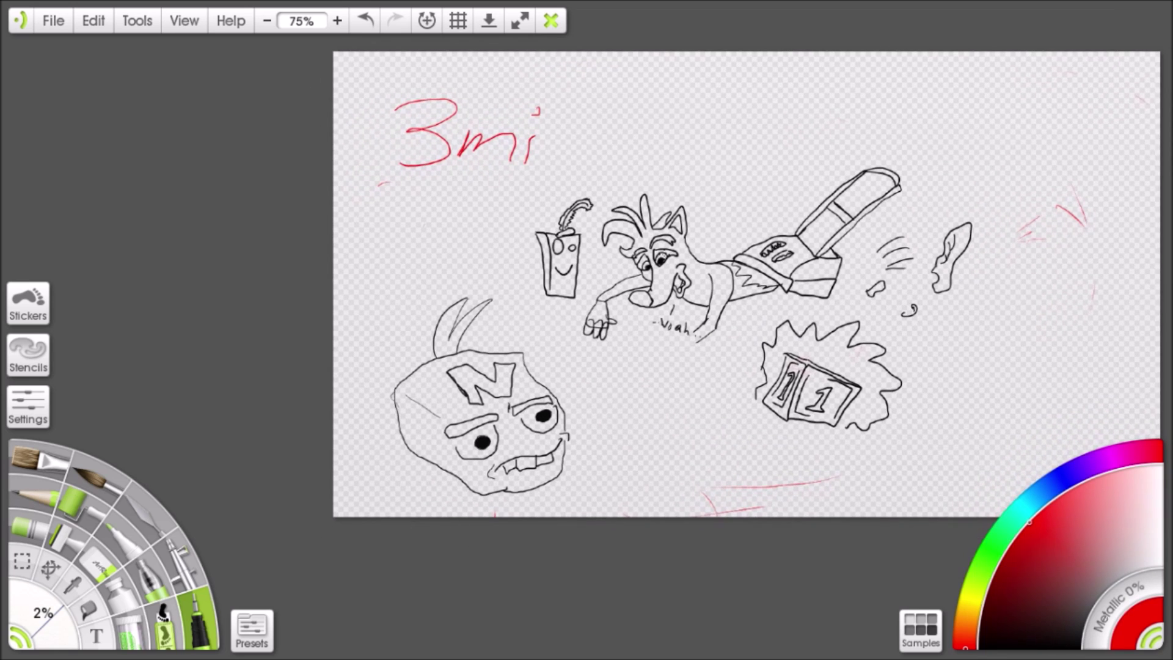
left_click_drag(397, 163, 394, 87)
Outline the smiling cup and its feather straw in red, and mark where the straw meets the rim
left_click(337, 21)
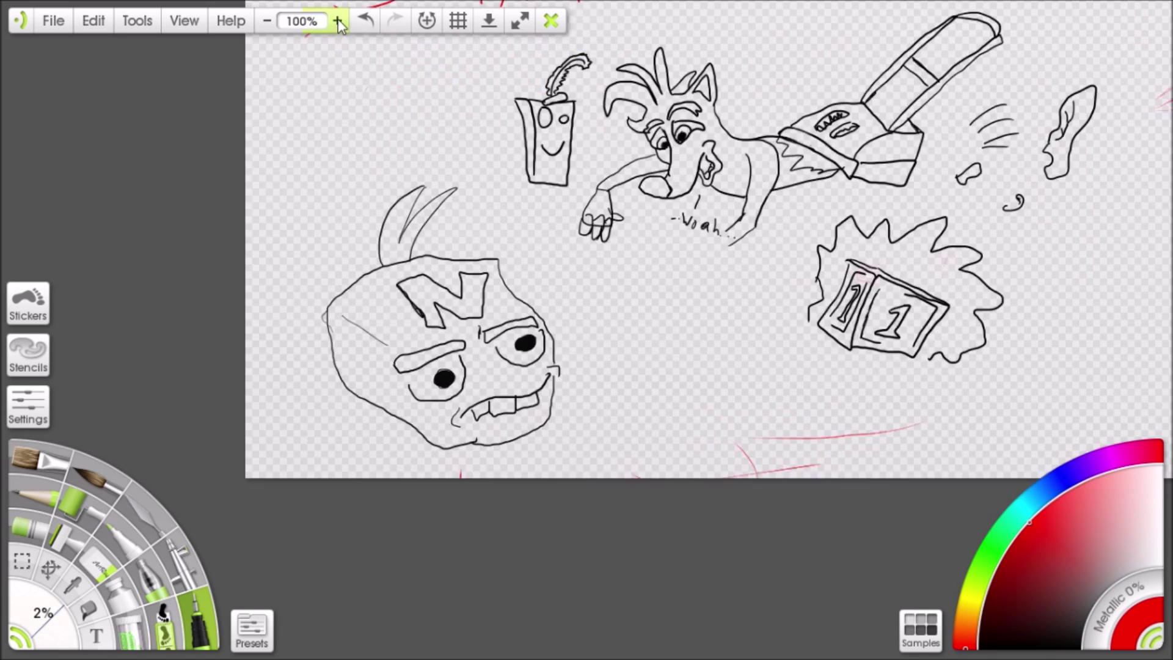
left_click(337, 20)
left_click_drag(610, 92, 470, 257)
mouse_move(739, 67)
left_mouse_down()
mouse_move(594, 178)
mouse_move(615, 225)
mouse_move(691, 214)
mouse_move(614, 192)
mouse_move(432, 286)
mouse_move(400, 274)
mouse_move(340, 307)
mouse_move(401, 262)
mouse_move(574, 205)
mouse_move(616, 176)
left_mouse_up()
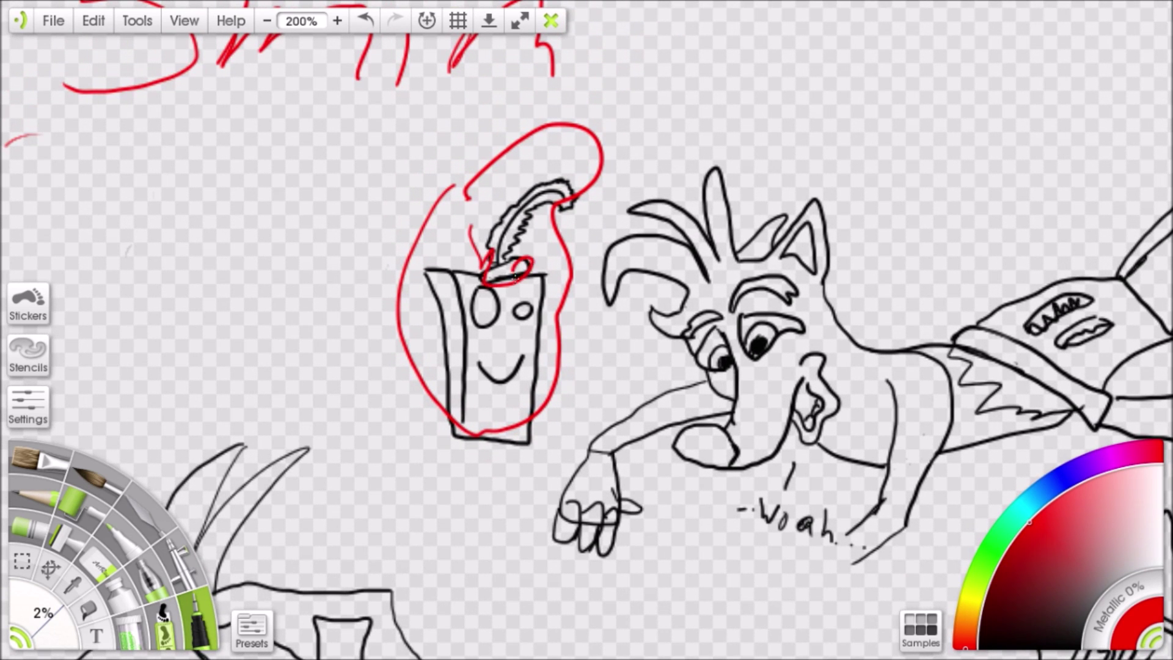
Scribble red marks on the lying character's torn waist, and circle the flying ear-shaped piece and the small curl
mouse_move(611, 234)
left_mouse_down()
mouse_move(544, 206)
mouse_move(465, 3)
mouse_move(351, 83)
mouse_move(386, 178)
left_mouse_up()
left_click_drag(357, 227, 599, 204)
left_click_drag(787, 207, 162, 280)
left_click_drag(502, 295, 717, 205)
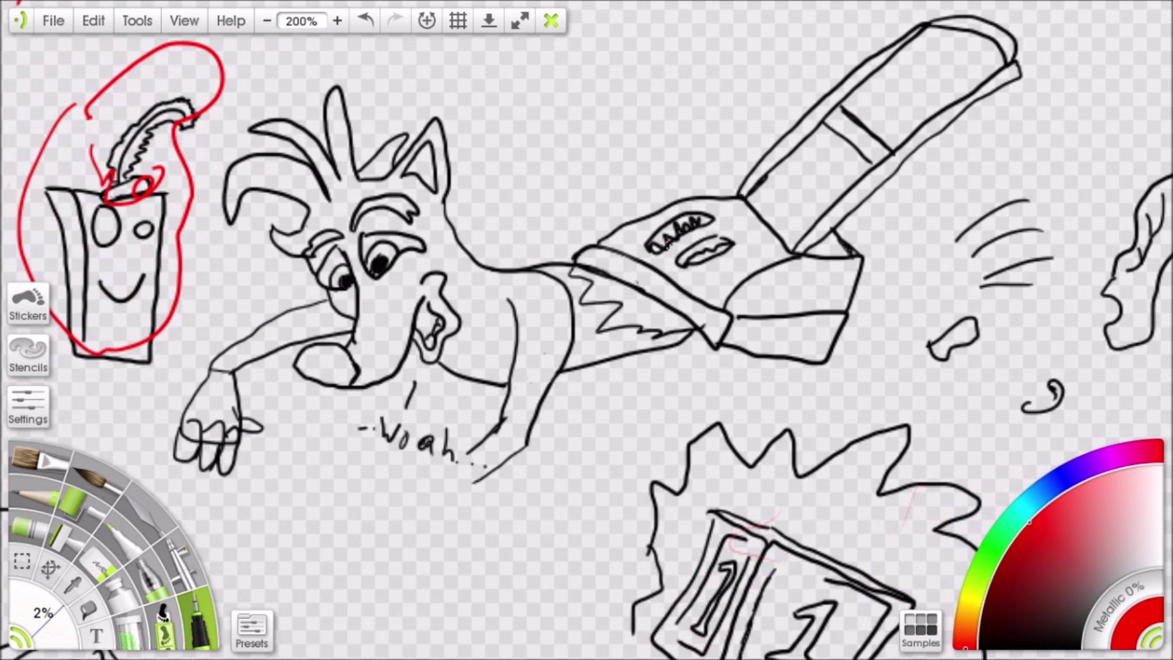
mouse_move(803, 285)
left_mouse_down()
mouse_move(661, 263)
mouse_move(617, 224)
mouse_move(519, 236)
left_mouse_up()
left_click_drag(549, 385, 654, 287)
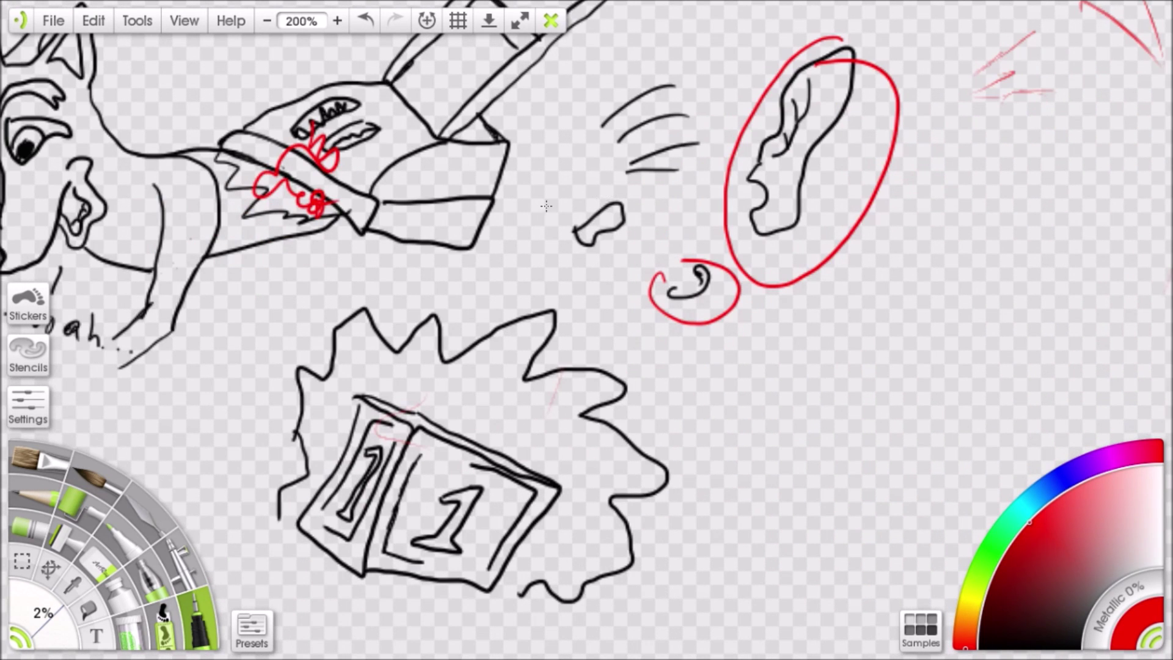
Draw red outlines around the exploding numbered box and the end of the "Woah..." caption
left_click_drag(610, 202, 530, 327)
mouse_move(602, 212)
left_mouse_down()
mouse_move(453, 206)
mouse_move(304, 230)
left_mouse_up()
mouse_move(459, 458)
left_mouse_down()
mouse_move(479, 414)
mouse_move(663, 207)
left_mouse_up()
left_click_drag(231, 278, 952, 235)
left_click_drag(675, 215, 1088, 82)
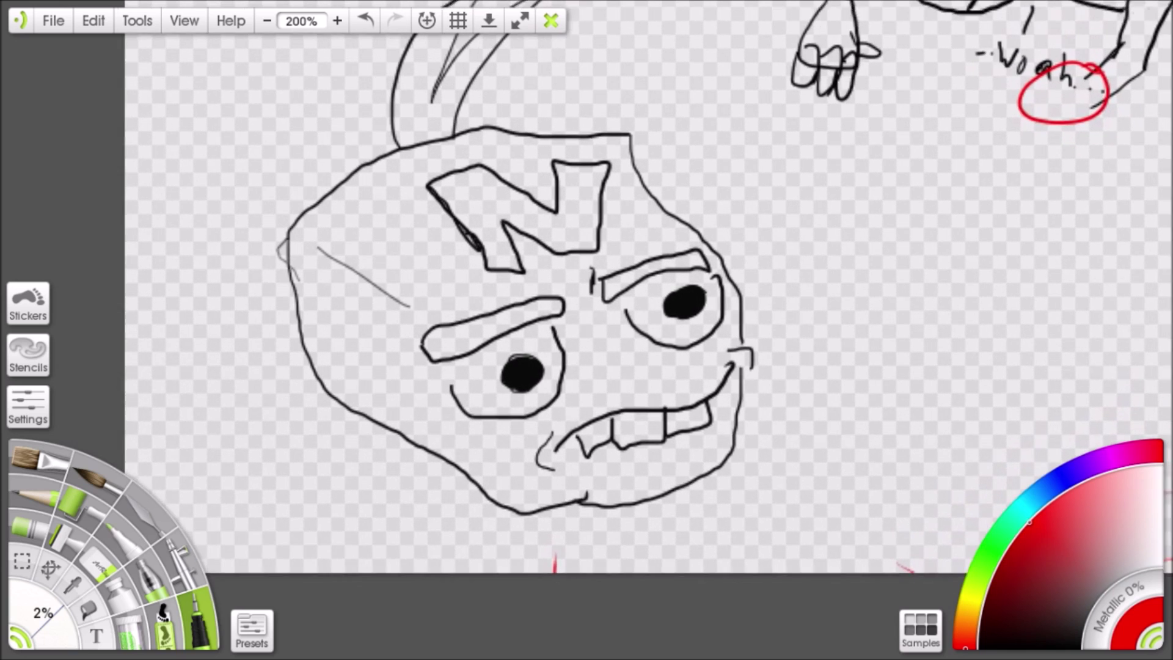
Draw a red letter "I" beside the N-marked head, with an arrow pointing at the head
left_click_drag(586, 330, 624, 346)
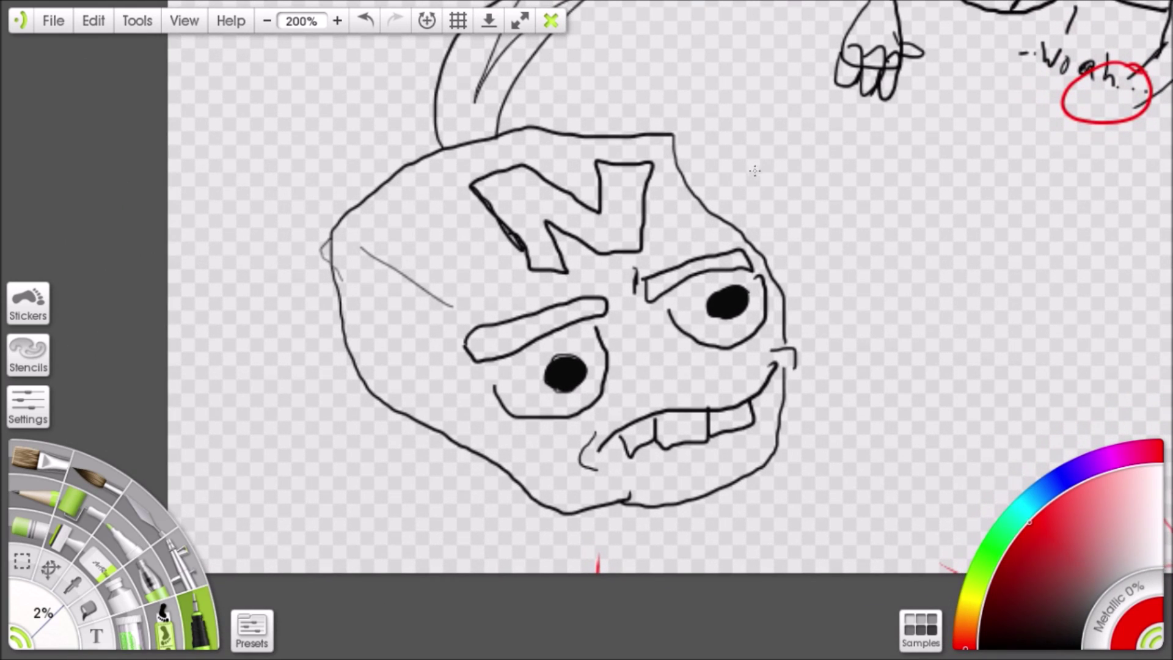
mouse_move(764, 155)
left_mouse_down()
mouse_move(676, 209)
mouse_move(655, 184)
mouse_move(634, 188)
mouse_move(620, 242)
mouse_move(733, 225)
mouse_move(795, 248)
left_mouse_up()
mouse_move(757, 199)
left_mouse_down()
mouse_move(793, 244)
mouse_move(751, 277)
mouse_move(832, 267)
left_mouse_up()
left_click_drag(698, 271, 790, 261)
mouse_move(837, 214)
left_mouse_down()
mouse_move(683, 394)
mouse_move(798, 382)
mouse_move(771, 383)
mouse_move(761, 491)
mouse_move(789, 450)
mouse_move(753, 518)
left_mouse_up()
left_click_drag(657, 301, 687, 240)
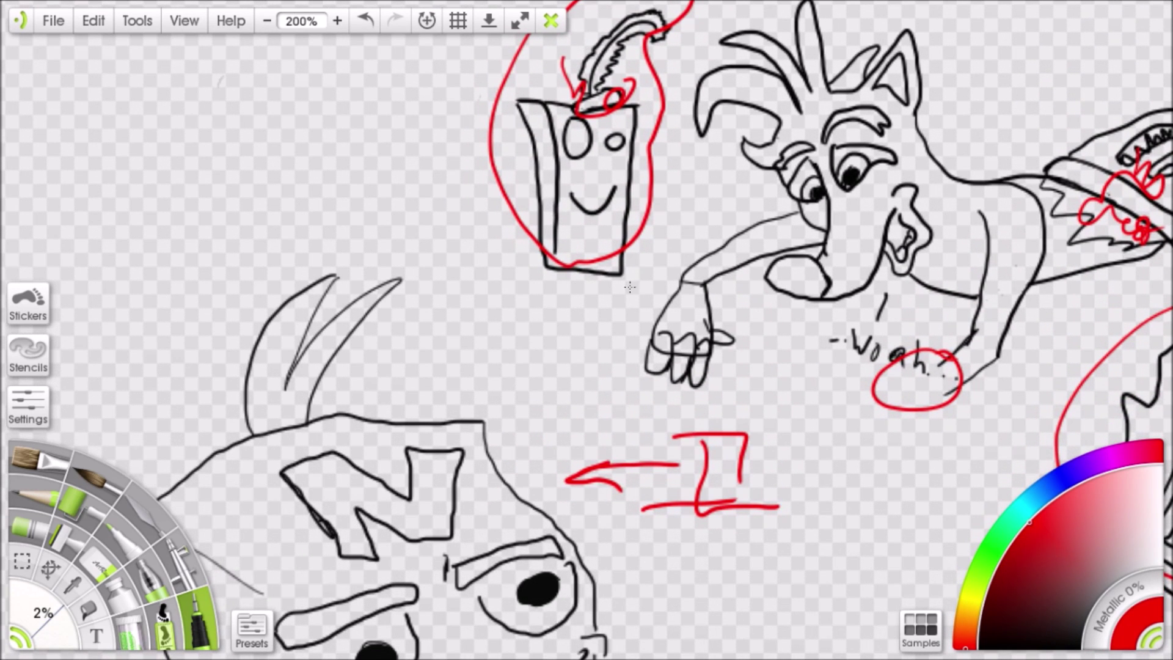
Write "Dig it all" in red beside the N-marked head
left_click_drag(651, 399, 675, 218)
mouse_move(807, 300)
left_mouse_down()
mouse_move(771, 212)
mouse_move(862, 233)
left_mouse_up()
left_click_drag(880, 210, 858, 309)
mouse_move(919, 233)
left_mouse_down()
mouse_move(896, 320)
mouse_move(927, 267)
left_mouse_up()
mouse_move(683, 377)
left_mouse_down()
mouse_move(687, 333)
mouse_move(708, 366)
left_mouse_up()
left_click_drag(693, 325, 728, 404)
left_click_drag(657, 310, 649, 348)
left_click_drag(666, 284, 661, 333)
mouse_move(659, 316)
left_mouse_down()
mouse_move(705, 323)
mouse_move(678, 365)
mouse_move(710, 369)
mouse_move(745, 332)
mouse_move(728, 401)
left_mouse_up()
mouse_move(745, 309)
left_mouse_down()
mouse_move(731, 412)
mouse_move(765, 429)
left_mouse_up()
Draw a red wavy line with dripping shapes below the teeth of the N-marked head
left_click_drag(592, 340, 775, 255)
mouse_move(609, 398)
left_mouse_down()
mouse_move(643, 410)
mouse_move(734, 375)
left_mouse_up()
mouse_move(667, 398)
left_mouse_down()
mouse_move(676, 477)
mouse_move(700, 408)
mouse_move(700, 476)
mouse_move(740, 462)
mouse_move(718, 373)
left_mouse_up()
left_click_drag(682, 304, 682, 330)
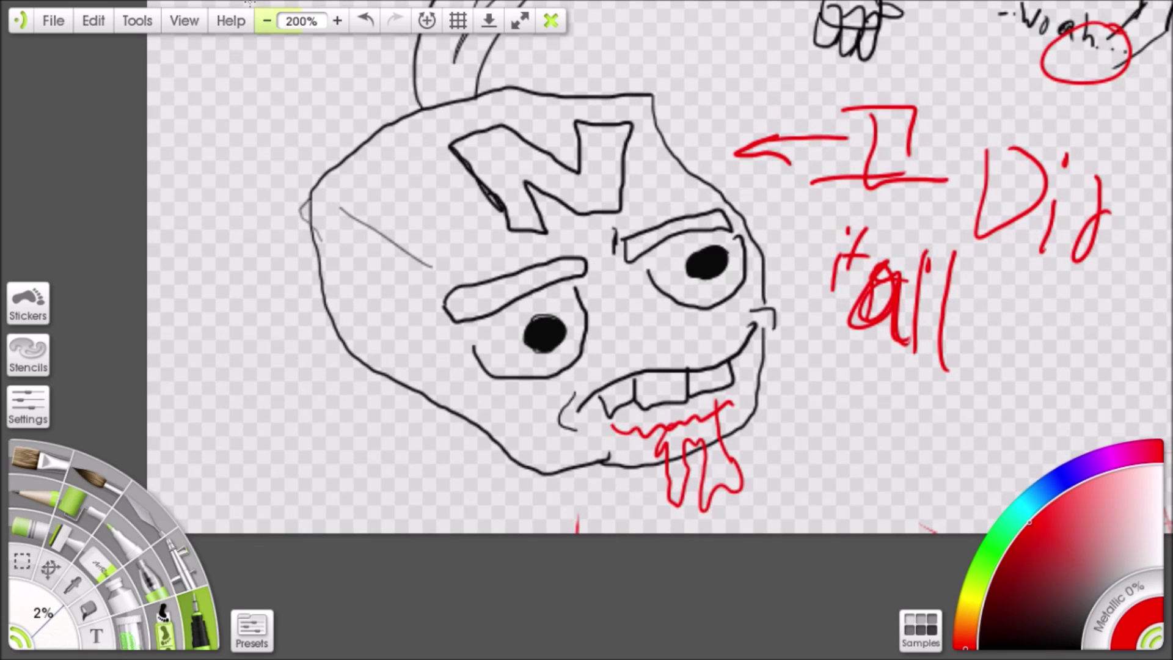
Erase the red notes and marks from the page of sketches
left_click(266, 22)
left_click(266, 21)
mouse_move(611, 245)
left_mouse_down()
mouse_move(593, 253)
mouse_move(523, 227)
mouse_move(523, 212)
left_mouse_up()
left_click(96, 566)
mouse_move(651, 213)
left_mouse_down()
mouse_move(545, 274)
mouse_move(491, 324)
mouse_move(517, 361)
mouse_move(652, 261)
mouse_move(759, 296)
mouse_move(867, 244)
mouse_move(856, 208)
mouse_move(937, 149)
mouse_move(788, 154)
mouse_move(782, 129)
mouse_move(629, 103)
mouse_move(398, 210)
mouse_move(389, 151)
mouse_move(405, 142)
mouse_move(537, 244)
left_mouse_up()
mouse_move(503, 152)
left_mouse_down()
mouse_move(571, 120)
mouse_move(563, 149)
mouse_move(424, 126)
mouse_move(456, 125)
mouse_move(498, 199)
mouse_move(261, 162)
mouse_move(294, 172)
mouse_move(390, 140)
left_mouse_up()
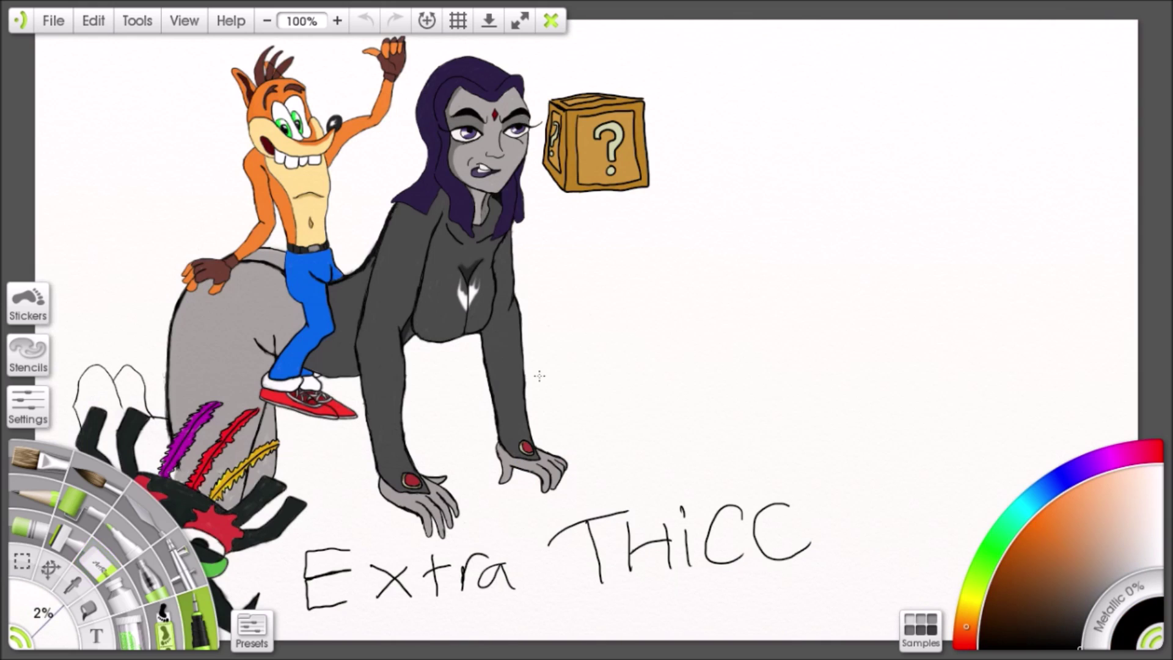
left_click_drag(539, 376, 661, 382)
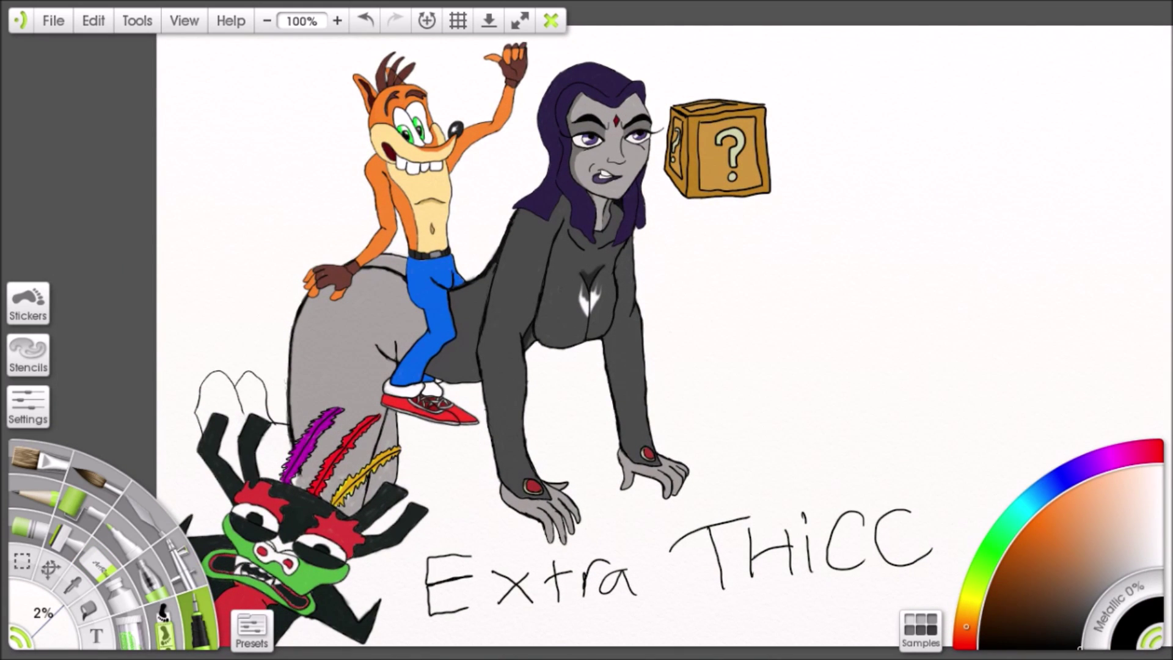
left_click_drag(707, 205, 884, 245)
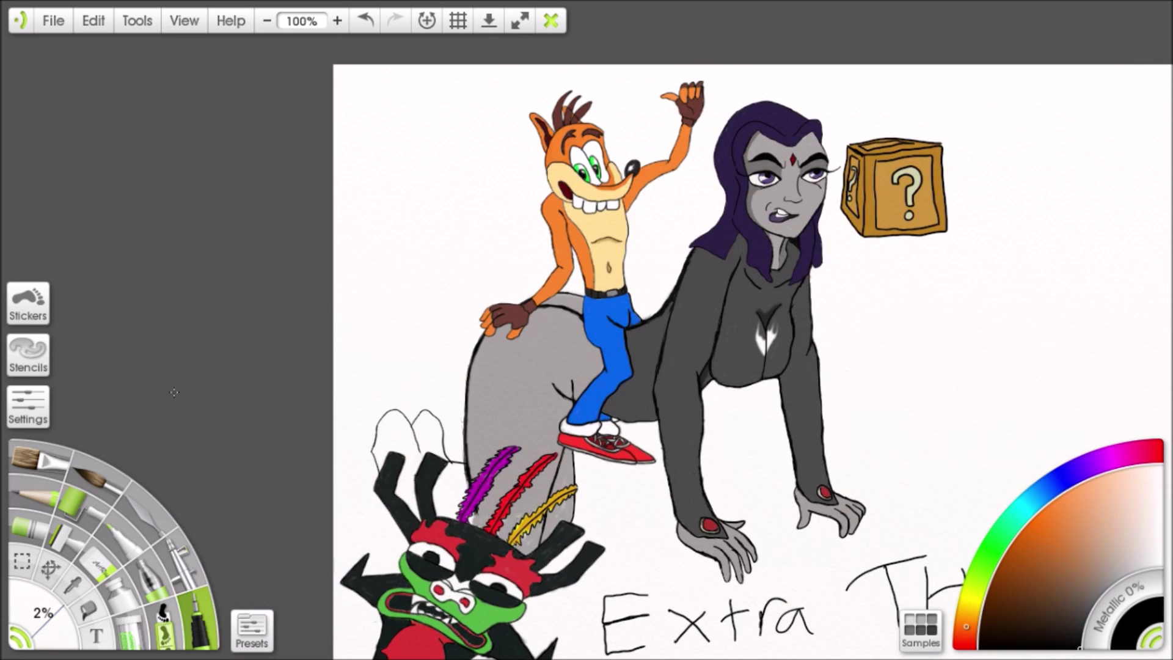
left_click_drag(499, 185, 458, 108)
left_click(337, 20)
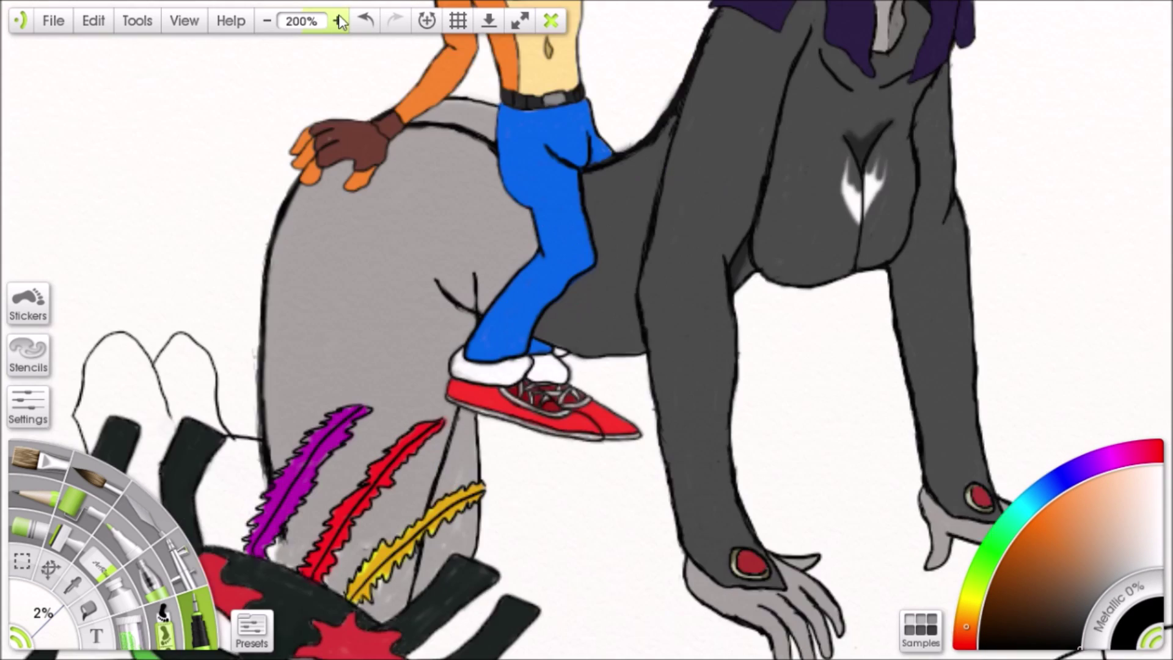
left_click(337, 21)
mouse_move(541, 128)
left_mouse_down()
mouse_move(487, 203)
mouse_move(873, 249)
left_mouse_up()
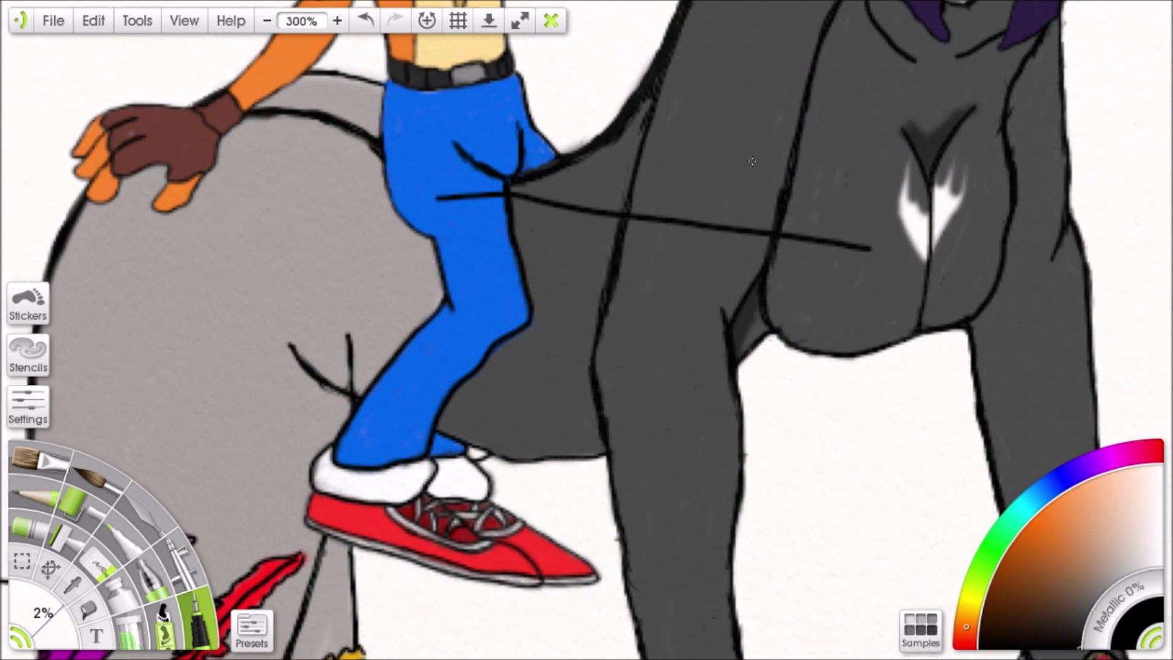
left_click(366, 23)
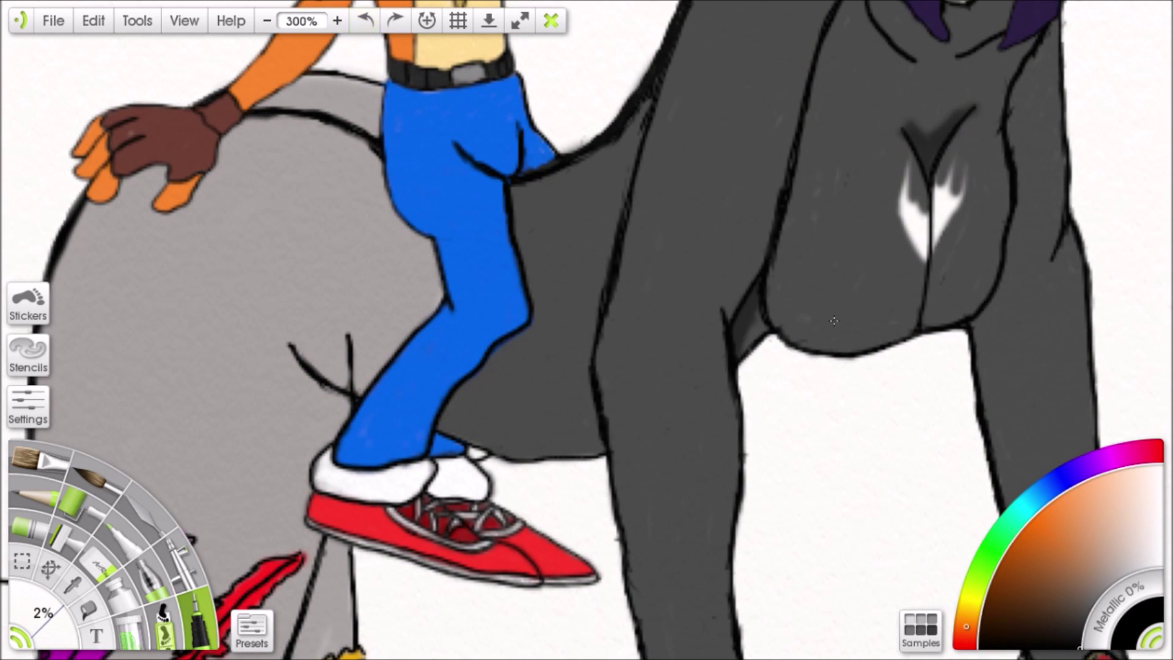
Set the pen colour to red and draw two angled line pairs from the blue trousers across the grey figure's arm and chest
left_click_drag(961, 641, 947, 648)
left_click(1048, 565)
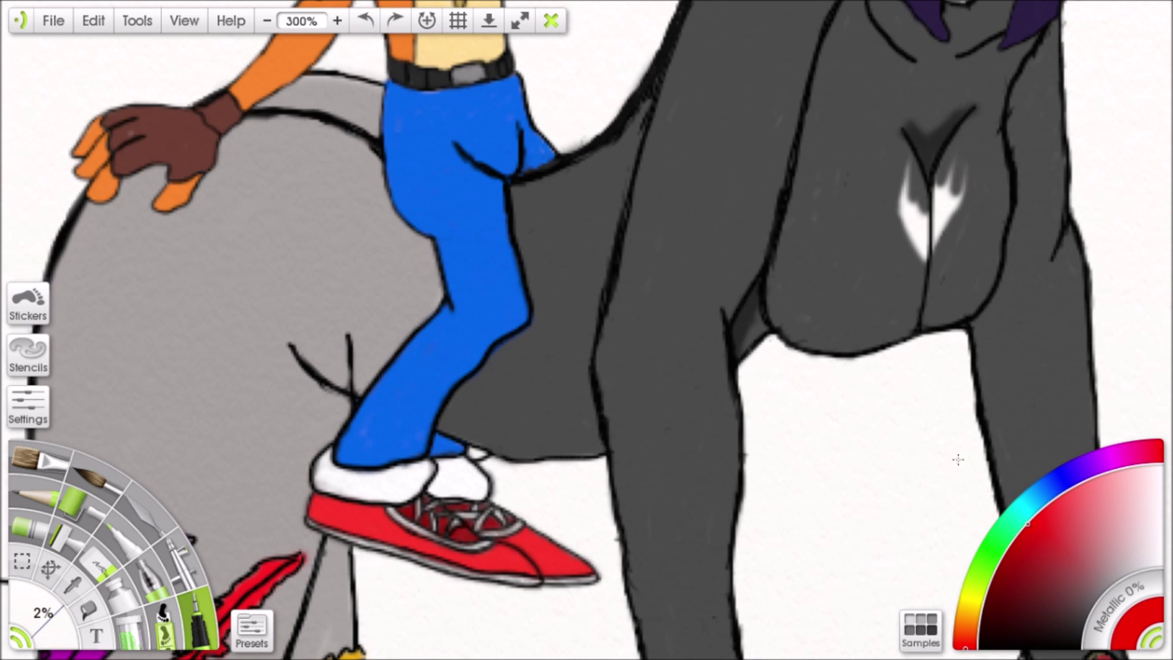
mouse_move(445, 206)
left_mouse_down()
mouse_move(589, 212)
mouse_move(904, 275)
left_mouse_up()
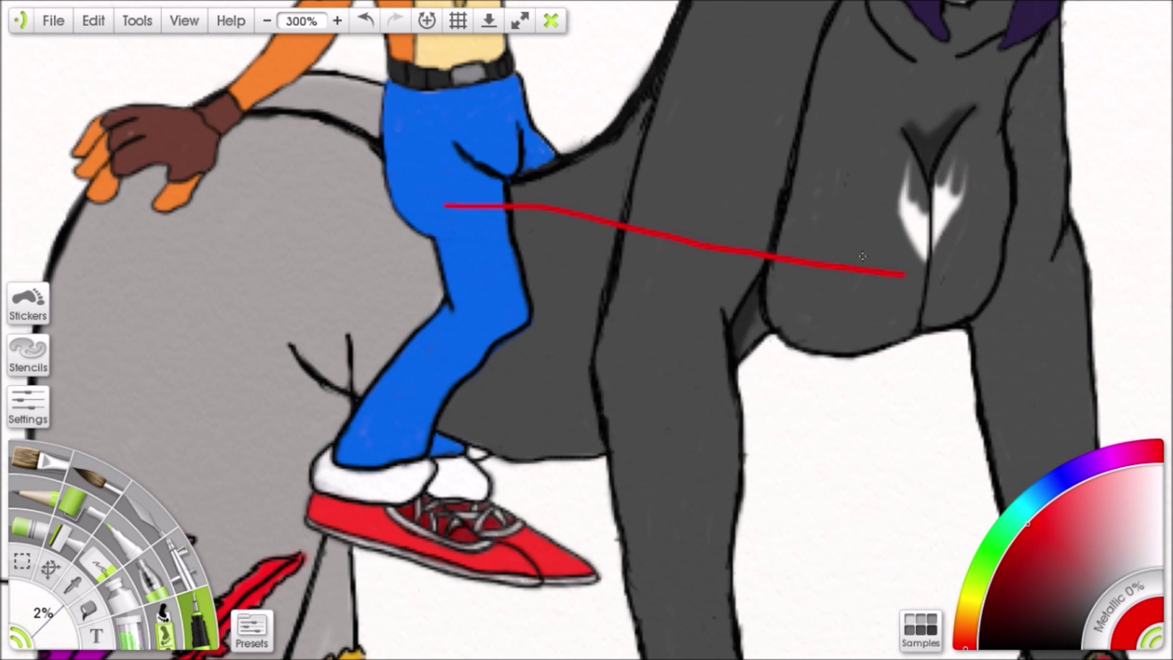
left_click_drag(797, 215, 820, 117)
mouse_move(537, 147)
left_mouse_down()
mouse_move(722, 185)
mouse_move(787, 87)
left_mouse_up()
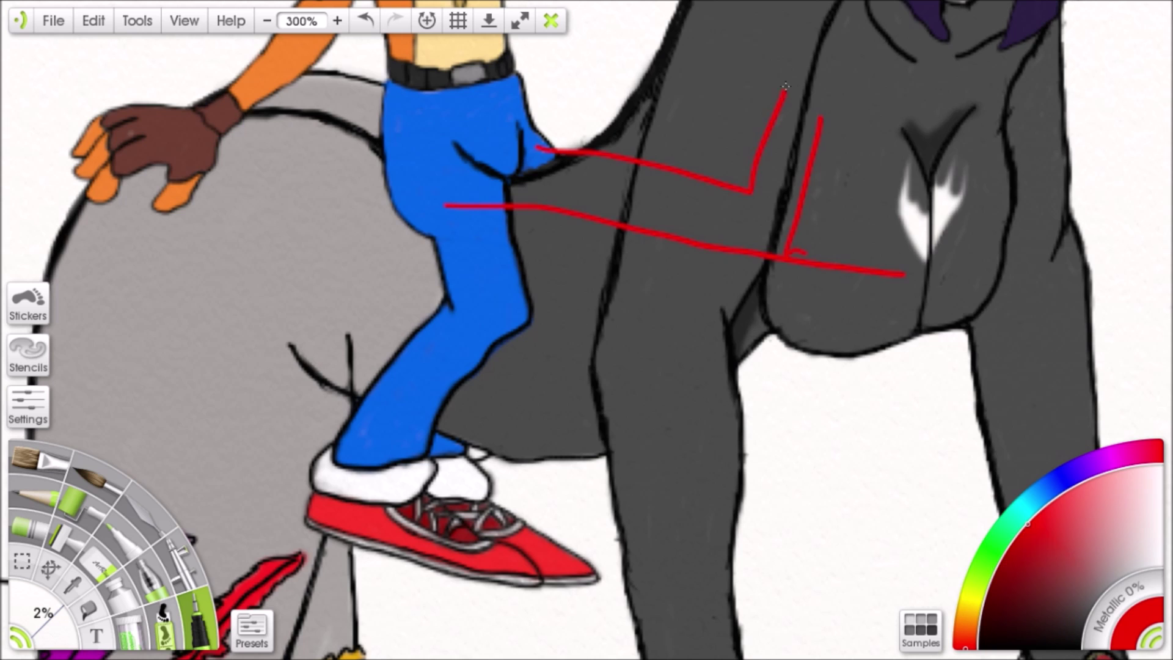
Scribble a red oval over the front of the blue trousers and draw curved lines down the leg to the shoe
mouse_move(567, 133)
left_mouse_down()
mouse_move(568, 152)
mouse_move(538, 165)
mouse_move(532, 183)
mouse_move(649, 96)
left_mouse_up()
left_click_drag(603, 163, 476, 255)
mouse_move(521, 139)
left_mouse_down()
mouse_move(462, 362)
mouse_move(435, 409)
mouse_move(569, 447)
left_mouse_up()
left_click_drag(538, 272, 519, 387)
left_click_drag(629, 93, 534, 228)
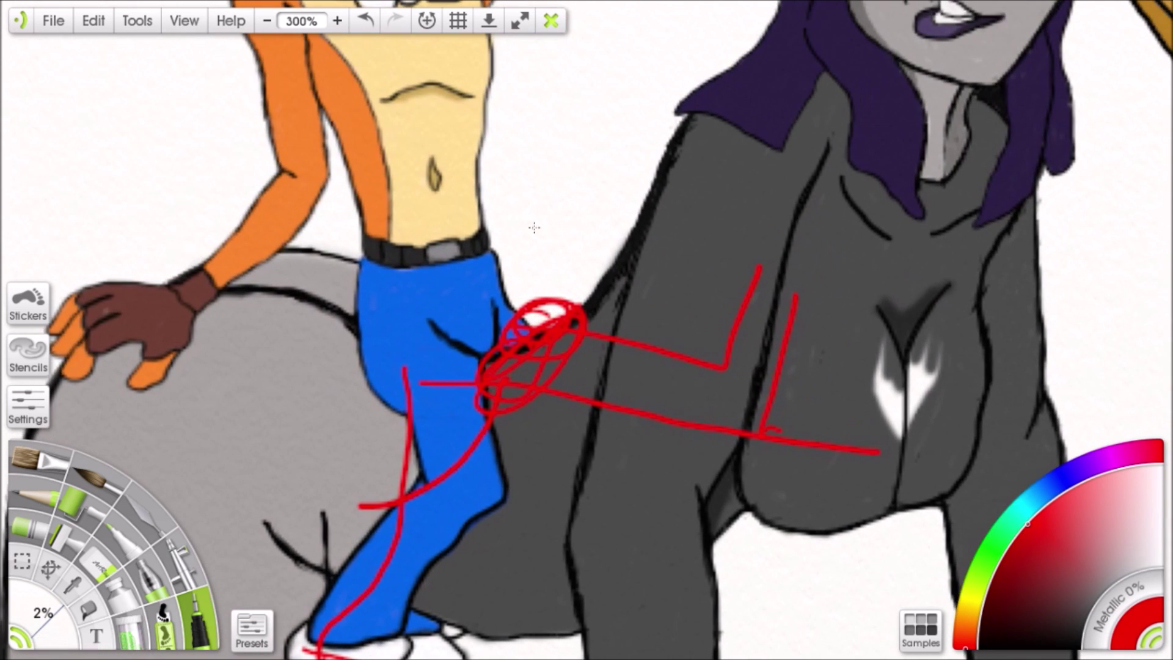
Circle the hip of the blue trousers in red and add further scribbles along their front
left_click_drag(518, 302, 623, 364)
left_click_drag(452, 482, 599, 347)
mouse_move(513, 407)
left_mouse_down()
mouse_move(567, 361)
mouse_move(595, 435)
mouse_move(613, 446)
left_mouse_up()
mouse_move(608, 217)
left_mouse_down()
mouse_move(586, 223)
mouse_move(595, 293)
mouse_move(604, 286)
left_mouse_up()
left_click_drag(611, 245, 540, 447)
Circle the orange character's raised hand and lower gloved hand in red
scroll(623, 288, "up", 5)
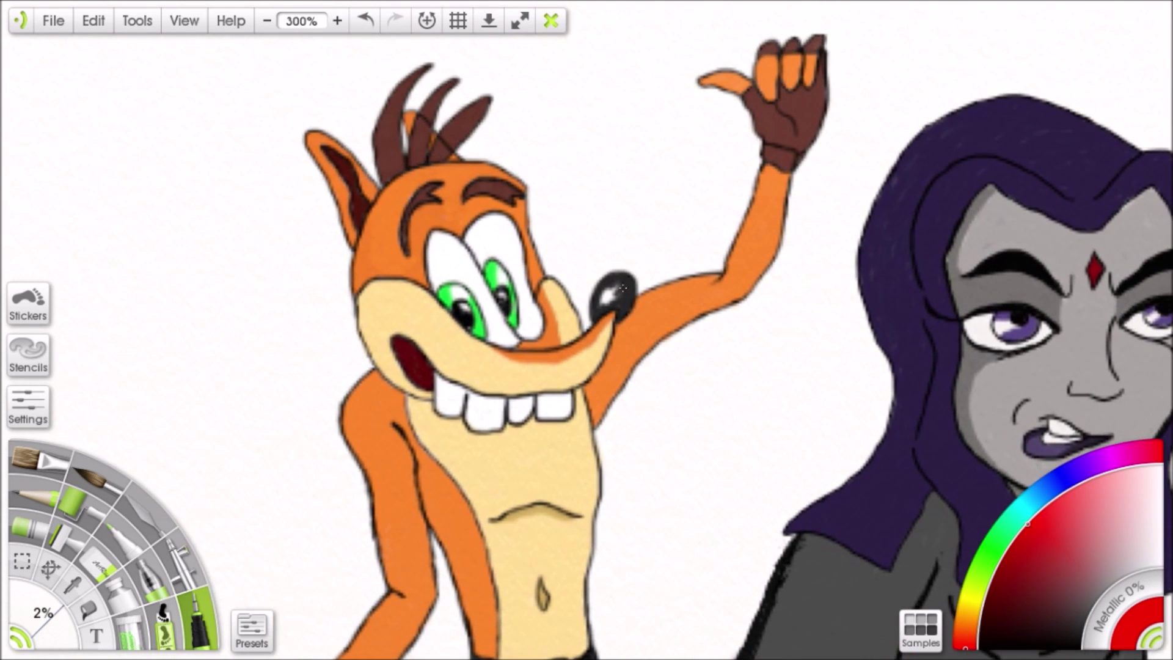
mouse_move(623, 289)
left_mouse_down()
mouse_move(619, 194)
mouse_move(535, 278)
mouse_move(682, 133)
left_mouse_up()
left_click_drag(576, 309, 646, 217)
left_click_drag(451, 340, 576, 244)
left_click_drag(474, 290, 426, 401)
mouse_move(540, 309)
left_mouse_down()
mouse_move(495, 341)
mouse_move(226, 657)
left_mouse_up()
left_click_drag(716, 91, 658, 79)
left_click_drag(666, 358, 551, 189)
left_click_drag(647, 258, 370, 225)
scroll(587, 329, "up", 3)
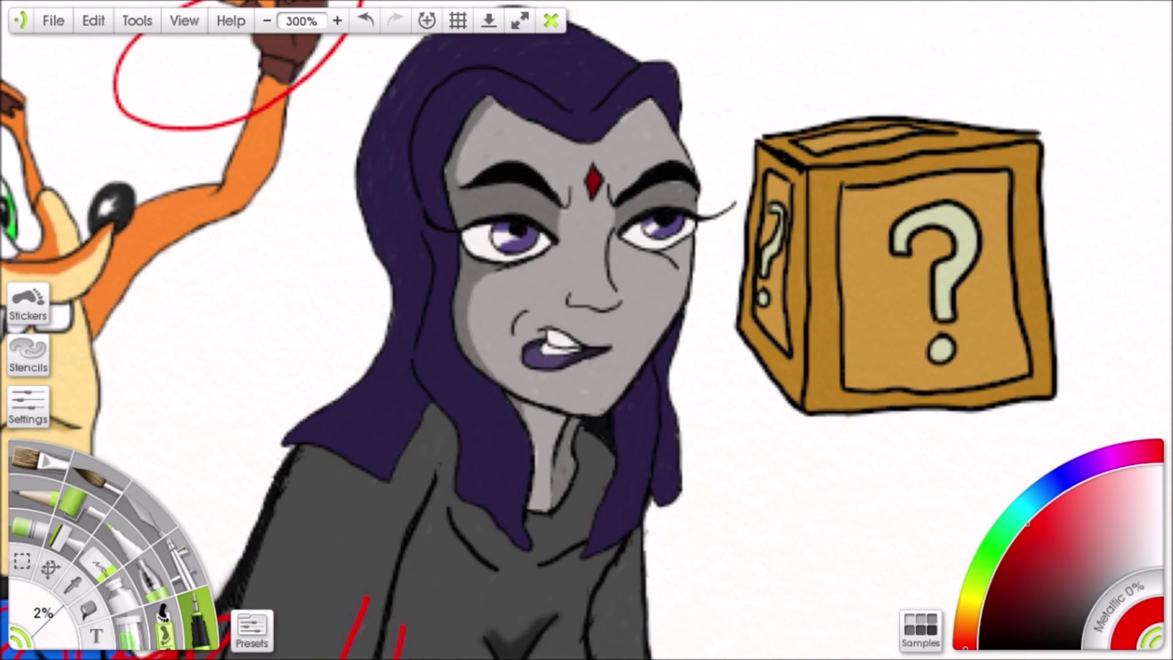
Examine the purple-haired woman's face up close and compare it with the whole drawing
left_click_drag(587, 330, 633, 313)
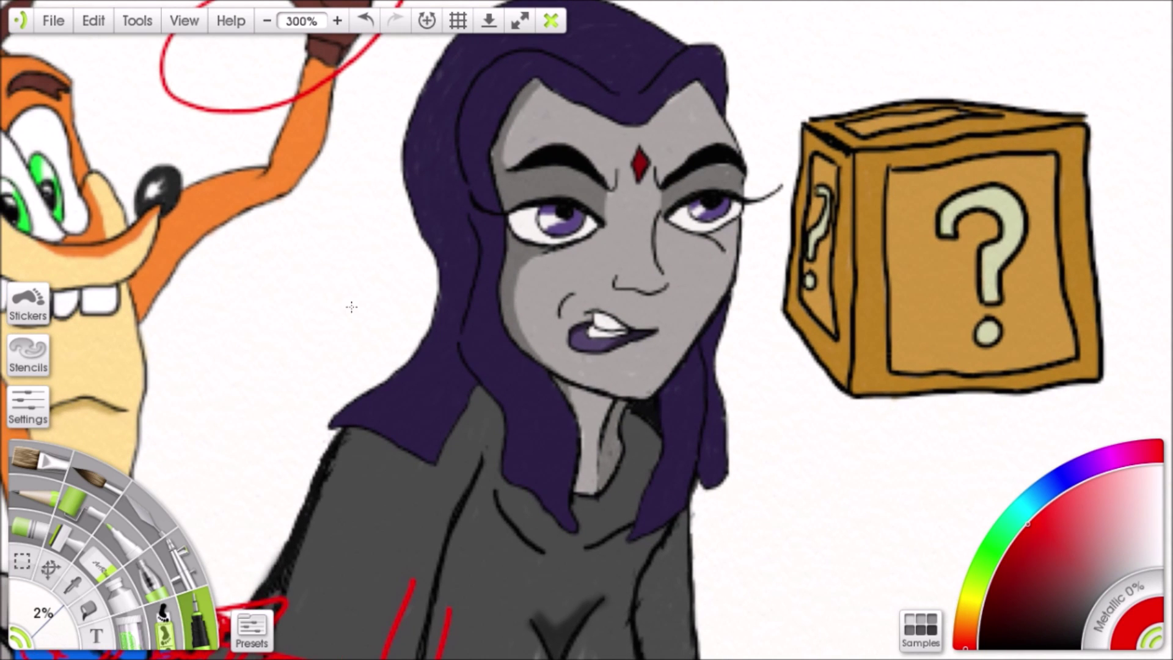
left_click(266, 20)
mouse_move(299, 91)
left_mouse_down()
mouse_move(332, 14)
mouse_move(309, 74)
left_mouse_up()
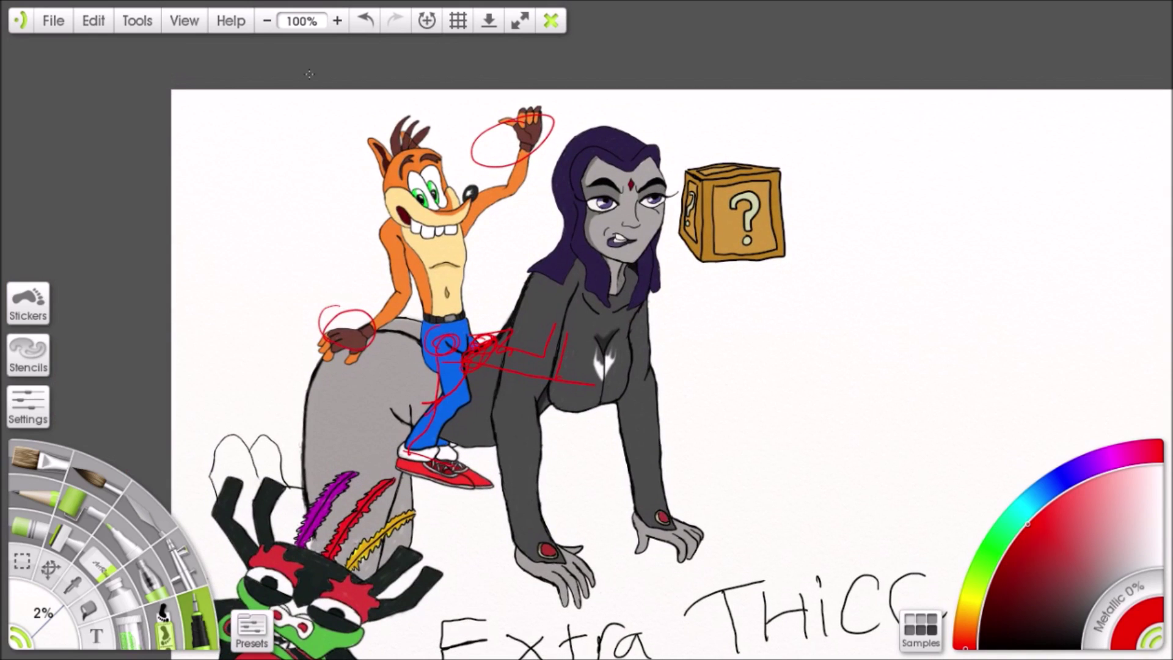
left_click(337, 21)
left_click(337, 21)
left_click(337, 21)
left_click_drag(564, 122, 404, 430)
left_click_drag(417, 249, 427, 377)
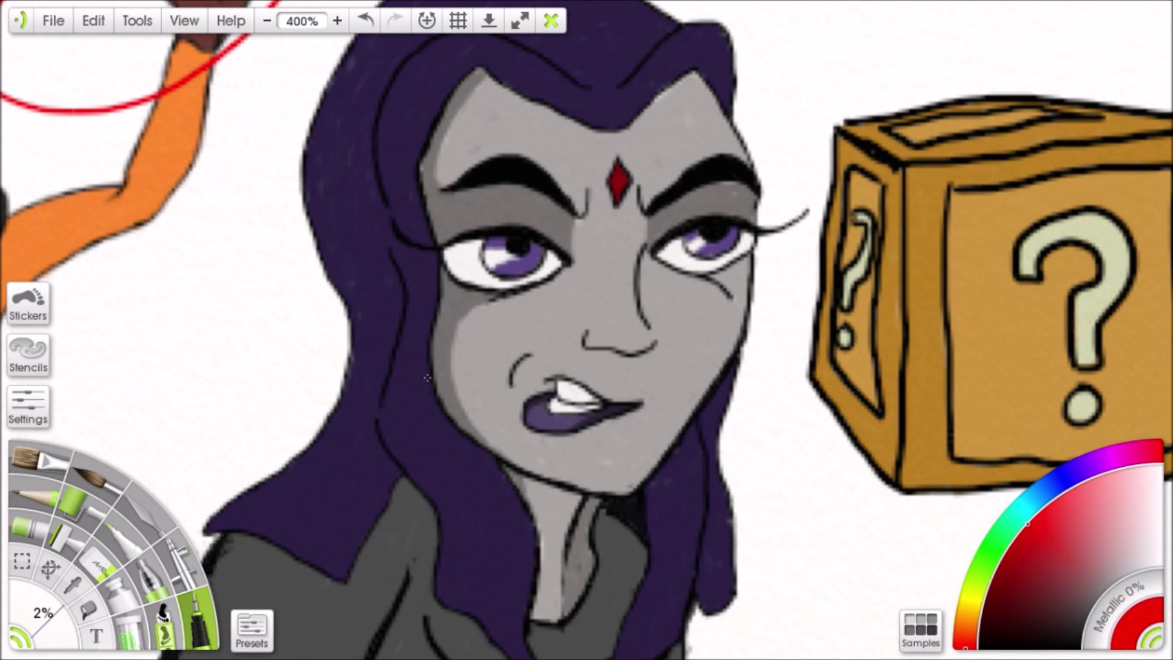
mouse_move(427, 378)
left_mouse_down()
mouse_move(759, 280)
mouse_move(859, 201)
mouse_move(552, 262)
left_mouse_up()
left_click_drag(593, 302, 493, 384)
left_click_drag(631, 286, 553, 334)
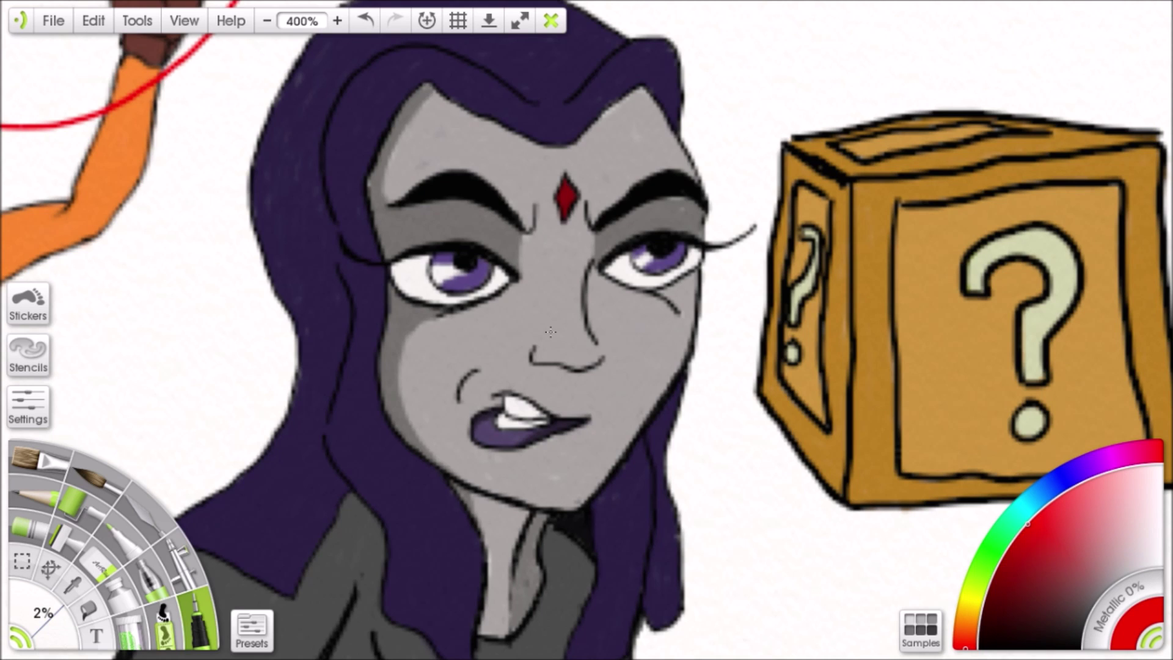
Circle the woman's mouth and both eyes in red, and mark the crease below the eye nearest the crate
left_click_drag(587, 442, 673, 376)
left_click_drag(692, 277, 642, 316)
mouse_move(533, 336)
left_mouse_down()
mouse_move(636, 427)
mouse_move(577, 357)
mouse_move(642, 391)
left_mouse_up()
mouse_move(538, 269)
left_mouse_down()
mouse_move(510, 366)
mouse_move(488, 283)
left_mouse_up()
mouse_move(760, 255)
left_mouse_down()
mouse_move(751, 315)
mouse_move(788, 259)
left_mouse_up()
mouse_move(766, 345)
left_mouse_down()
mouse_move(754, 379)
mouse_move(733, 332)
left_mouse_up()
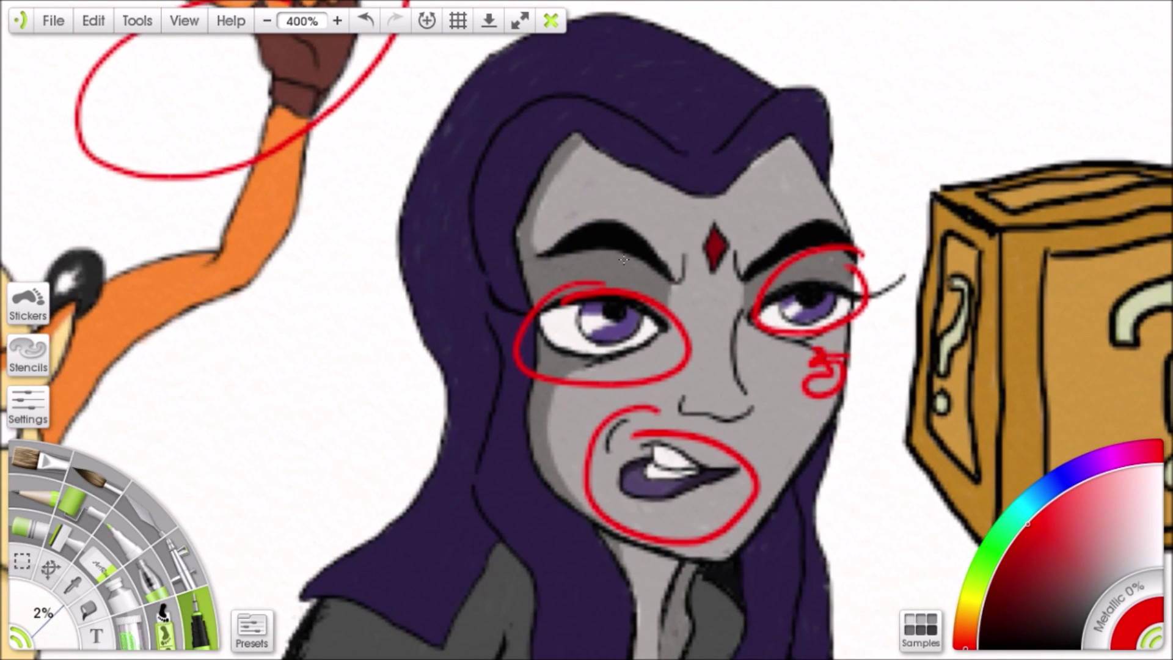
Circle both of the woman's eyebrows in red
left_click_drag(624, 259, 603, 229)
mouse_move(557, 170)
left_mouse_down()
mouse_move(668, 244)
mouse_move(547, 183)
left_mouse_up()
mouse_move(794, 152)
left_mouse_down()
mouse_move(721, 183)
mouse_move(855, 183)
left_mouse_up()
mouse_move(672, 367)
left_mouse_down()
mouse_move(708, 266)
mouse_move(713, 317)
mouse_move(653, 372)
left_mouse_up()
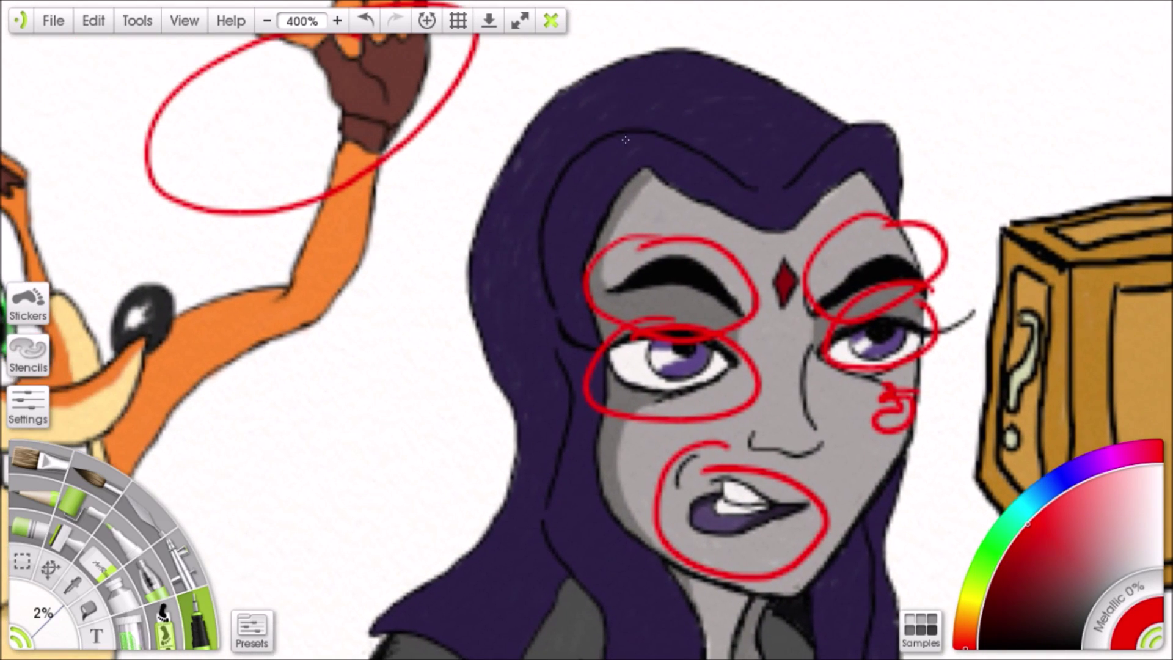
Circle the woman's hair above her forehead and the hair strands on both sides of her chin in red
mouse_move(651, 103)
left_mouse_down()
mouse_move(623, 217)
mouse_move(580, 114)
left_mouse_up()
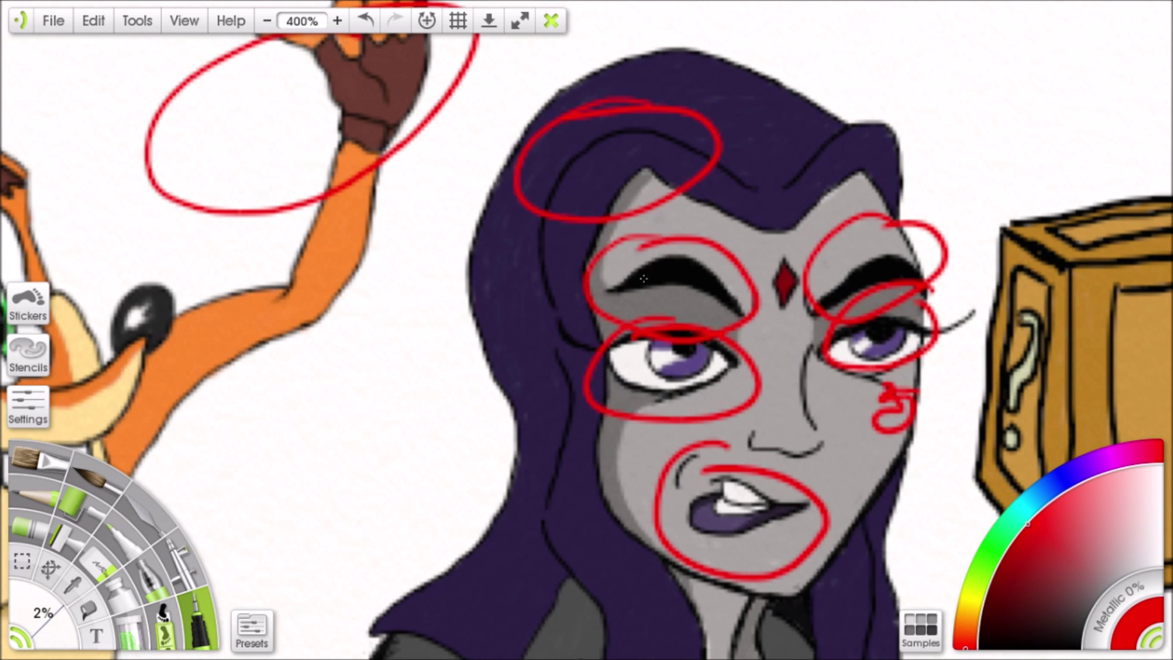
scroll(643, 278, "down", 5)
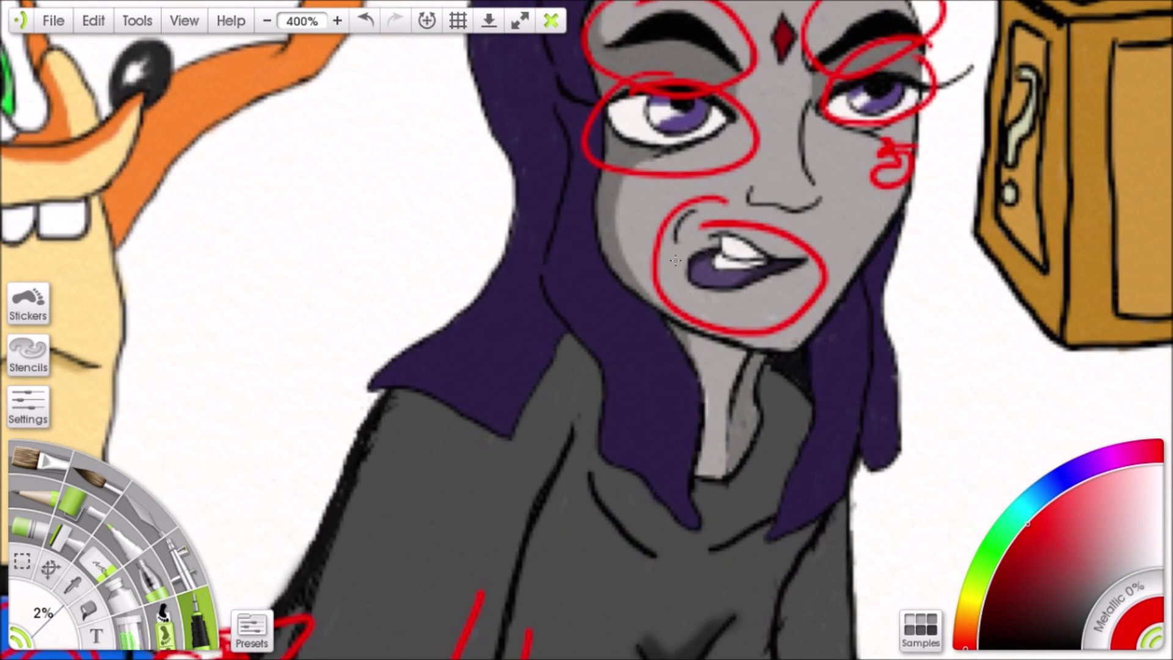
mouse_move(622, 249)
left_mouse_down()
mouse_move(614, 308)
mouse_move(623, 298)
left_mouse_up()
left_click_drag(678, 294, 550, 232)
left_click_drag(772, 275, 704, 285)
Circle the woman's neck and ring the white highlight on her chest repeatedly in red
scroll(704, 286, "up", 6)
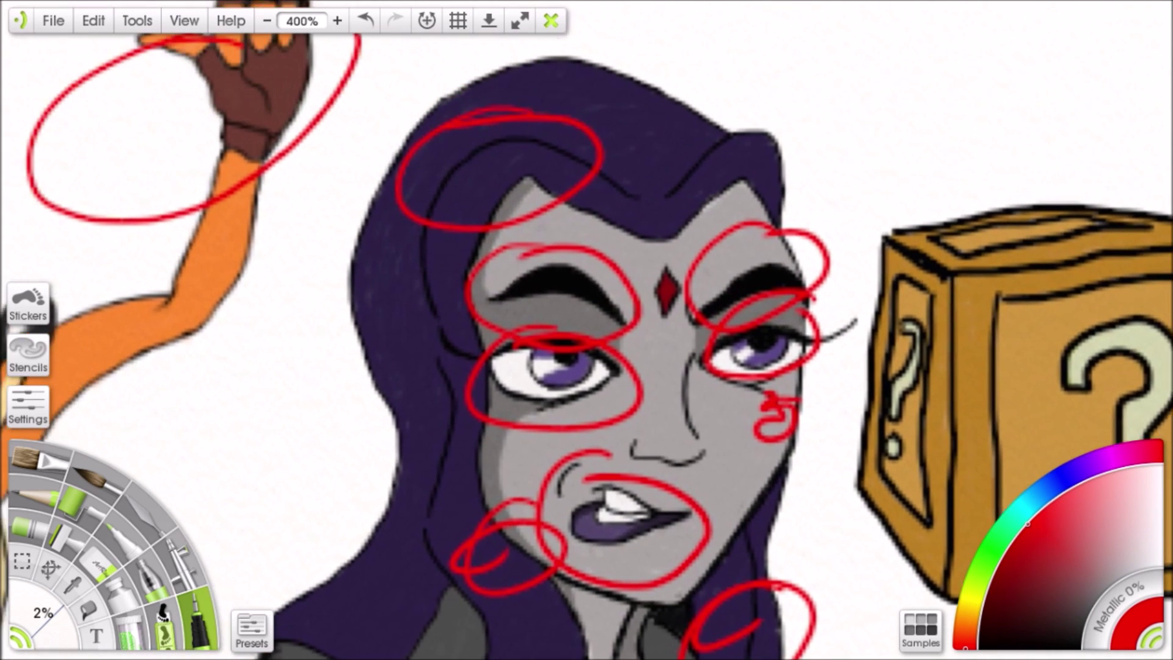
scroll(705, 285, "down", 8)
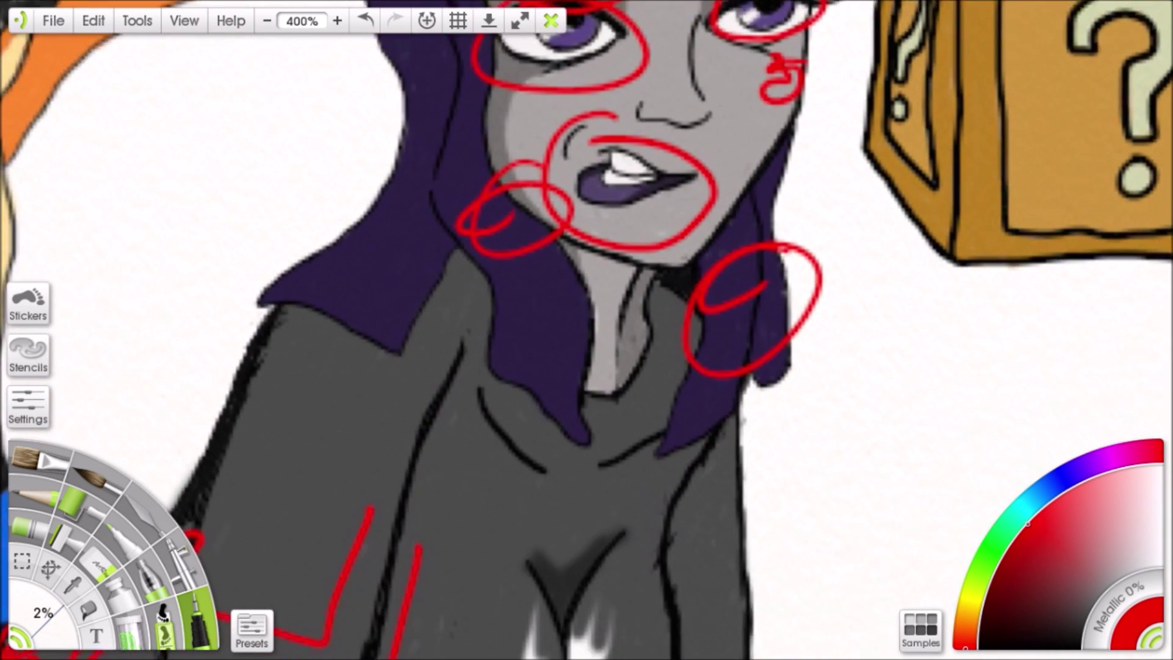
mouse_move(628, 179)
left_mouse_down()
mouse_move(589, 306)
mouse_move(639, 263)
mouse_move(643, 237)
left_mouse_up()
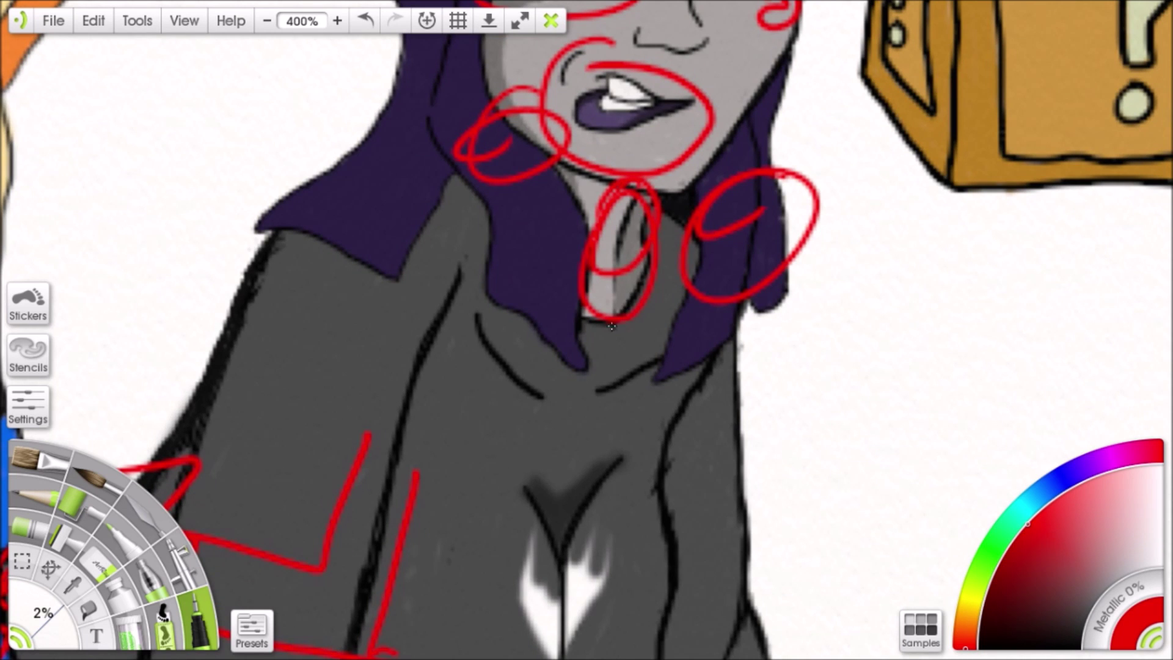
left_click_drag(625, 290, 651, 178)
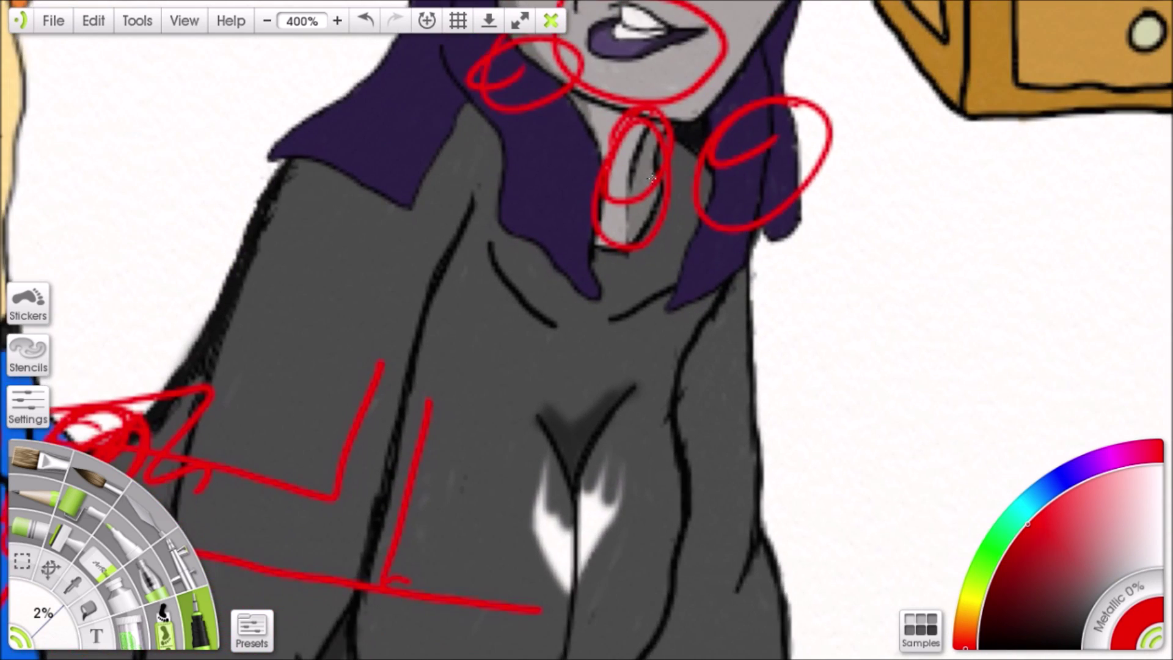
scroll(651, 177, "down", 4)
mouse_move(747, 226)
left_mouse_down()
mouse_move(742, 327)
mouse_move(704, 322)
left_mouse_up()
left_click_drag(721, 255, 675, 216)
mouse_move(665, 158)
left_mouse_down()
mouse_move(684, 295)
mouse_move(573, 208)
mouse_move(702, 261)
mouse_move(647, 356)
mouse_move(611, 191)
mouse_move(709, 257)
mouse_move(605, 307)
mouse_move(562, 259)
mouse_move(712, 242)
left_mouse_up()
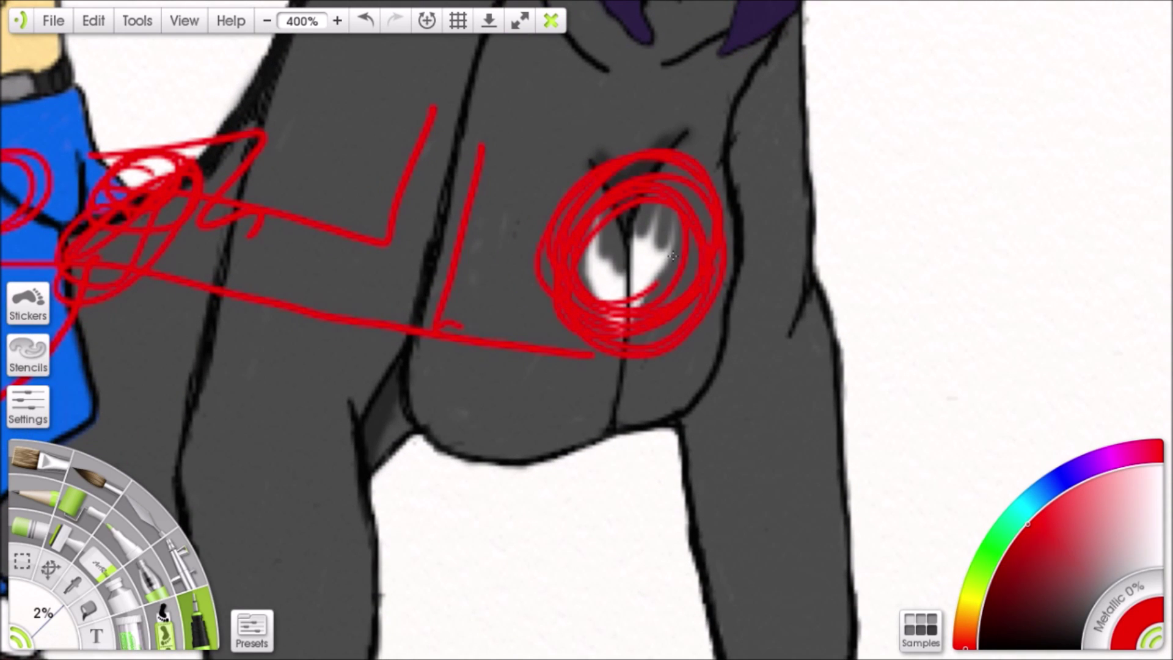
Draw a red handprint outline with spread fingers on the woman's grey hip
mouse_move(510, 352)
left_mouse_down()
mouse_move(757, 253)
mouse_move(625, 303)
mouse_move(767, 262)
left_mouse_up()
mouse_move(510, 183)
left_mouse_down()
mouse_move(591, 321)
mouse_move(585, 444)
left_mouse_up()
mouse_move(566, 251)
left_mouse_down()
mouse_move(505, 286)
mouse_move(548, 314)
left_mouse_up()
left_click_drag(396, 435, 540, 288)
mouse_move(541, 205)
left_mouse_down()
mouse_move(528, 234)
mouse_move(523, 225)
mouse_move(516, 275)
left_mouse_up()
left_click_drag(594, 178, 563, 267)
mouse_move(613, 230)
left_mouse_down()
mouse_move(602, 270)
mouse_move(633, 297)
left_mouse_up()
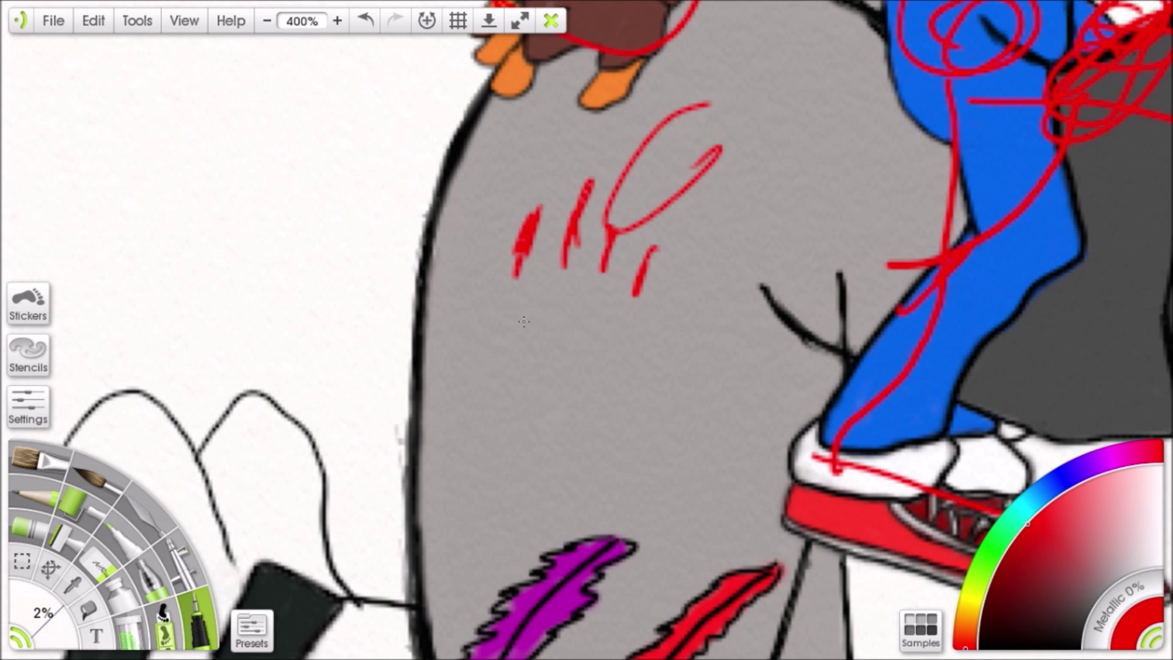
mouse_move(477, 314)
left_mouse_down()
mouse_move(486, 360)
mouse_move(467, 302)
mouse_move(489, 367)
mouse_move(511, 276)
mouse_move(573, 258)
mouse_move(624, 272)
mouse_move(577, 428)
mouse_move(485, 306)
mouse_move(476, 411)
left_mouse_up()
Circle the uncoloured white outlined shape behind the mask character's horns in red
left_click(267, 21)
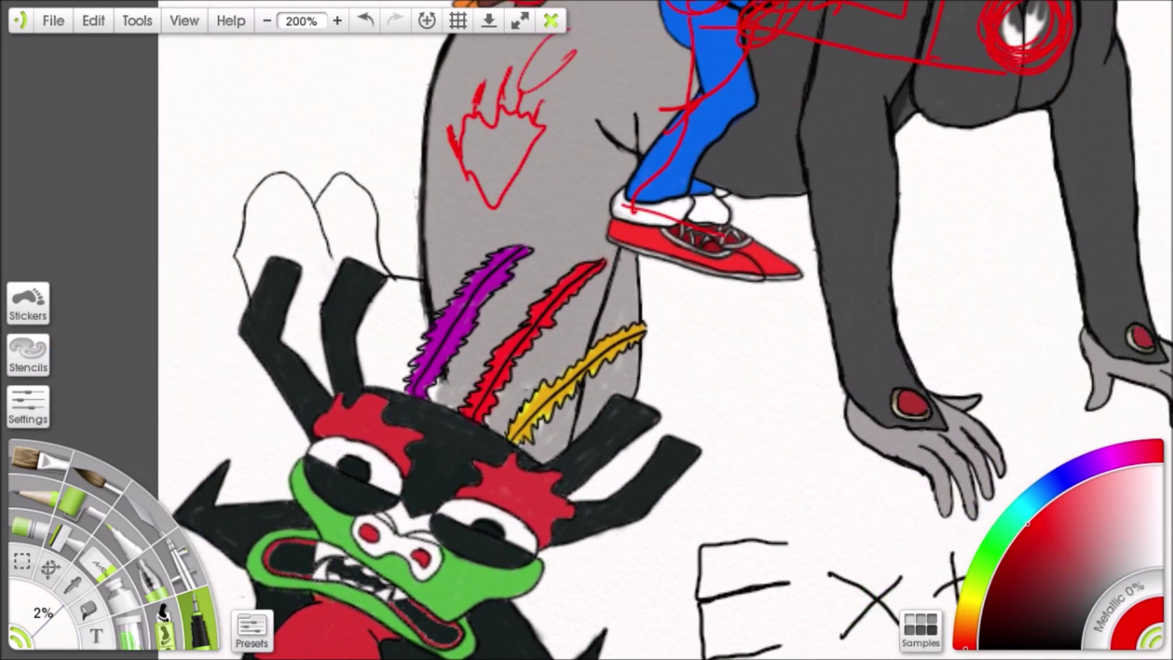
left_click_drag(376, 194, 539, 177)
mouse_move(481, 131)
left_mouse_down()
mouse_move(375, 205)
mouse_move(541, 297)
mouse_move(576, 339)
mouse_move(557, 188)
mouse_move(433, 142)
left_mouse_up()
left_click_drag(483, 206, 476, 299)
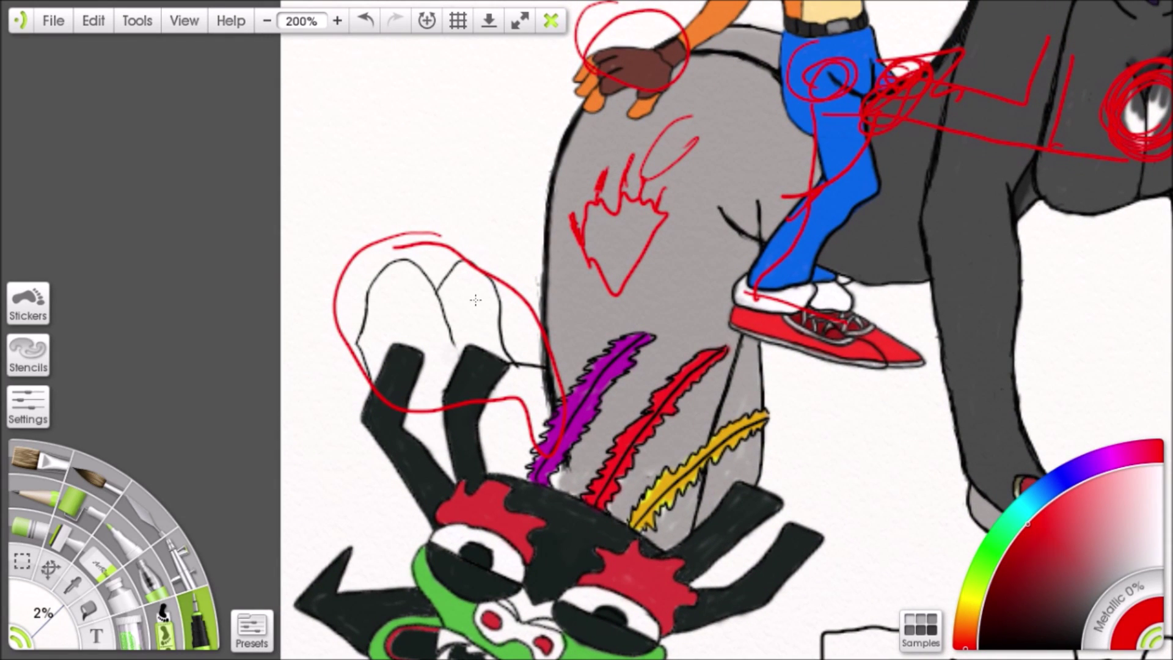
Write "40min" in red in the blank area beside the question-mark crate
left_click_drag(701, 310, 658, 45)
left_click_drag(649, 205, 427, 626)
left_click_drag(580, 51, 427, 301)
mouse_move(600, 294)
left_mouse_down()
mouse_move(770, 269)
mouse_move(347, 212)
left_mouse_up()
mouse_move(860, 239)
left_mouse_down()
mouse_move(629, 254)
mouse_move(547, 292)
mouse_move(567, 301)
left_mouse_up()
mouse_move(848, 176)
left_mouse_down()
mouse_move(867, 243)
mouse_move(779, 298)
left_mouse_up()
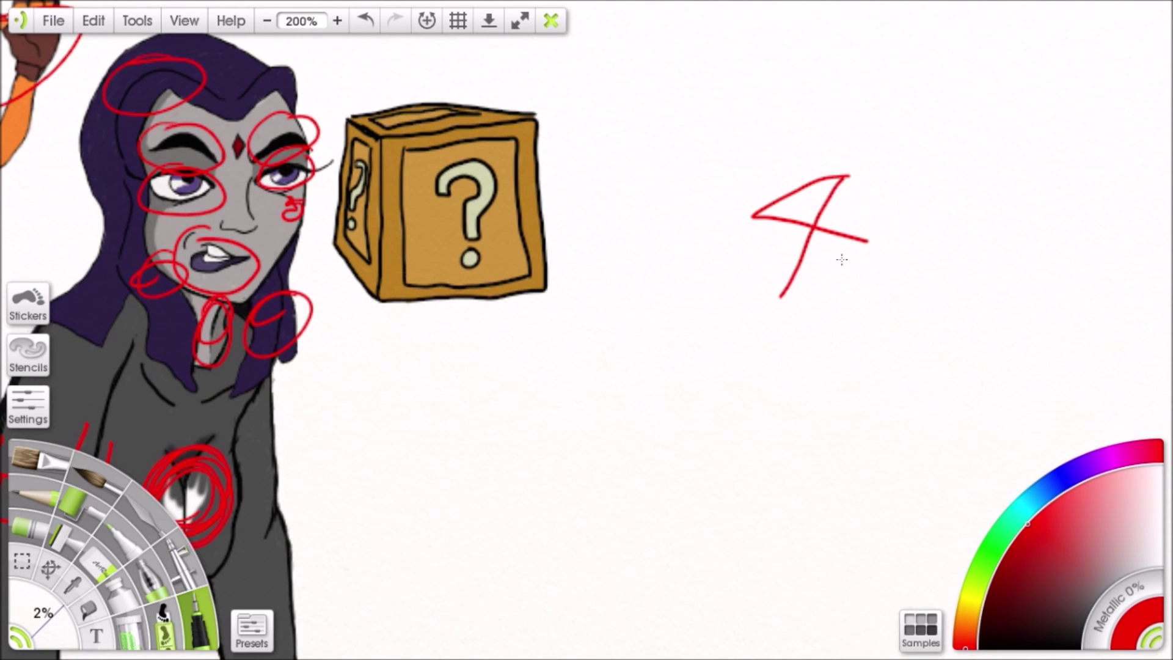
left_click_drag(892, 213, 889, 215)
mouse_move(927, 268)
left_mouse_down()
mouse_move(962, 254)
mouse_move(969, 278)
left_mouse_up()
left_click_drag(987, 227, 973, 296)
left_click_drag(991, 269, 1003, 299)
Write "15min" in red below the 40min note
mouse_move(762, 319)
left_mouse_down()
mouse_move(869, 196)
mouse_move(1139, 144)
left_mouse_up()
left_click_drag(794, 293, 977, 217)
left_click_drag(978, 158, 641, 247)
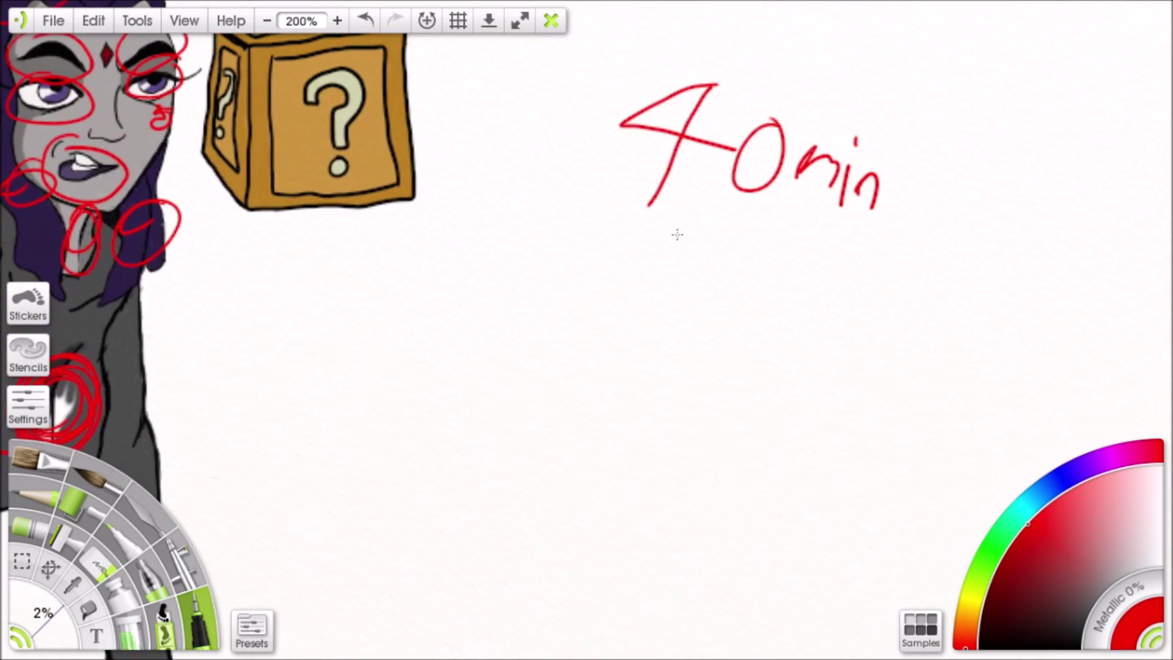
left_click_drag(607, 240, 584, 342)
left_click_drag(662, 252, 632, 335)
left_click_drag(662, 256, 684, 253)
mouse_move(709, 322)
left_mouse_down()
mouse_move(715, 288)
mouse_move(797, 329)
left_mouse_up()
mouse_move(818, 254)
left_mouse_down()
mouse_move(808, 345)
mouse_move(868, 327)
mouse_move(895, 348)
left_mouse_up()
Circle the elbow areas of both of the woman's arms in red
mouse_move(663, 370)
left_mouse_down()
mouse_move(824, 270)
mouse_move(1065, 239)
left_mouse_up()
left_click_drag(617, 370, 757, 210)
mouse_move(471, 213)
left_mouse_down()
mouse_move(406, 324)
mouse_move(422, 317)
left_mouse_up()
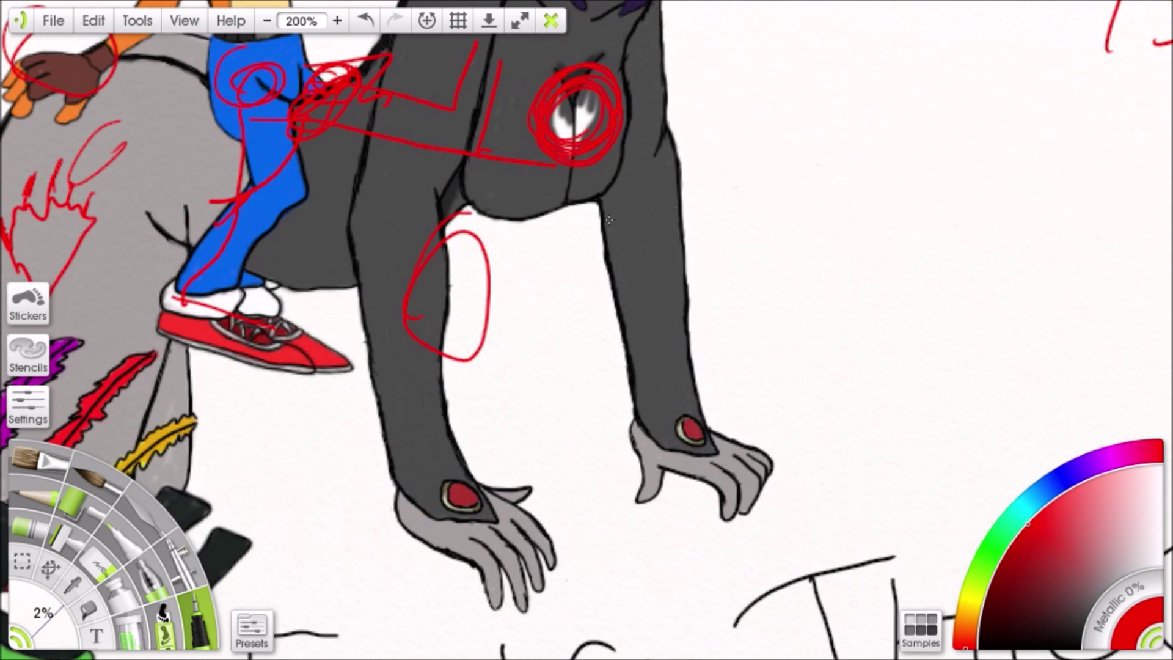
mouse_move(670, 199)
left_mouse_down()
mouse_move(690, 184)
mouse_move(536, 280)
mouse_move(484, 335)
mouse_move(349, 339)
left_mouse_up()
left_click_drag(739, 281, 595, 279)
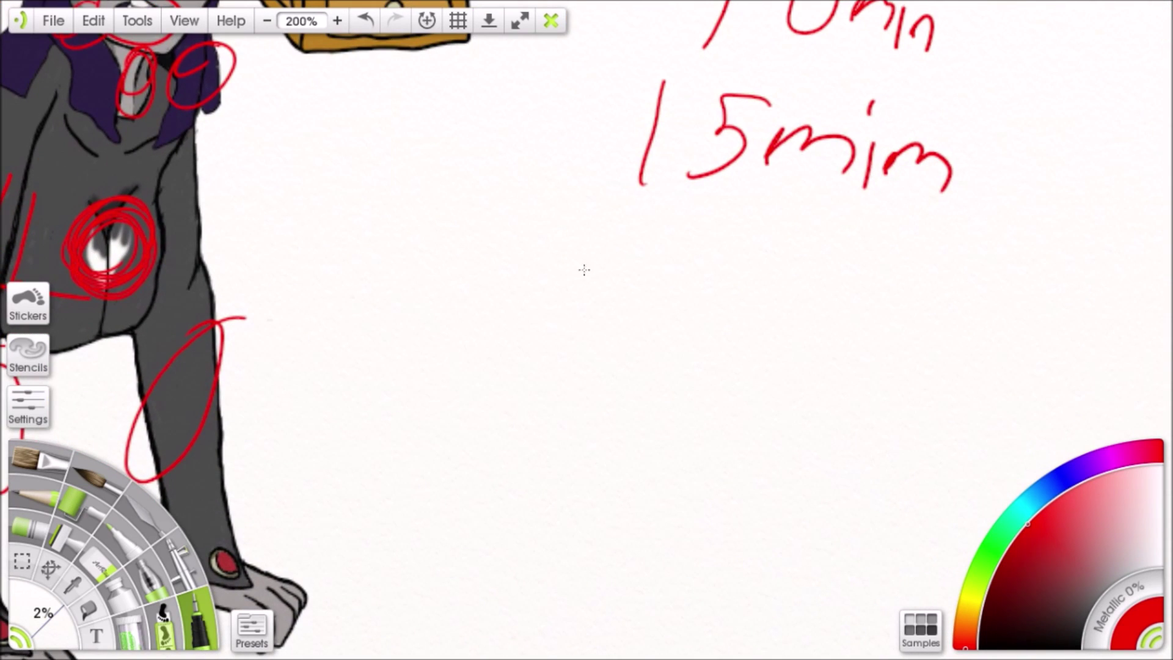
Write "20min" in red below the 15min note
left_click_drag(597, 244, 645, 315)
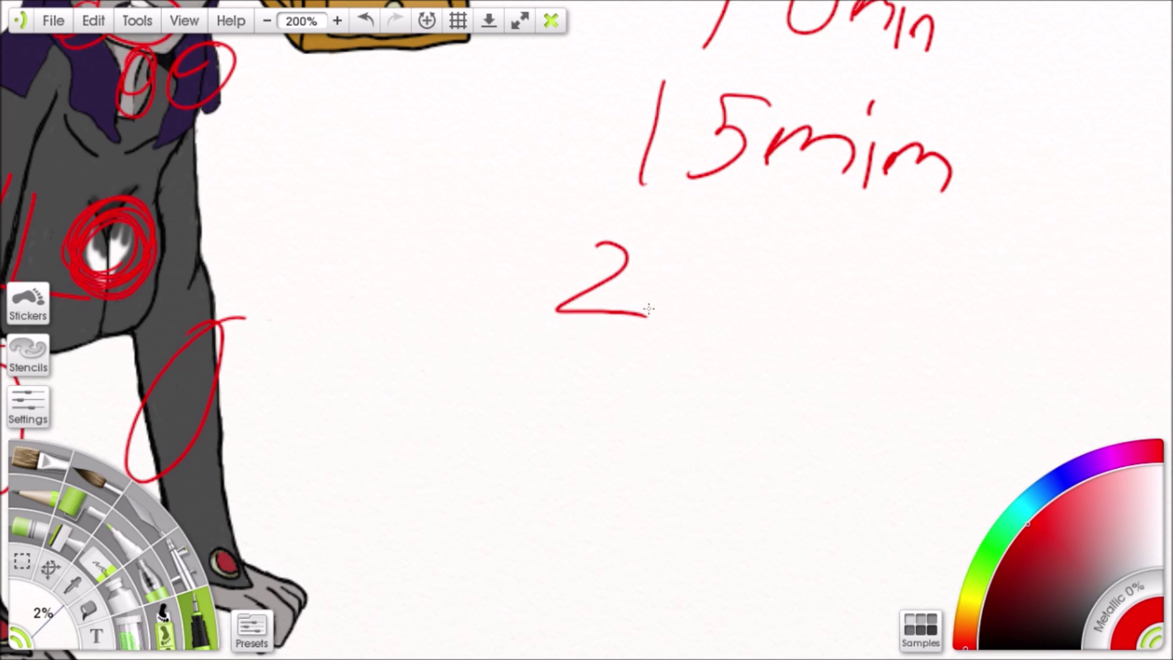
left_click_drag(690, 269, 678, 263)
mouse_move(704, 308)
left_mouse_down()
mouse_move(759, 283)
mouse_move(777, 315)
left_mouse_up()
left_click_drag(813, 260, 793, 334)
left_click_drag(820, 301, 857, 333)
Add a dash after each of the three time notes and write "15" beside them in red
mouse_move(945, 241)
left_mouse_down()
mouse_move(755, 397)
mouse_move(668, 379)
mouse_move(767, 370)
left_mouse_up()
left_click_drag(728, 317, 821, 290)
left_click_drag(700, 191, 808, 196)
left_click_drag(895, 229, 795, 256)
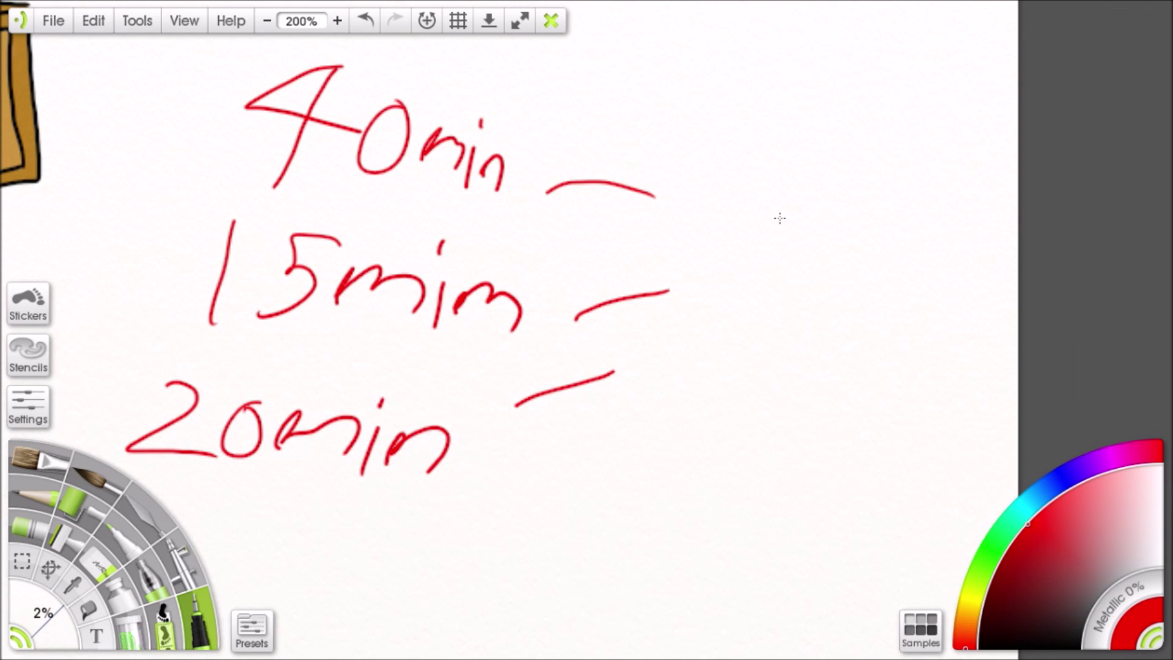
left_click_drag(776, 199, 724, 310)
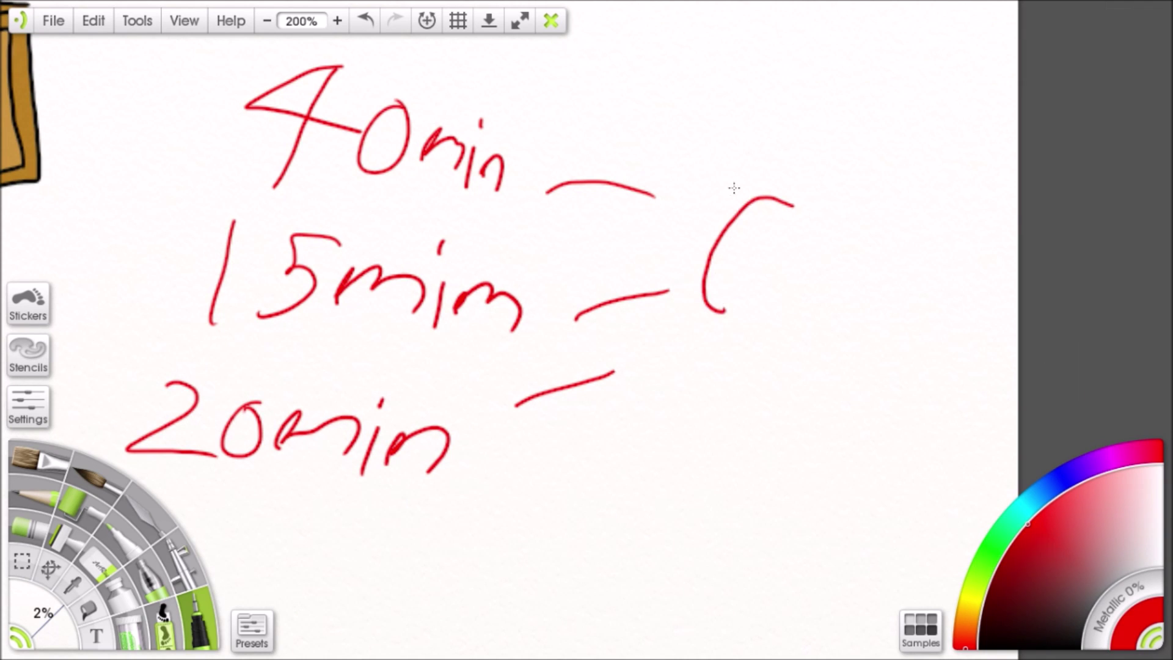
mouse_move(722, 175)
left_mouse_down()
mouse_move(687, 273)
mouse_move(687, 315)
mouse_move(724, 327)
left_mouse_up()
left_click_drag(855, 198, 800, 314)
mouse_move(910, 234)
left_mouse_down()
mouse_move(868, 231)
mouse_move(827, 312)
left_mouse_up()
Circle both of the woman's hands in red
mouse_move(761, 168)
left_mouse_down()
mouse_move(711, 269)
mouse_move(727, 272)
mouse_move(805, 188)
mouse_move(931, 126)
left_mouse_up()
left_click_drag(459, 348, 716, 296)
left_click_drag(884, 287, 690, 239)
mouse_move(707, 307)
left_mouse_down()
mouse_move(686, 248)
mouse_move(711, 275)
mouse_move(590, 277)
left_mouse_up()
mouse_move(889, 248)
left_mouse_down()
mouse_move(931, 311)
mouse_move(828, 231)
left_mouse_up()
Sketch corrected red contours over the woman's near and far arms
left_click_drag(703, 183, 695, 369)
mouse_move(577, 90)
left_mouse_down()
mouse_move(647, 129)
mouse_move(672, 228)
left_mouse_up()
mouse_move(649, 116)
left_mouse_down()
mouse_move(583, 492)
mouse_move(662, 369)
mouse_move(666, 121)
left_mouse_up()
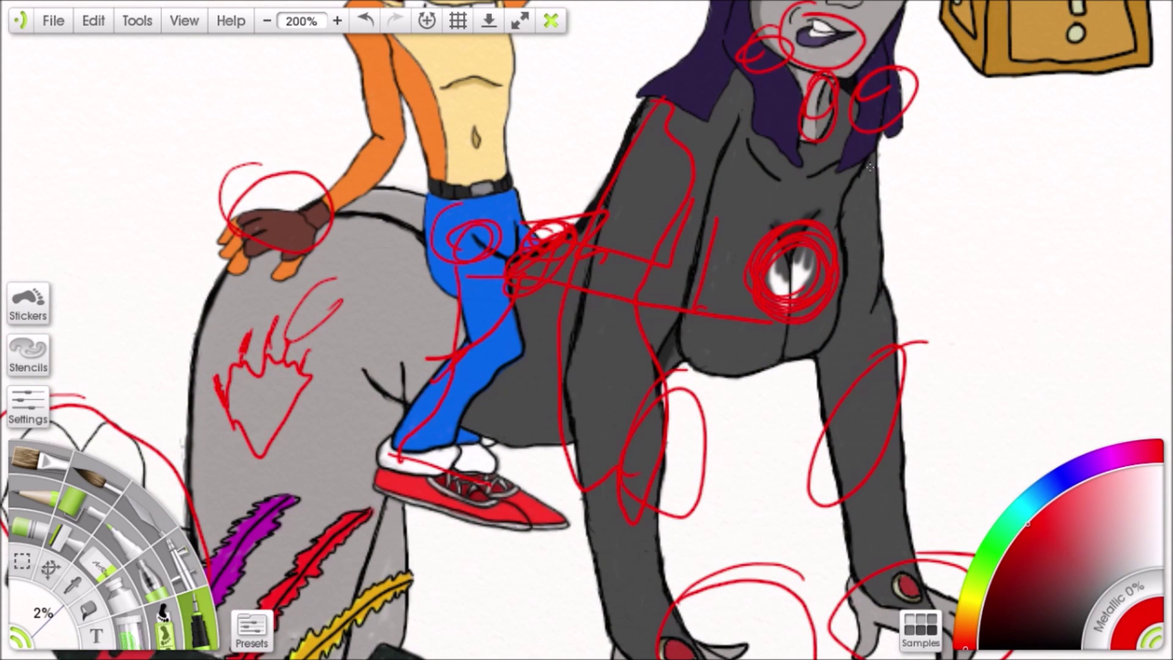
left_click_drag(842, 334, 881, 197)
mouse_move(805, 263)
left_mouse_down()
mouse_move(757, 432)
mouse_move(849, 342)
left_mouse_up()
Erase the red marks over the characters and the time notes beside the crate
scroll(849, 342, "down", 6)
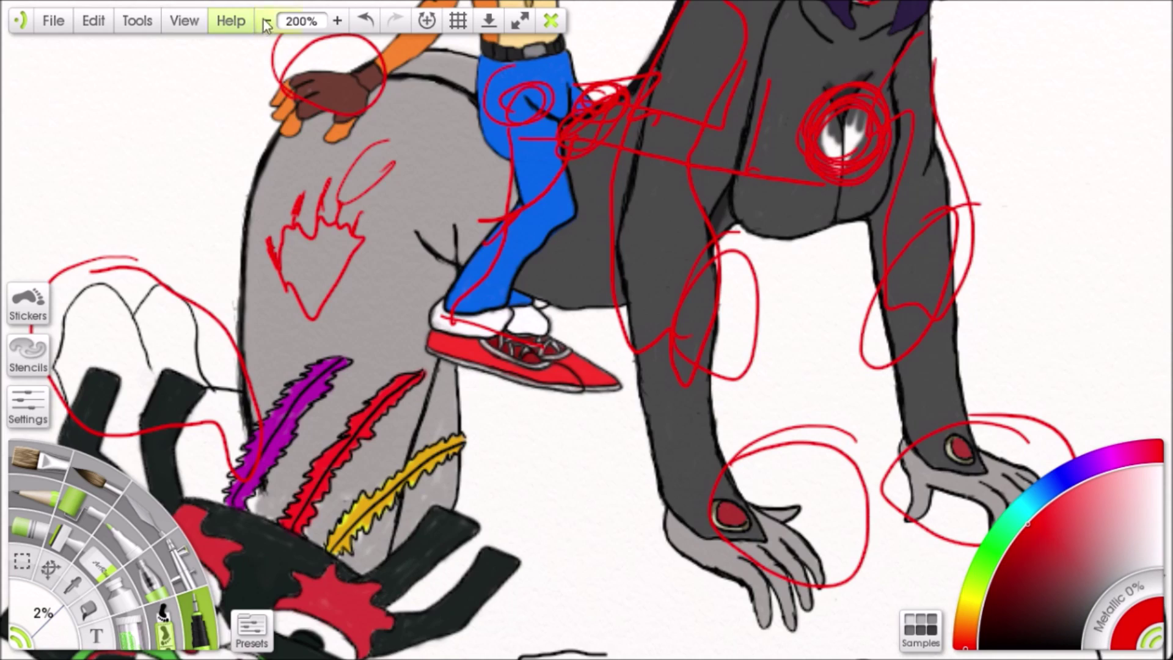
left_click(267, 21)
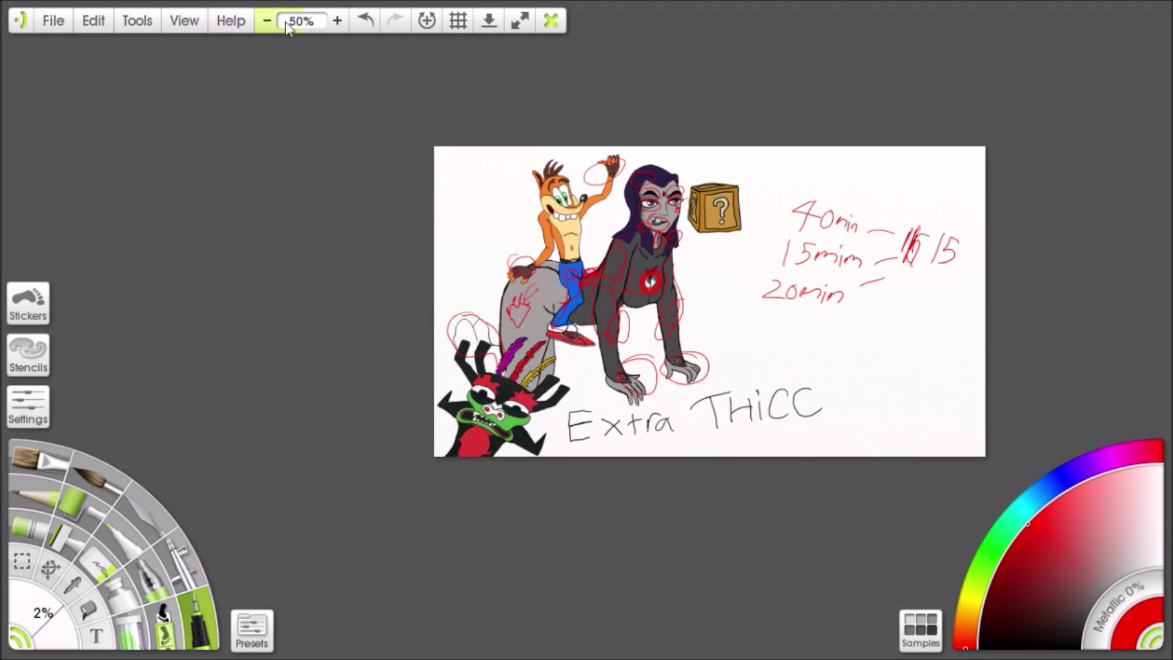
left_click(338, 21)
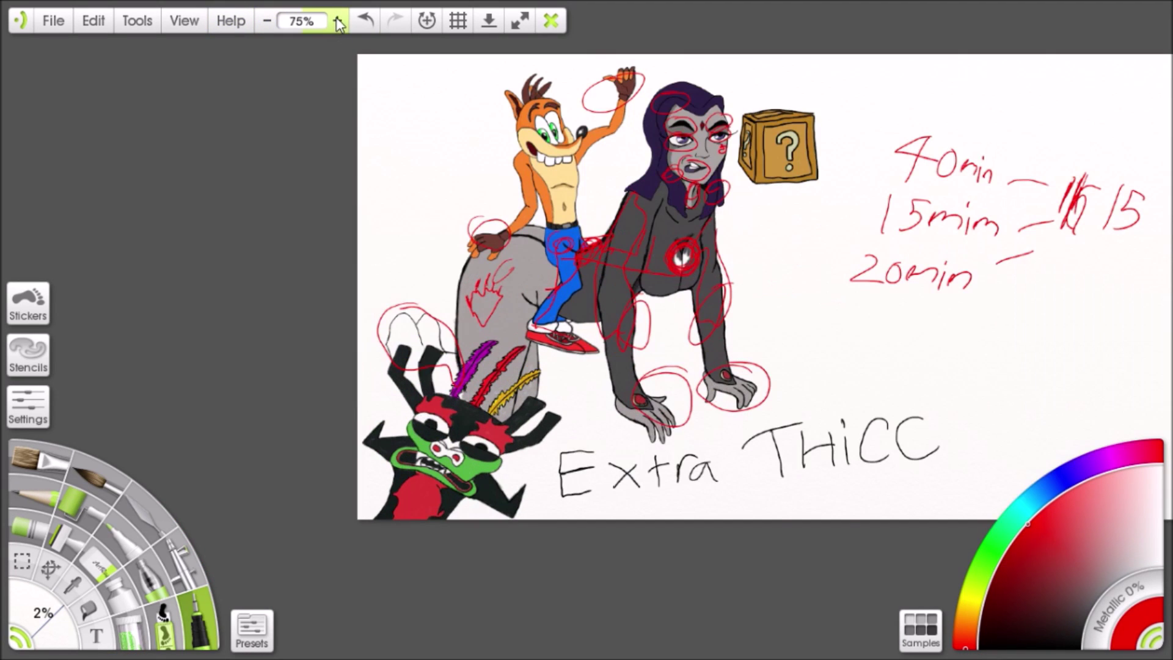
left_click(95, 573)
mouse_move(494, 328)
left_mouse_down()
mouse_move(354, 360)
mouse_move(401, 372)
mouse_move(480, 238)
mouse_move(431, 275)
left_mouse_up()
mouse_move(666, 81)
left_mouse_down()
mouse_move(618, 71)
mouse_move(592, 110)
mouse_move(588, 145)
mouse_move(479, 180)
mouse_move(523, 247)
mouse_move(527, 313)
mouse_move(731, 222)
mouse_move(686, 222)
mouse_move(624, 344)
mouse_move(635, 391)
mouse_move(745, 415)
mouse_move(672, 400)
mouse_move(801, 331)
mouse_move(529, 352)
mouse_move(639, 352)
mouse_move(704, 379)
left_mouse_up()
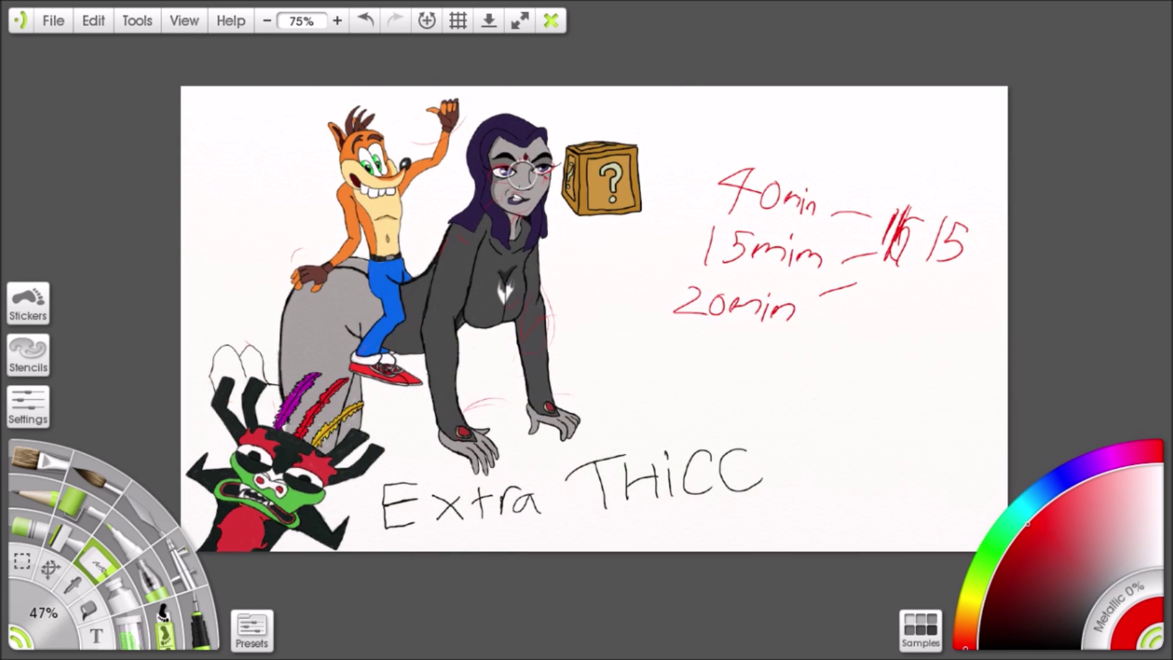
mouse_move(709, 194)
left_mouse_down()
mouse_move(814, 187)
mouse_move(846, 126)
mouse_move(781, 224)
mouse_move(594, 370)
mouse_move(700, 251)
mouse_move(893, 191)
mouse_move(741, 288)
mouse_move(685, 348)
mouse_move(715, 354)
mouse_move(922, 254)
mouse_move(891, 292)
mouse_move(937, 228)
mouse_move(715, 191)
mouse_move(707, 207)
mouse_move(781, 181)
mouse_move(722, 171)
mouse_move(748, 161)
left_mouse_up()
left_click_drag(638, 193, 743, 123)
Clean up the remaining red traces on the woman's face and upper body at 300% zoom
left_click(336, 25)
left_click(336, 25)
left_click(336, 25)
left_click_drag(496, 78, 399, 349)
mouse_move(482, 165)
left_mouse_down()
mouse_move(447, 356)
mouse_move(416, 331)
mouse_move(437, 277)
left_mouse_up()
mouse_move(663, 245)
left_mouse_down()
mouse_move(610, 466)
mouse_move(684, 476)
mouse_move(605, 398)
mouse_move(592, 304)
mouse_move(465, 170)
mouse_move(206, 177)
left_mouse_up()
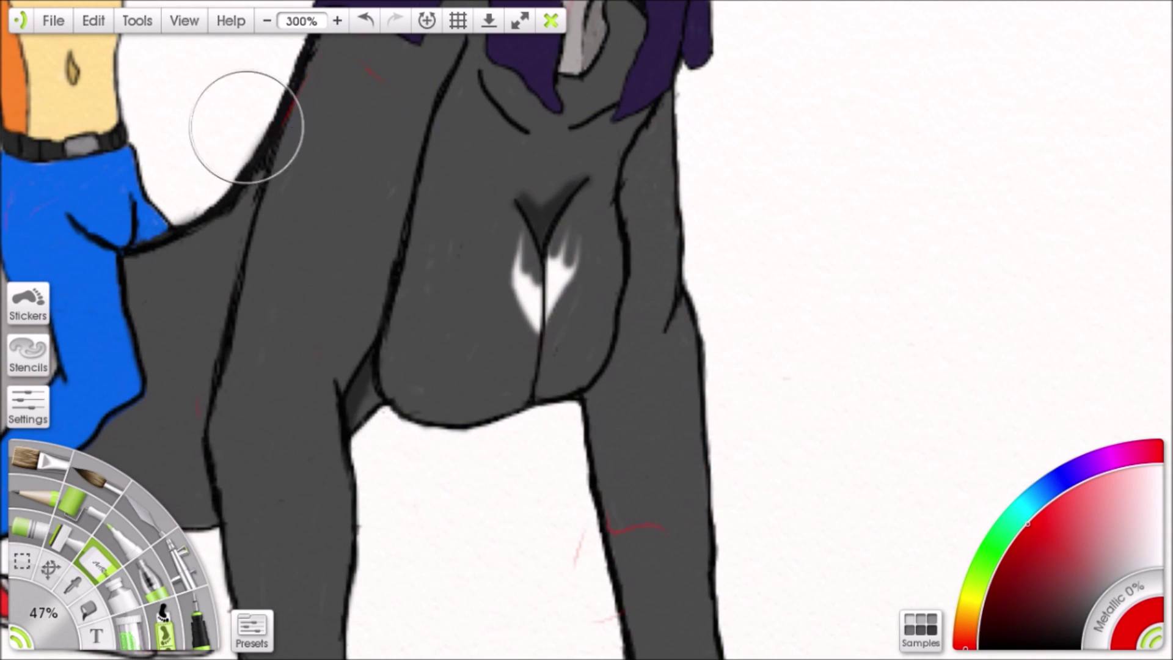
left_click_drag(538, 103, 310, 397)
left_click_drag(408, 315, 371, 460)
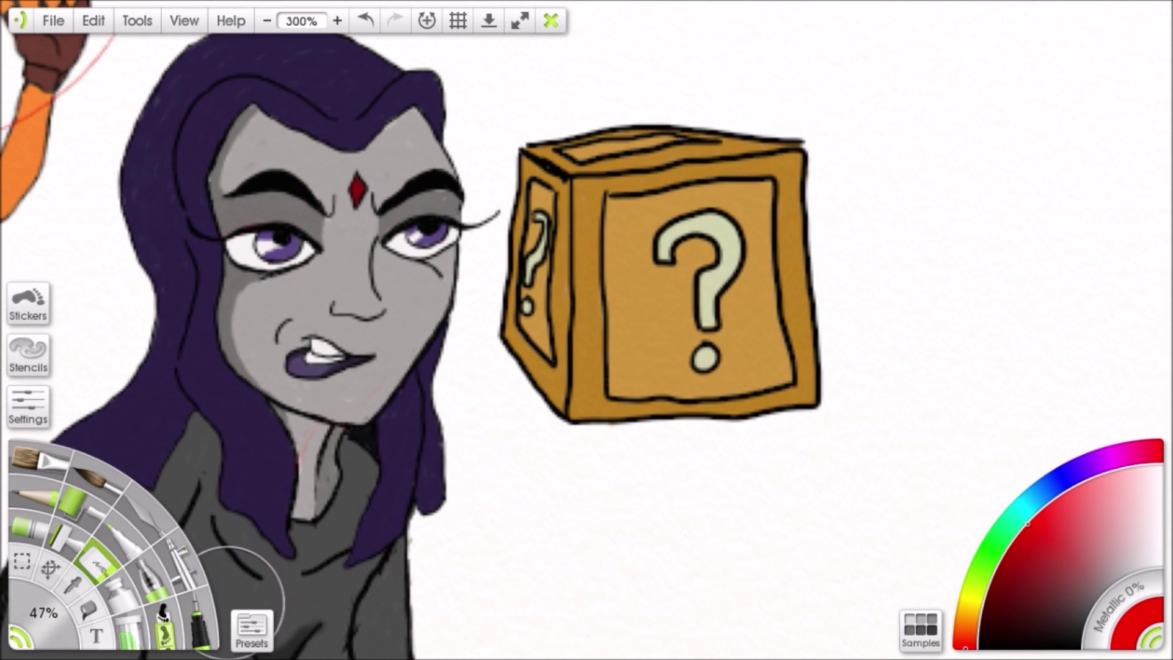
Draw a red arrow toward the woman's face with a wavy line above and below it, beside the crate
left_click(206, 610)
mouse_move(509, 241)
left_mouse_down()
mouse_move(444, 269)
mouse_move(481, 263)
mouse_move(469, 251)
mouse_move(502, 284)
left_mouse_up()
mouse_move(456, 164)
left_mouse_down()
mouse_move(569, 91)
mouse_move(590, 100)
left_mouse_up()
mouse_move(466, 316)
left_mouse_down()
mouse_move(518, 406)
mouse_move(571, 377)
left_mouse_up()
Draw three long red arrows around the crate pointing toward the woman
left_click_drag(571, 378, 493, 222)
mouse_move(675, 323)
left_mouse_down()
mouse_move(513, 357)
mouse_move(624, 386)
left_mouse_up()
left_click_drag(550, 359, 774, 339)
left_click_drag(777, 220, 603, 369)
mouse_move(724, 211)
left_mouse_down()
mouse_move(604, 261)
mouse_move(752, 294)
left_mouse_up()
left_click_drag(629, 265, 899, 232)
mouse_move(665, 92)
left_mouse_down()
mouse_move(653, 95)
mouse_move(741, 140)
left_mouse_up()
mouse_move(596, 118)
left_mouse_down()
mouse_move(669, 97)
mouse_move(925, 69)
left_mouse_up()
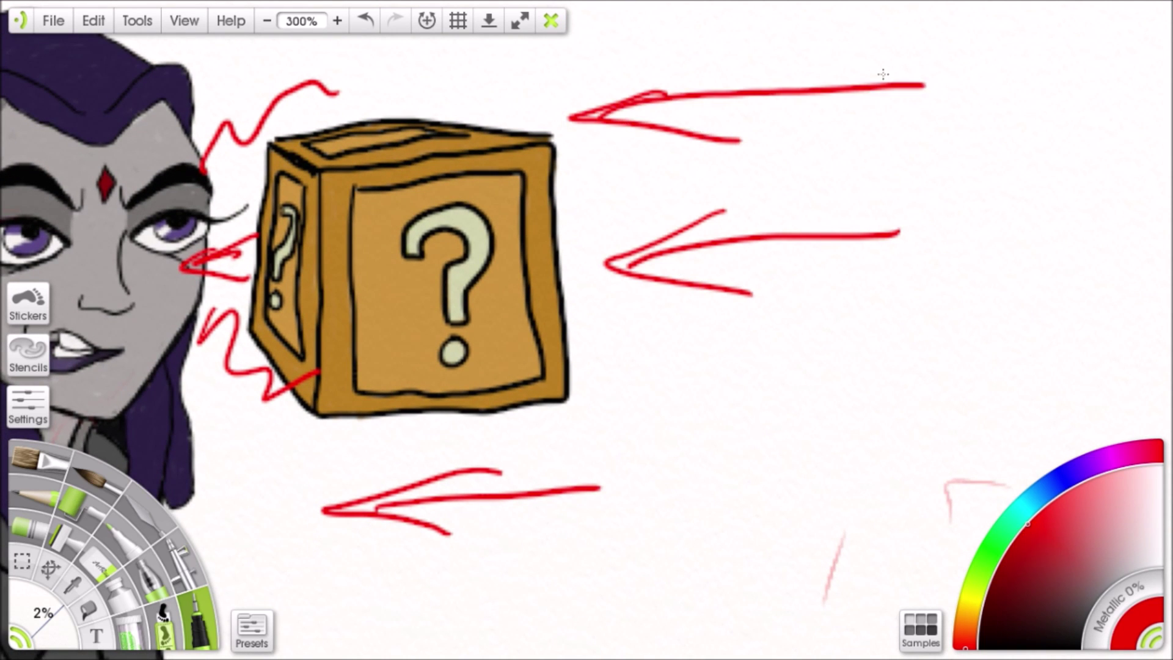
Erase the red arrows and wavy lines around the crate
scroll(925, 69, "left", 5)
scroll(925, 69, "down", 1)
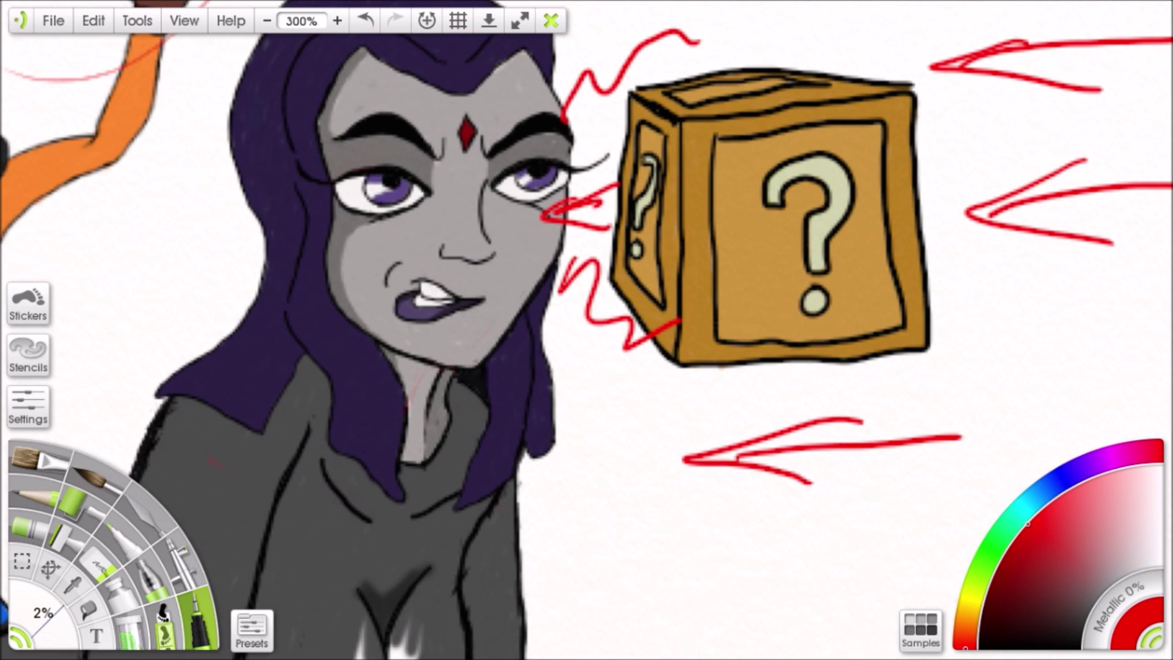
left_click_drag(822, 149, 741, 147)
left_click(79, 588)
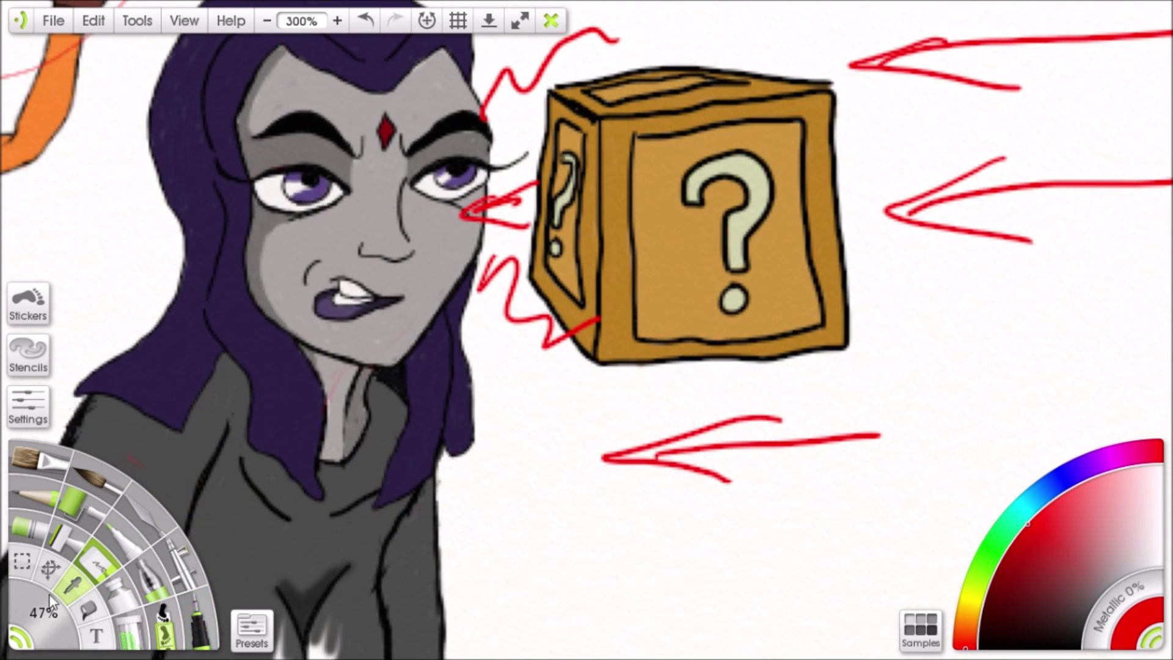
mouse_move(525, 153)
left_mouse_down()
mouse_move(397, 226)
mouse_move(409, 263)
mouse_move(516, 336)
mouse_move(537, 318)
left_mouse_up()
mouse_move(641, 250)
left_mouse_down()
mouse_move(858, 230)
mouse_move(597, 432)
mouse_move(863, 411)
mouse_move(849, 349)
mouse_move(543, 454)
left_mouse_up()
mouse_move(916, 293)
left_mouse_down()
mouse_move(888, 272)
mouse_move(916, 270)
mouse_move(584, 331)
mouse_move(701, 220)
mouse_move(940, 124)
mouse_move(463, 243)
mouse_move(739, 160)
mouse_move(700, 174)
left_mouse_up()
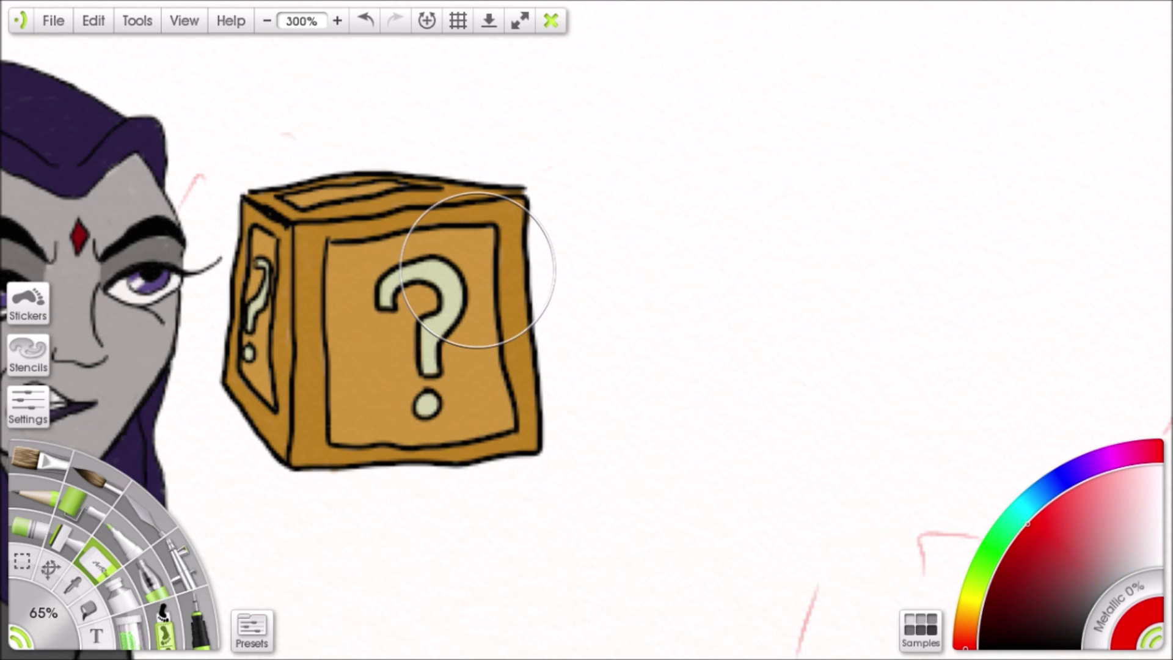
left_click_drag(210, 410, 302, 314)
Draw an open-topped red box shape and a thick scribbled vertical line next to the crate
left_click(188, 582)
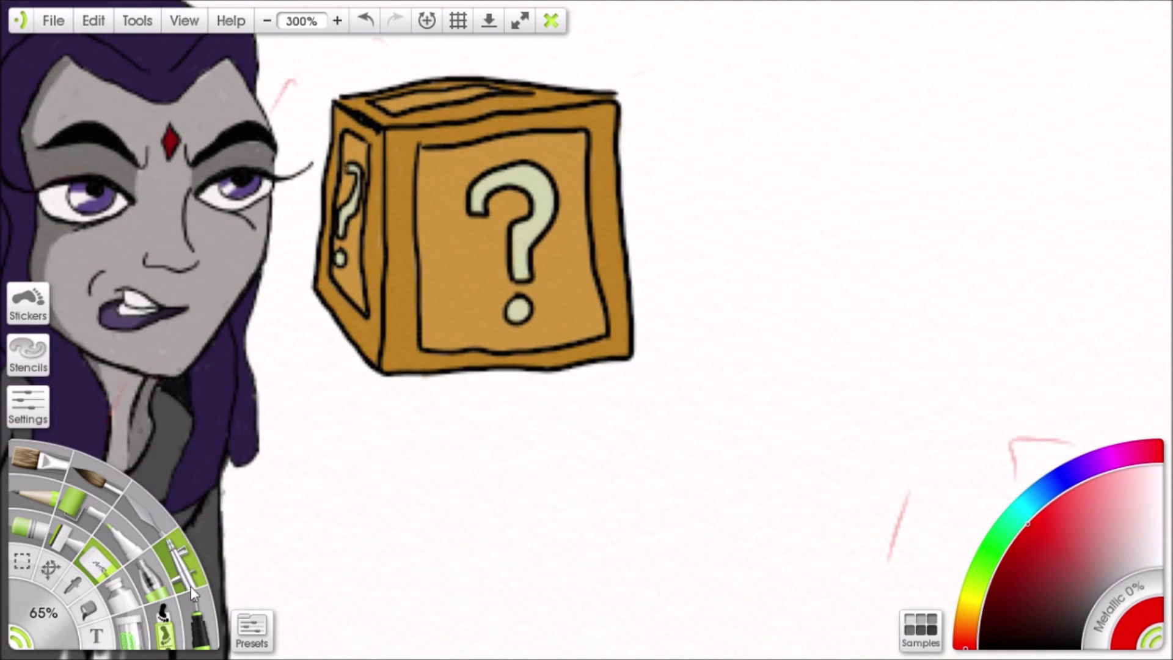
left_click(201, 620)
left_click_drag(630, 198, 548, 240)
mouse_move(622, 142)
left_mouse_down()
mouse_move(595, 400)
mouse_move(637, 408)
mouse_move(693, 328)
mouse_move(721, 115)
left_mouse_up()
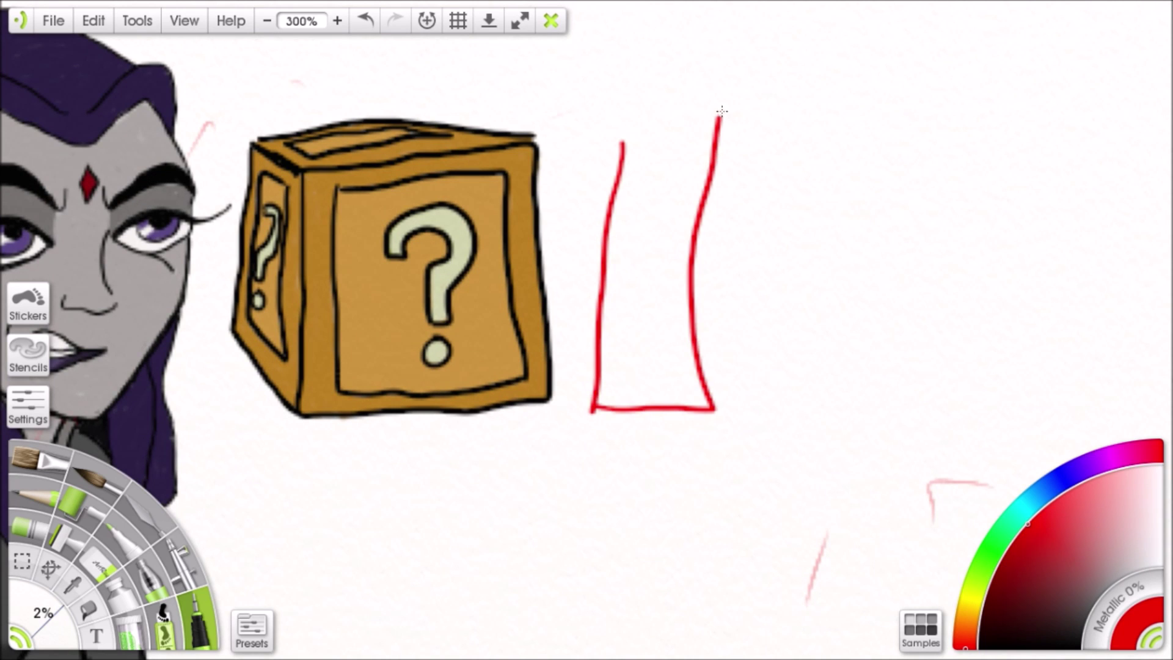
mouse_move(818, 199)
left_mouse_down()
mouse_move(808, 410)
mouse_move(827, 172)
left_mouse_up()
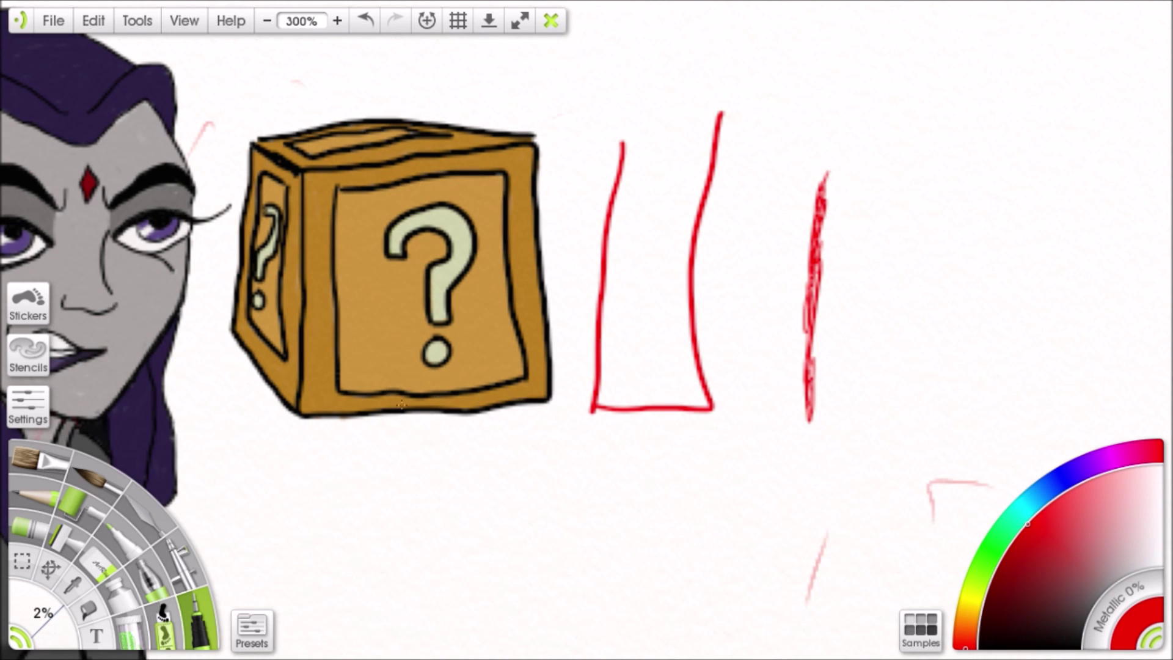
Look over the drawing from the crate down to the woman's arms and hands
left_click_drag(304, 397, 944, 266)
left_click_drag(550, 477, 687, 204)
left_click_drag(687, 464, 520, 218)
left_click_drag(480, 363, 576, 164)
left_click_drag(297, 423, 482, 268)
left_click_drag(344, 324, 519, 285)
left_click_drag(581, 256, 233, 450)
left_click_drag(757, 121, 543, 201)
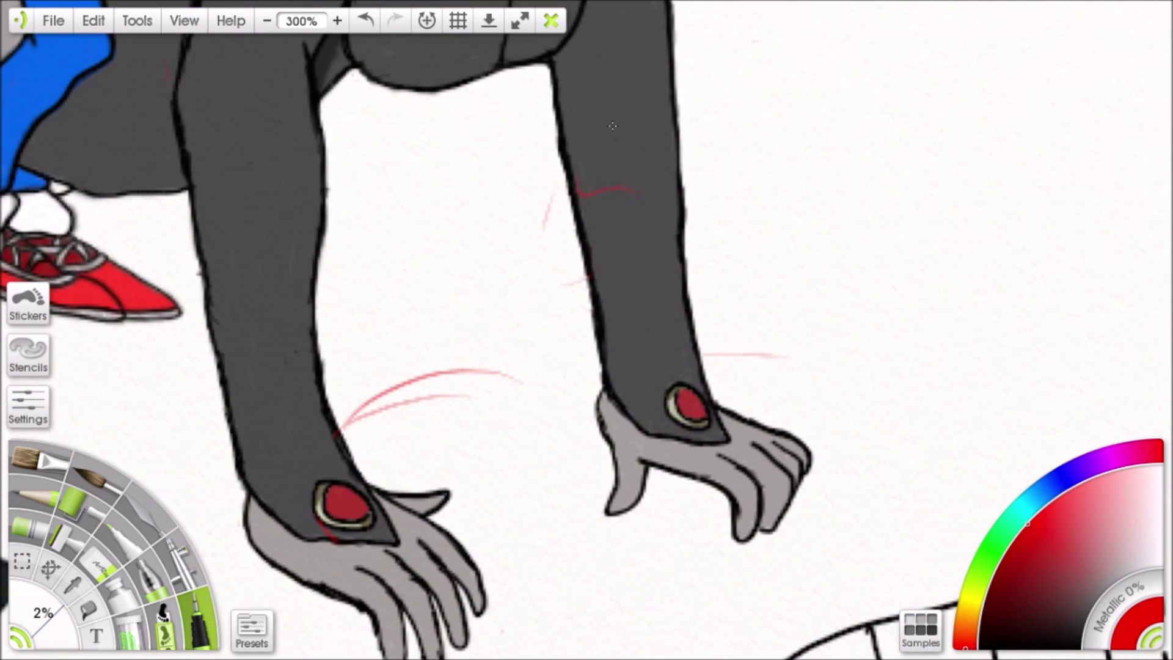
Erase leftover red traces around the woman's forearms
left_click_drag(569, 171, 614, 153)
left_click_drag(611, 213, 559, 332)
left_click(97, 568)
mouse_move(654, 254)
left_mouse_down()
mouse_move(518, 313)
mouse_move(498, 288)
left_mouse_up()
scroll(123, 599, "down", 10)
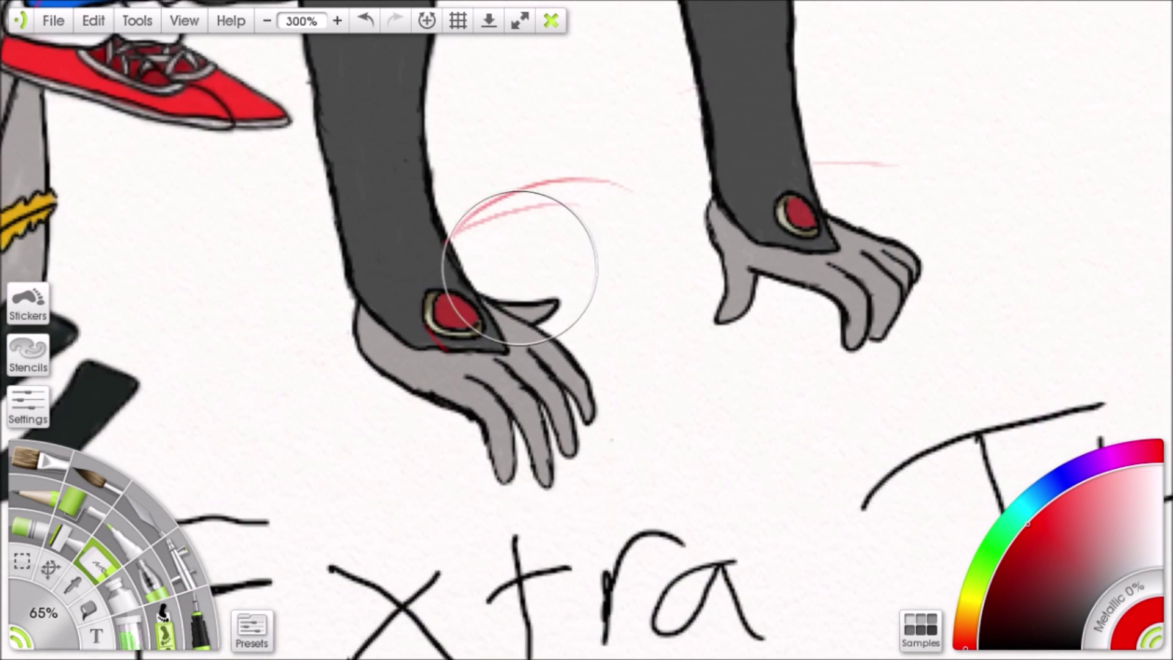
Underline the handwritten title "Extra THiCC" in red
left_click(201, 623)
left_click_drag(260, 425, 910, 353)
scroll(564, 380, "right", 10)
left_click_drag(537, 400, 917, 329)
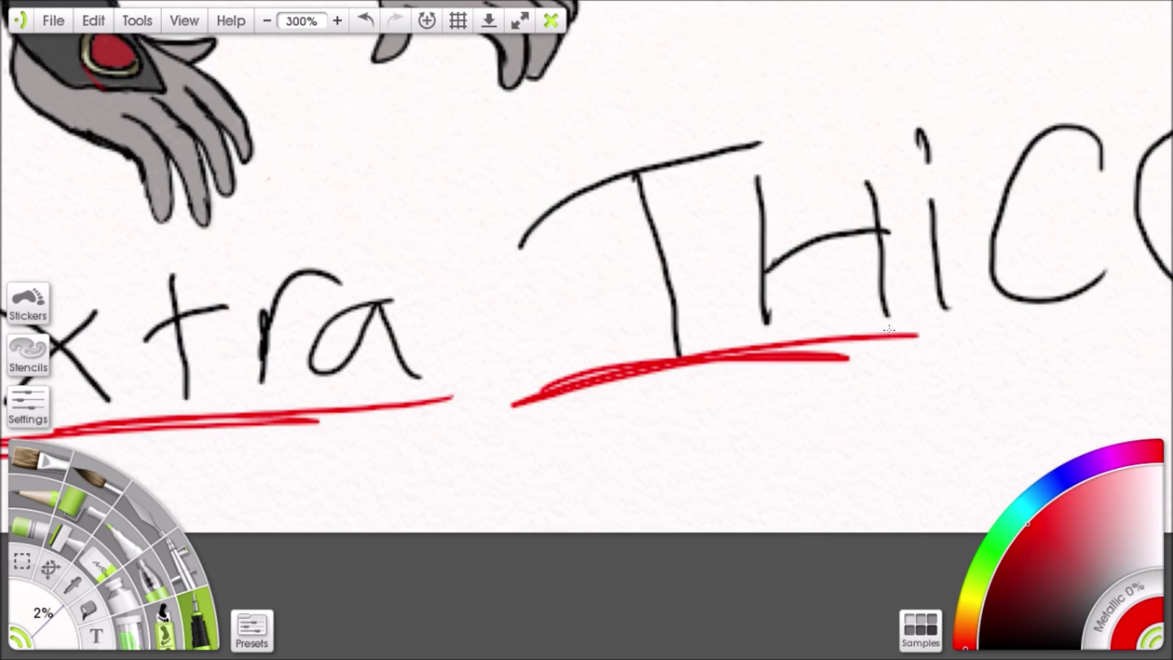
scroll(733, 367, "right", 10)
left_click_drag(519, 397, 849, 351)
Circle the purple, red and yellow feathers on top of the green-faced mask in red
scroll(849, 351, "left", 15)
scroll(667, 307, "left", 20)
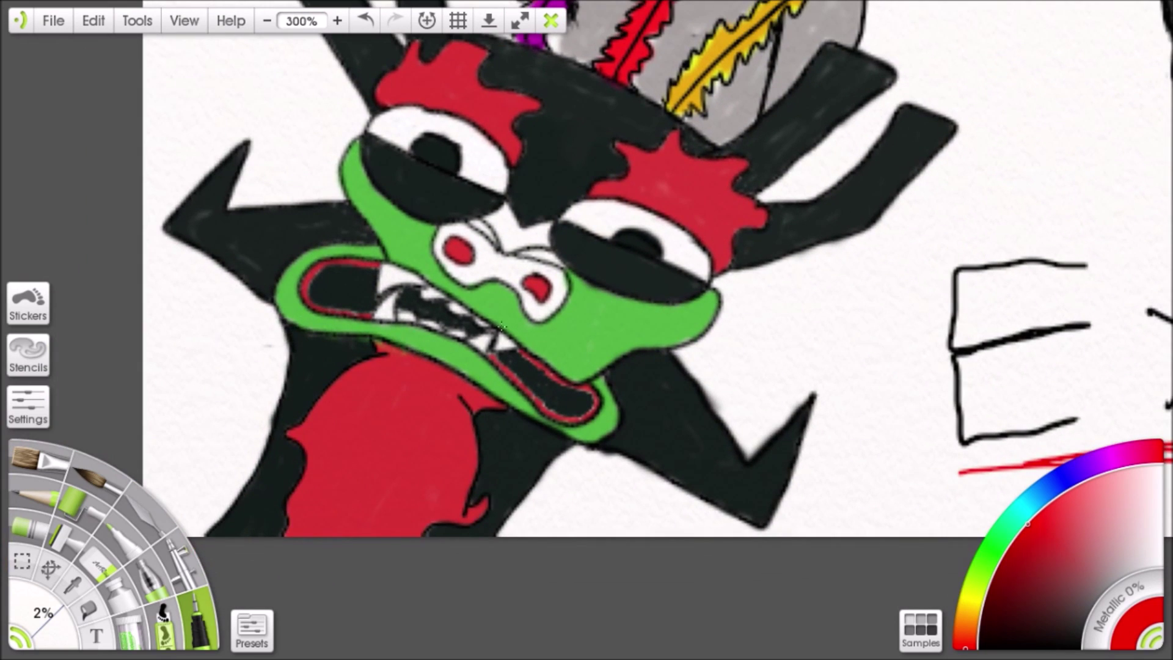
left_click_drag(501, 327, 554, 345)
left_click(267, 21)
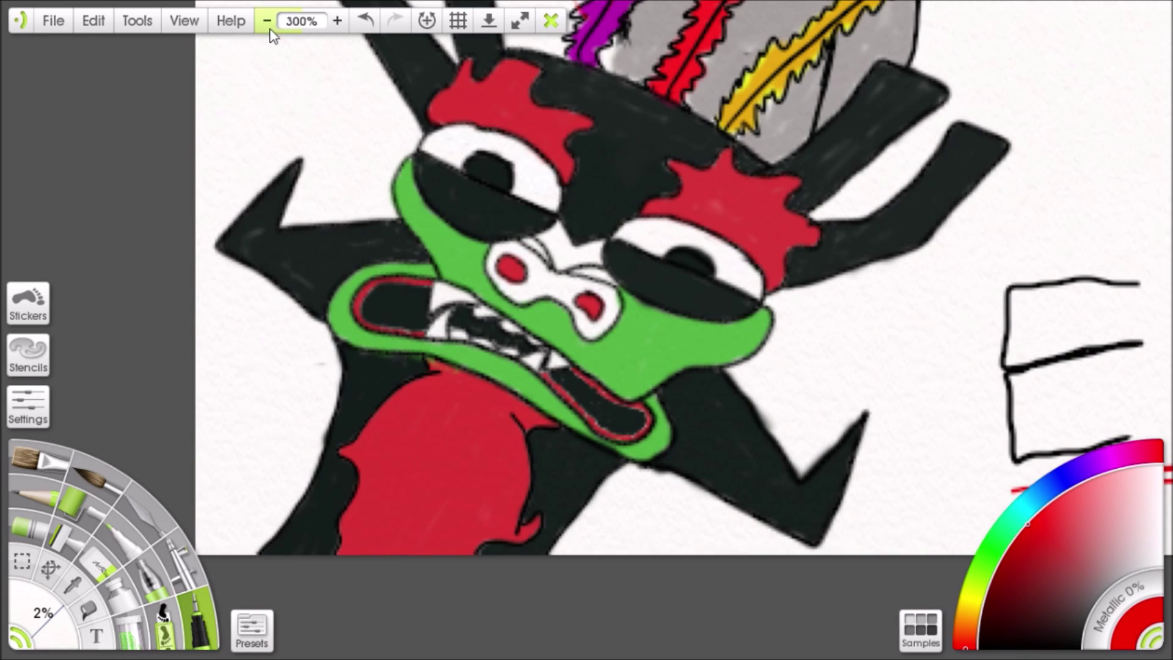
left_click(336, 21)
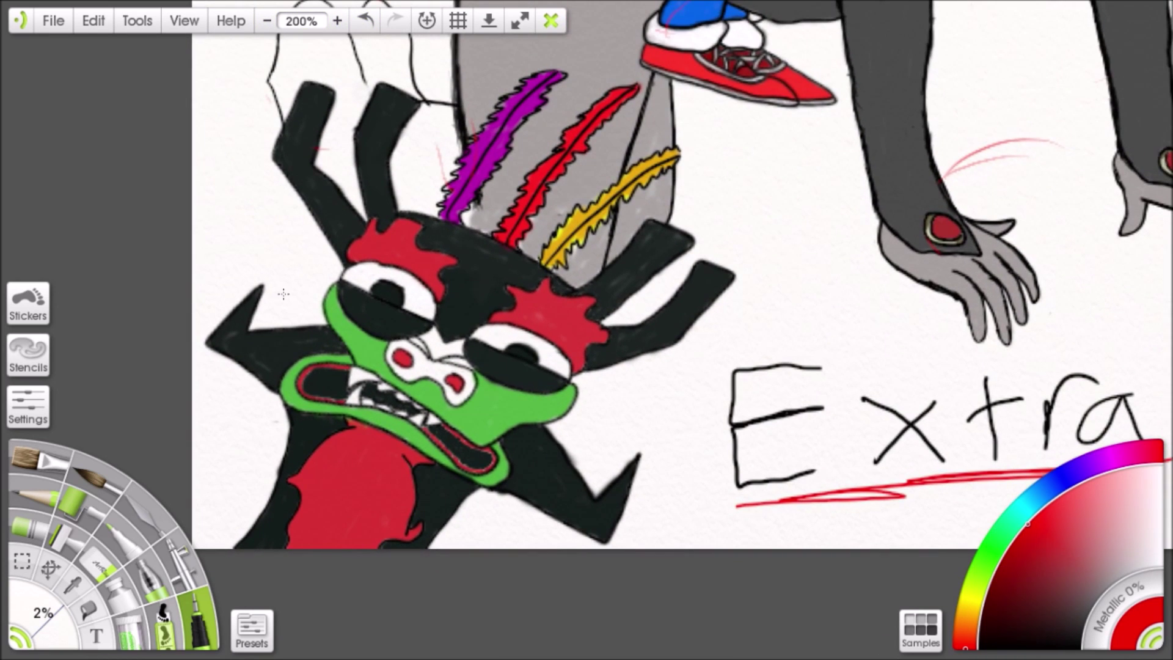
left_click_drag(749, 120, 691, 193)
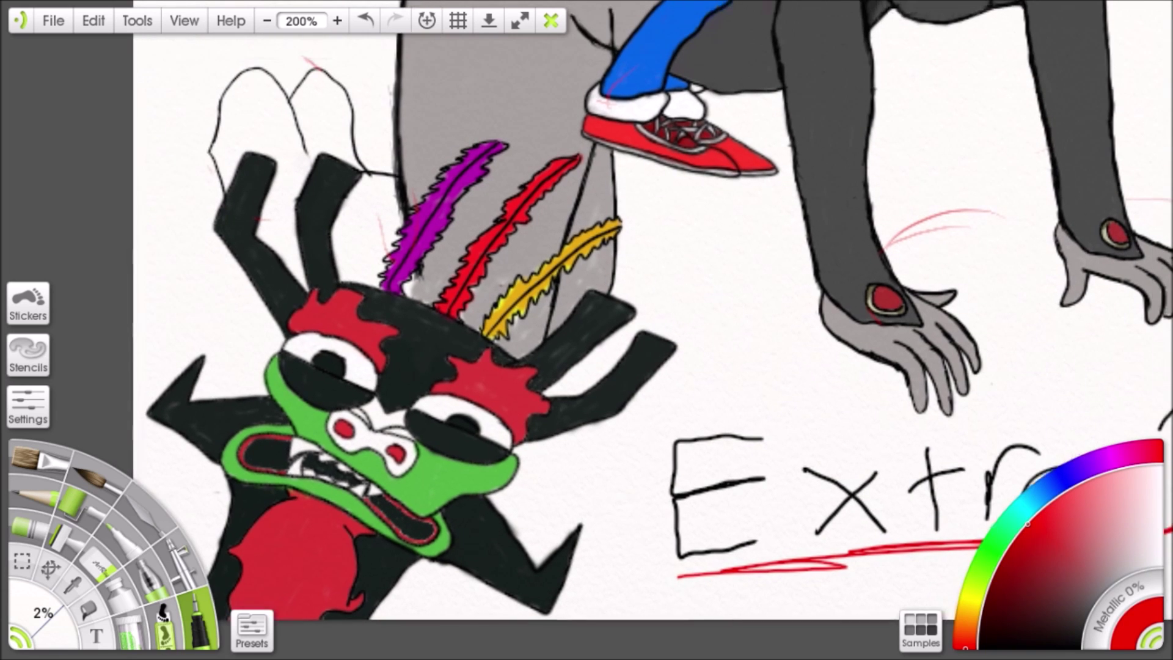
mouse_move(716, 116)
left_mouse_down()
mouse_move(658, 269)
mouse_move(656, 198)
mouse_move(761, 141)
mouse_move(795, 109)
left_mouse_up()
mouse_move(663, 100)
left_mouse_down()
mouse_move(568, 214)
mouse_move(644, 103)
left_mouse_up()
left_click_drag(587, 69, 559, 105)
mouse_move(840, 111)
left_mouse_down()
mouse_move(434, 170)
mouse_move(263, 225)
left_mouse_up()
Sketch a curved red feather shaft with short barb strokes on both sides in the blank area above "THiCC"
scroll(782, 193, "right", 6)
scroll(783, 194, "up", 2)
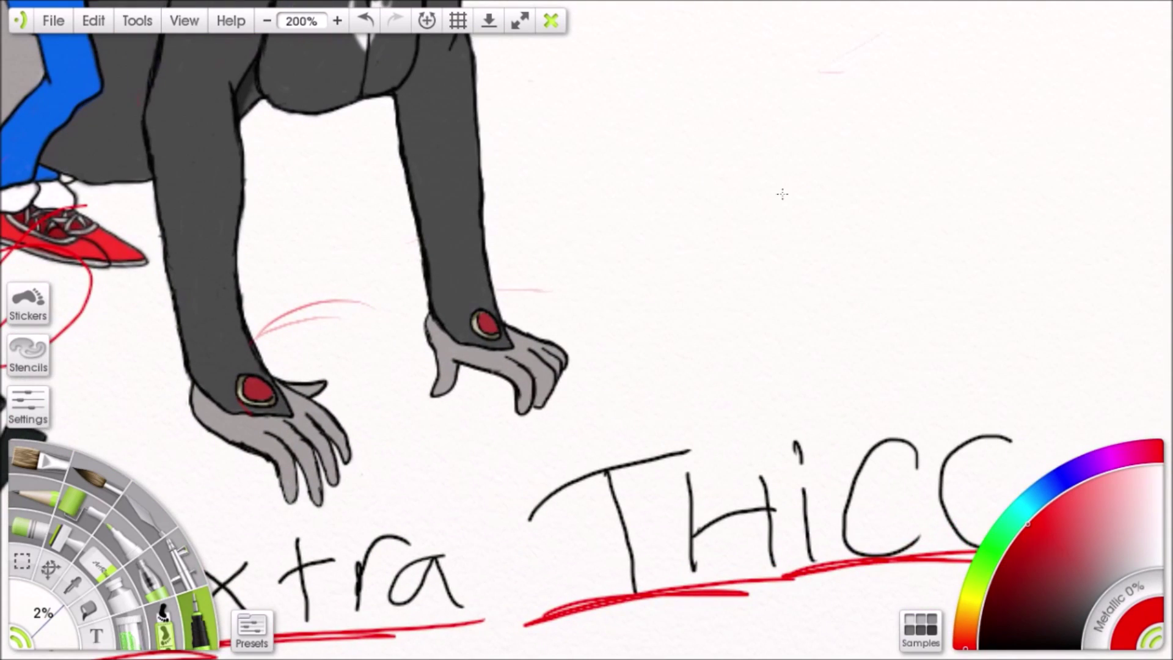
mouse_move(685, 282)
left_mouse_down()
mouse_move(735, 202)
mouse_move(896, 133)
left_mouse_up()
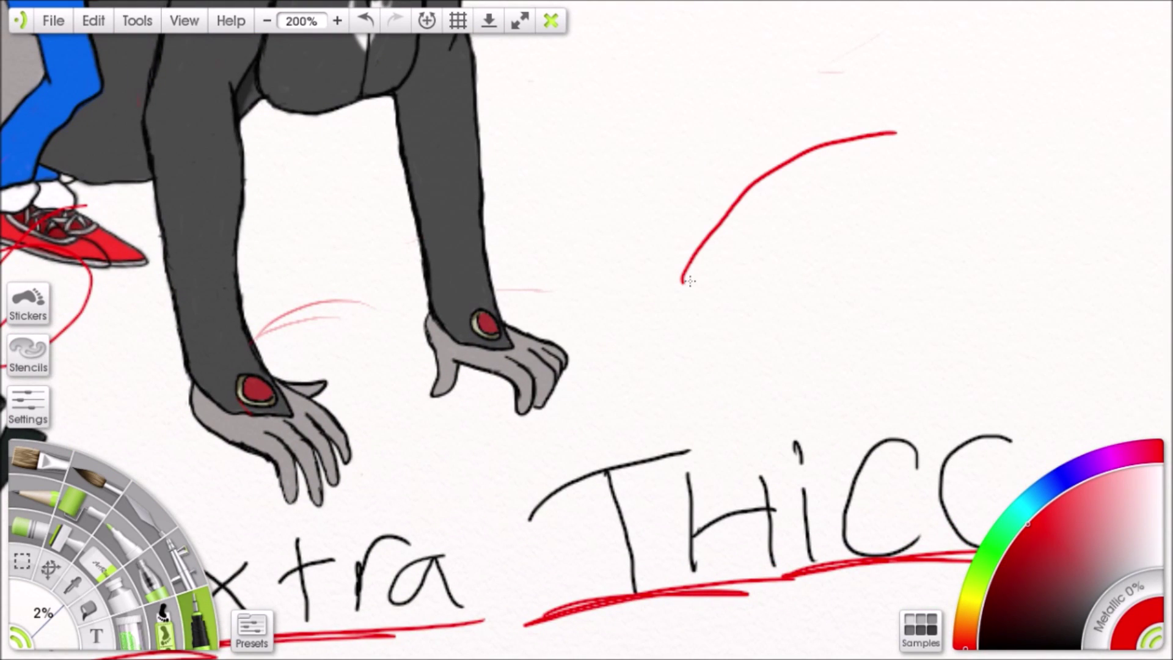
mouse_move(685, 285)
left_mouse_down()
mouse_move(741, 275)
mouse_move(784, 228)
left_mouse_up()
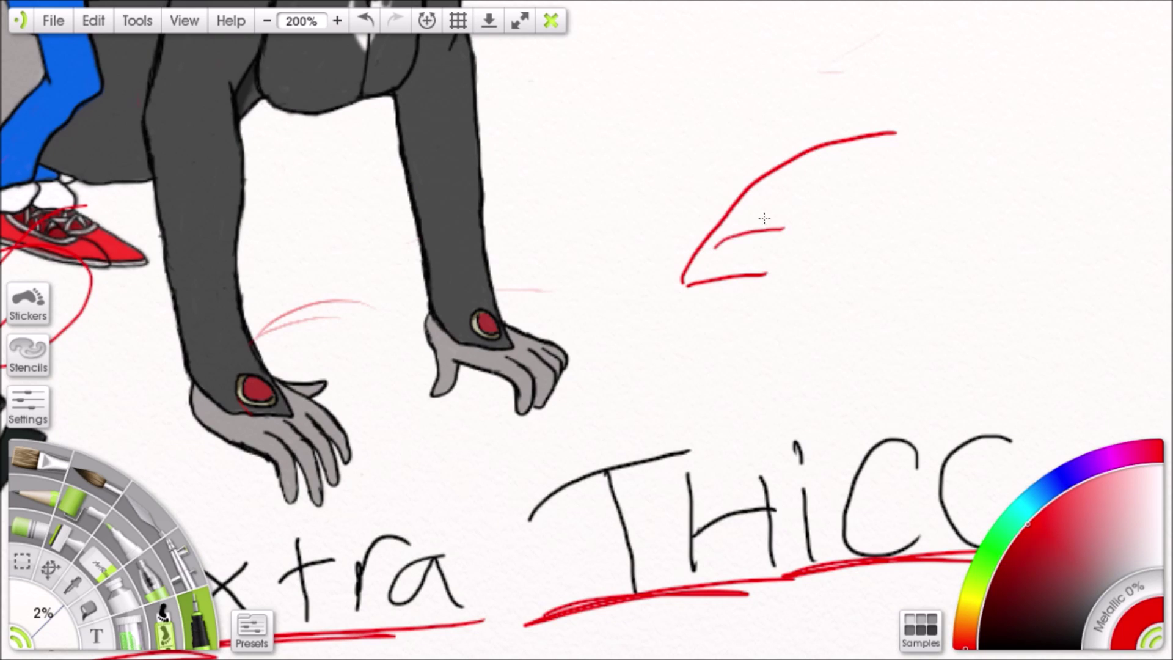
left_click_drag(792, 182, 883, 151)
left_click_drag(653, 229, 672, 263)
left_click_drag(689, 195, 699, 222)
left_click_drag(725, 159, 731, 185)
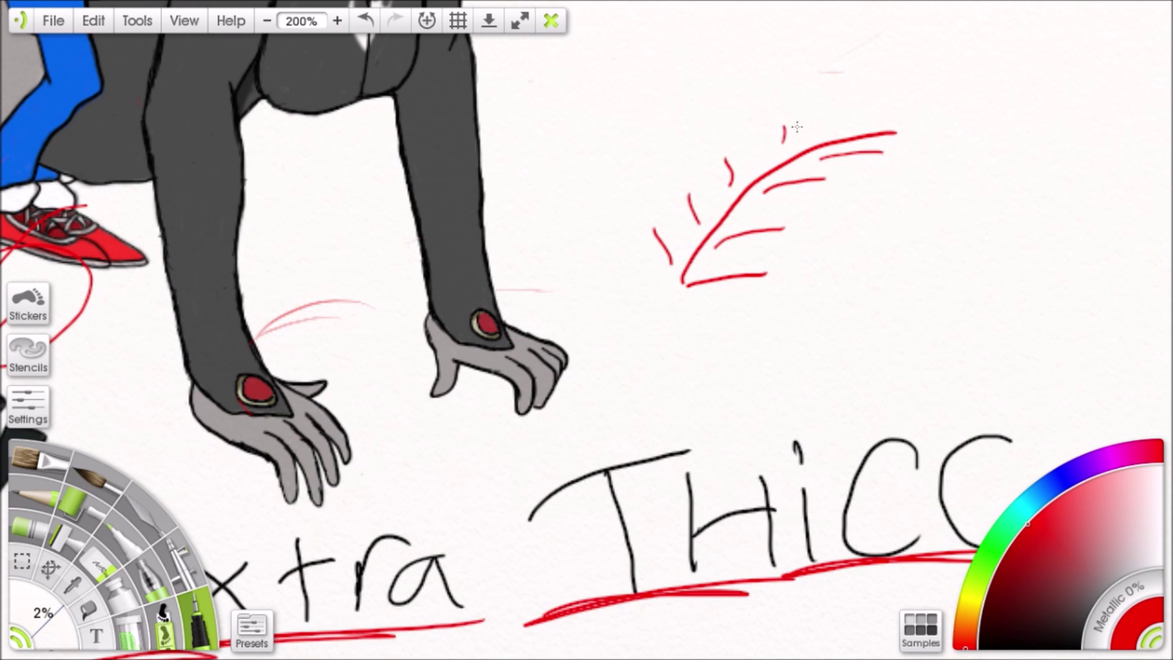
Outline the red feather sketch with a jagged edge running along both sides from its base to the tip
mouse_move(646, 250)
left_mouse_down()
mouse_move(685, 183)
mouse_move(719, 173)
mouse_move(782, 121)
mouse_move(865, 110)
mouse_move(906, 120)
left_mouse_up()
mouse_move(763, 286)
left_mouse_down()
mouse_move(819, 205)
mouse_move(929, 135)
mouse_move(891, 118)
left_mouse_up()
left_click_drag(857, 205, 616, 334)
left_click_drag(554, 402, 667, 265)
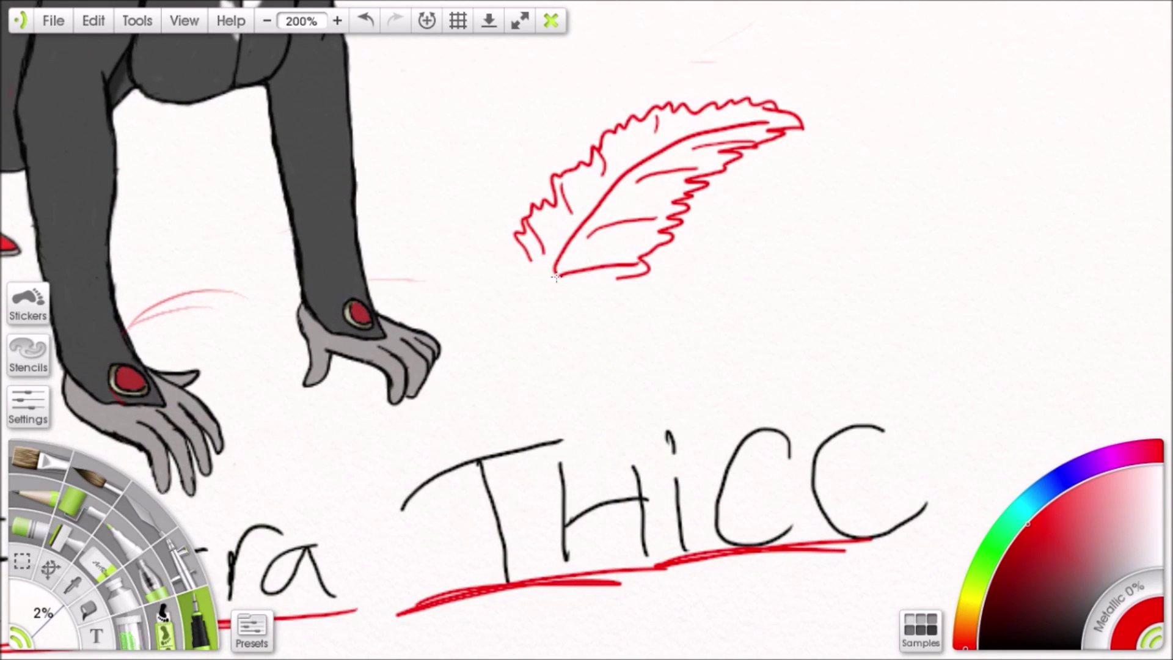
mouse_move(539, 290)
left_mouse_down()
mouse_move(577, 367)
mouse_move(659, 333)
mouse_move(601, 353)
mouse_move(554, 338)
mouse_move(565, 267)
mouse_move(633, 259)
left_mouse_up()
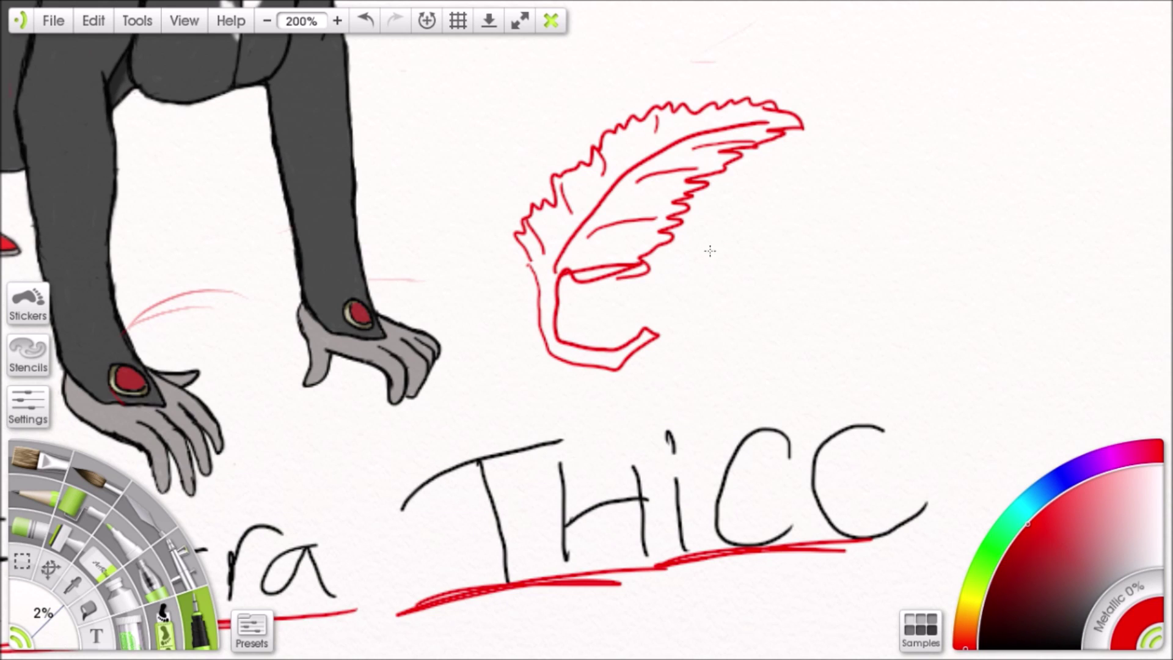
left_click(366, 21)
left_click(366, 21)
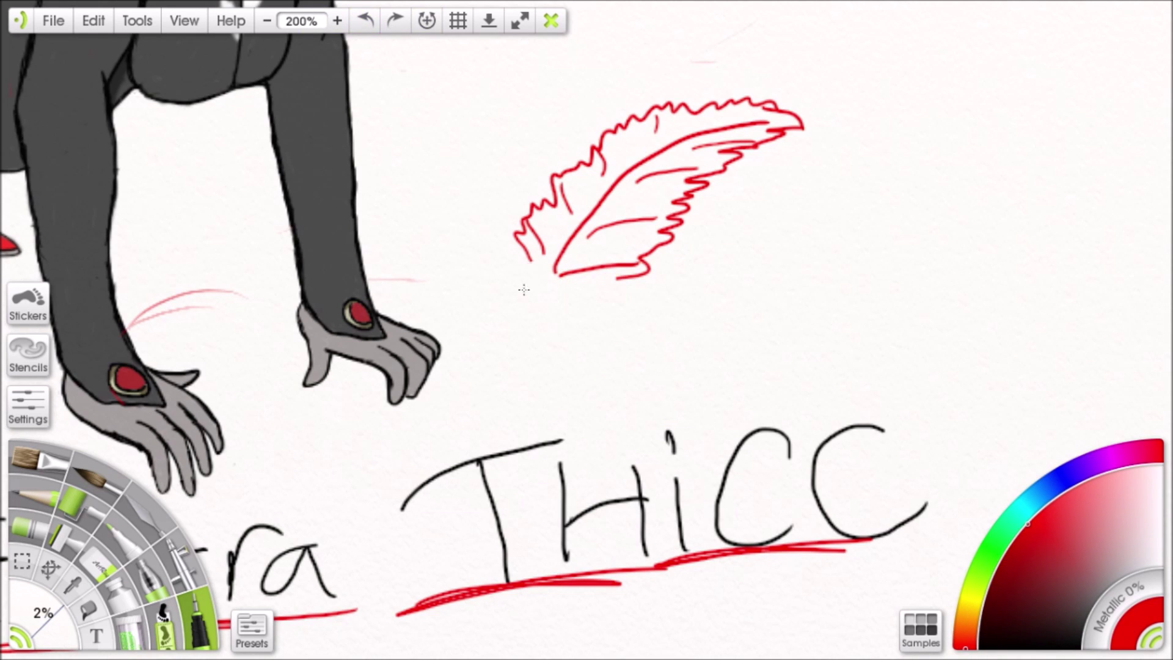
Draw a short, narrow quill stem at the base of the red feather sketch
mouse_move(553, 290)
left_mouse_down()
mouse_move(539, 375)
mouse_move(570, 306)
mouse_move(618, 279)
mouse_move(502, 385)
mouse_move(679, 268)
left_mouse_up()
left_click_drag(497, 278, 804, 109)
mouse_move(417, 224)
left_mouse_down()
mouse_move(510, 203)
mouse_move(859, 232)
left_mouse_up()
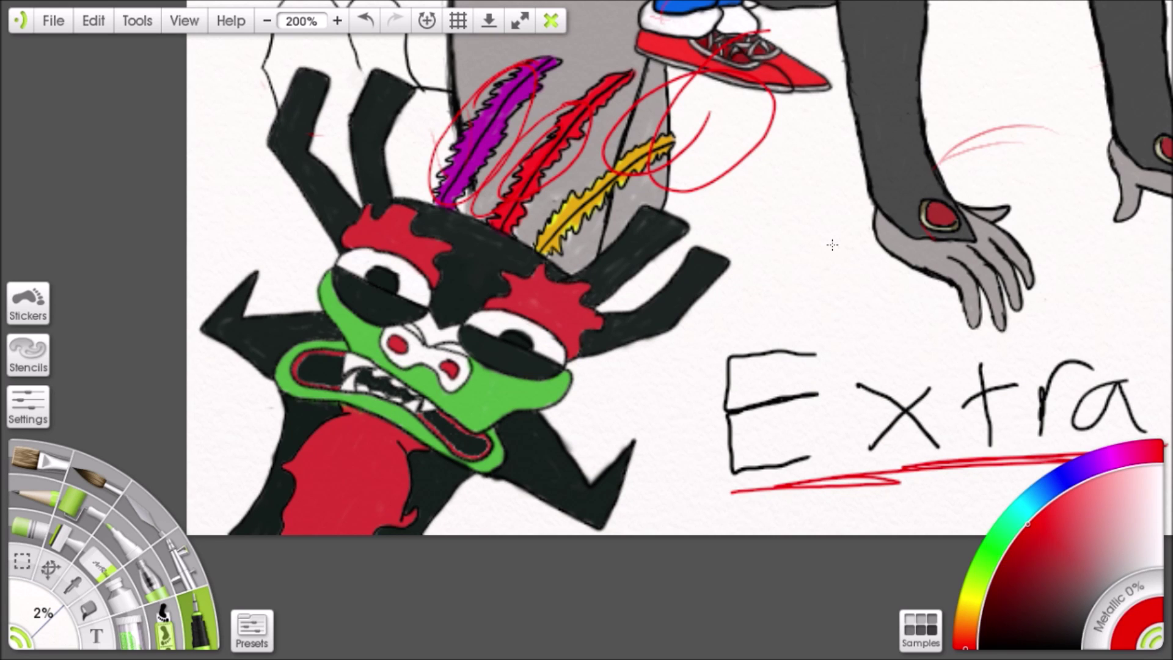
Circle one of the mask's red eyebrows and draw flame-shaped outlines over the other eyebrow and above the word "Extra"
left_click_drag(168, 303, 244, 213)
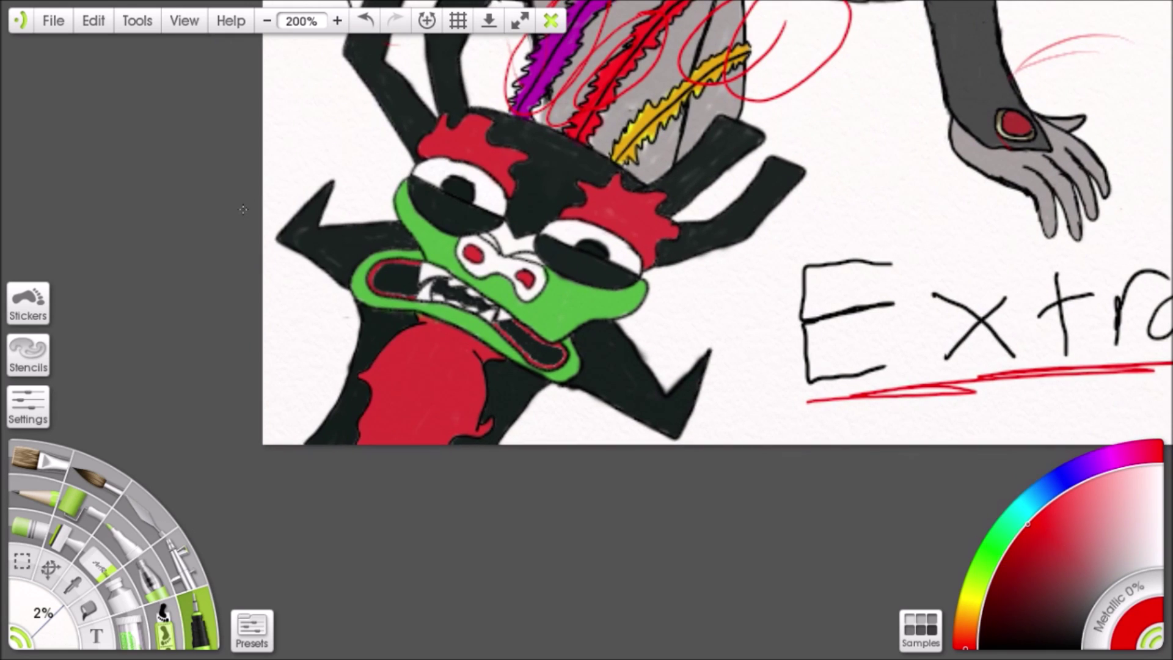
mouse_move(459, 98)
left_mouse_down()
mouse_move(516, 201)
mouse_move(456, 85)
mouse_move(376, 177)
left_mouse_up()
mouse_move(452, 219)
left_mouse_down()
mouse_move(435, 213)
mouse_move(437, 133)
left_mouse_up()
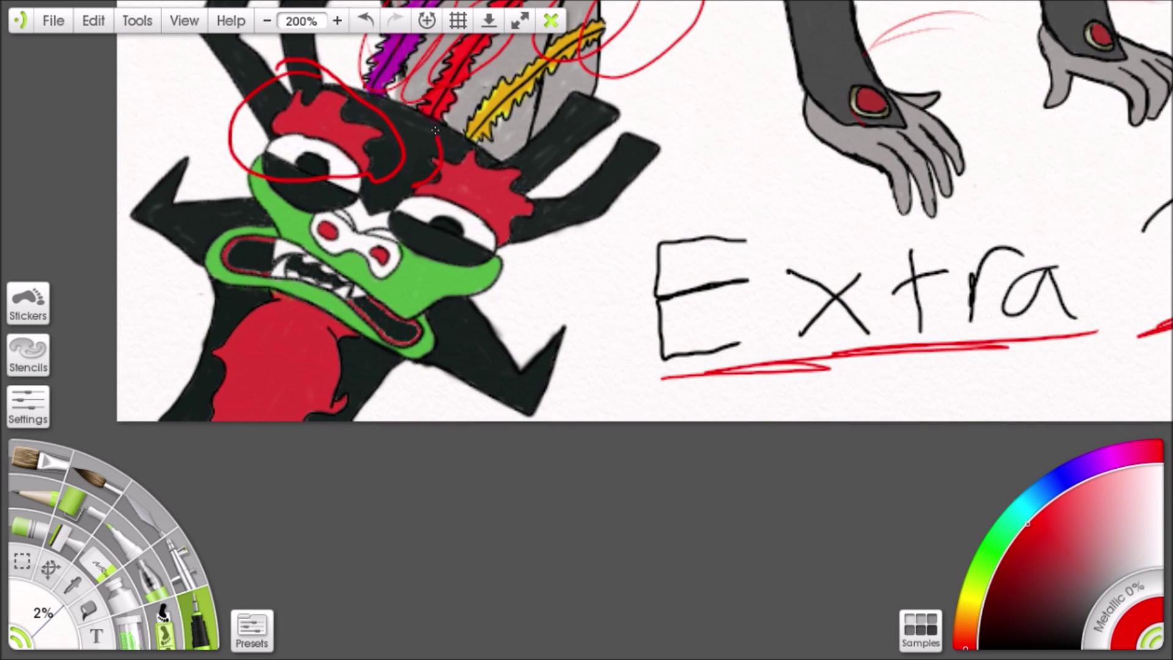
mouse_move(482, 65)
left_mouse_down()
mouse_move(465, 146)
mouse_move(547, 71)
mouse_move(533, 142)
left_mouse_up()
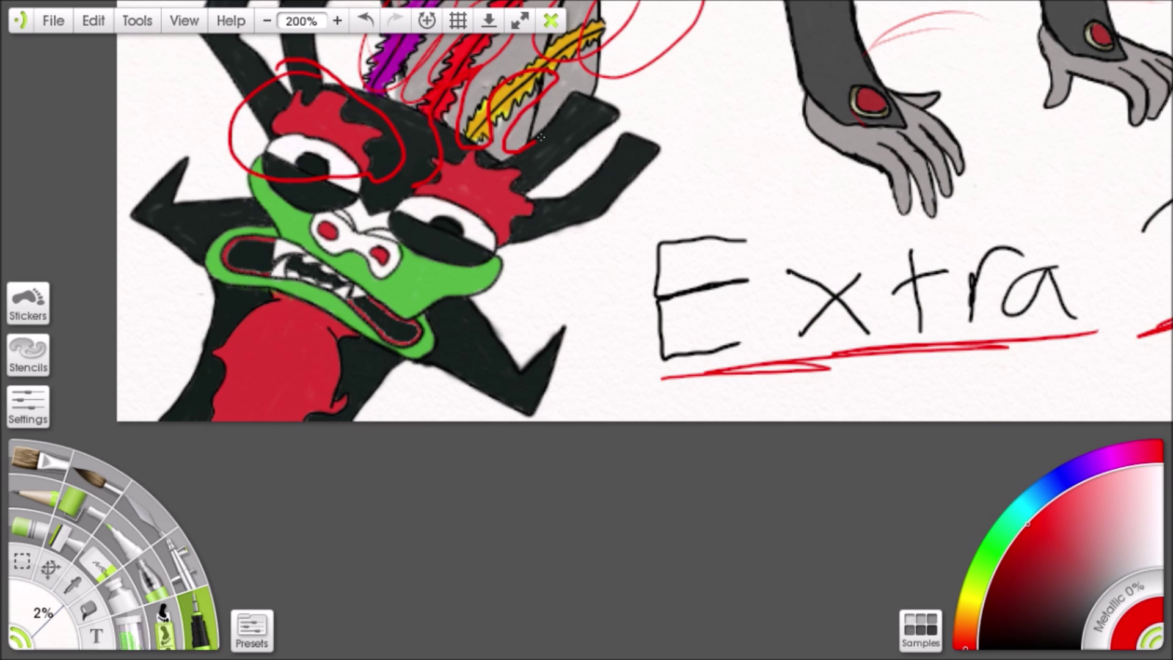
left_click_drag(538, 182, 498, 241)
mouse_move(637, 186)
left_mouse_down()
mouse_move(477, 202)
mouse_move(602, 82)
mouse_move(583, 183)
mouse_move(613, 93)
mouse_move(625, 128)
mouse_move(621, 265)
left_mouse_up()
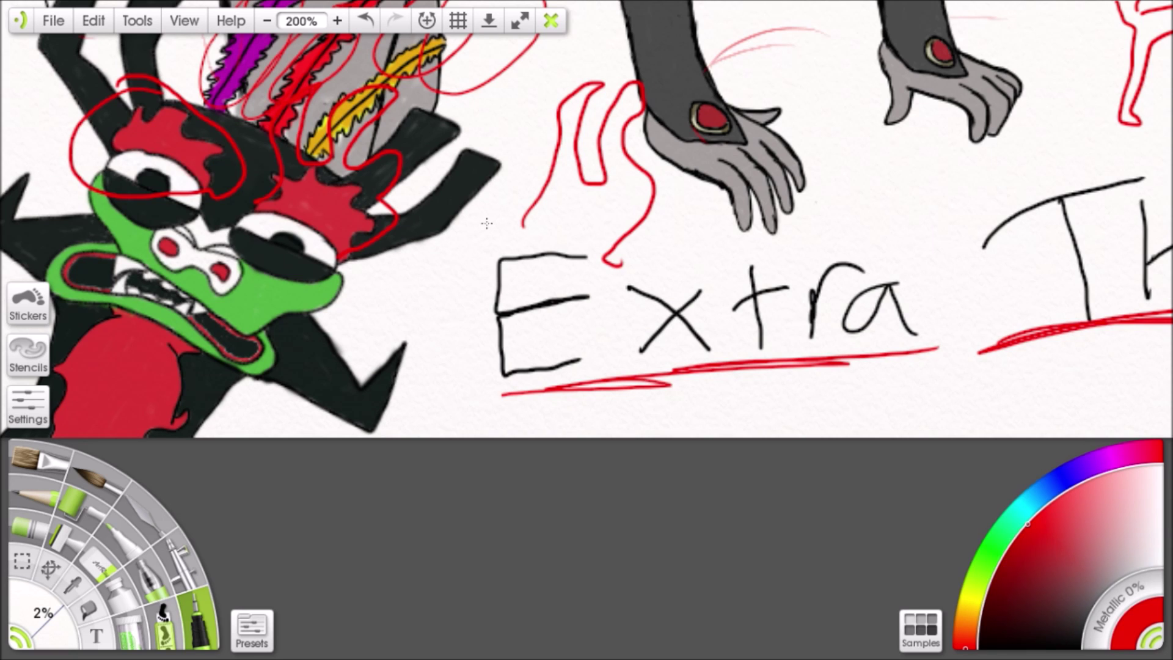
Mark the area beneath the mask's nose and circle the upper lip near both mouth corners in red
left_click_drag(400, 232, 589, 226)
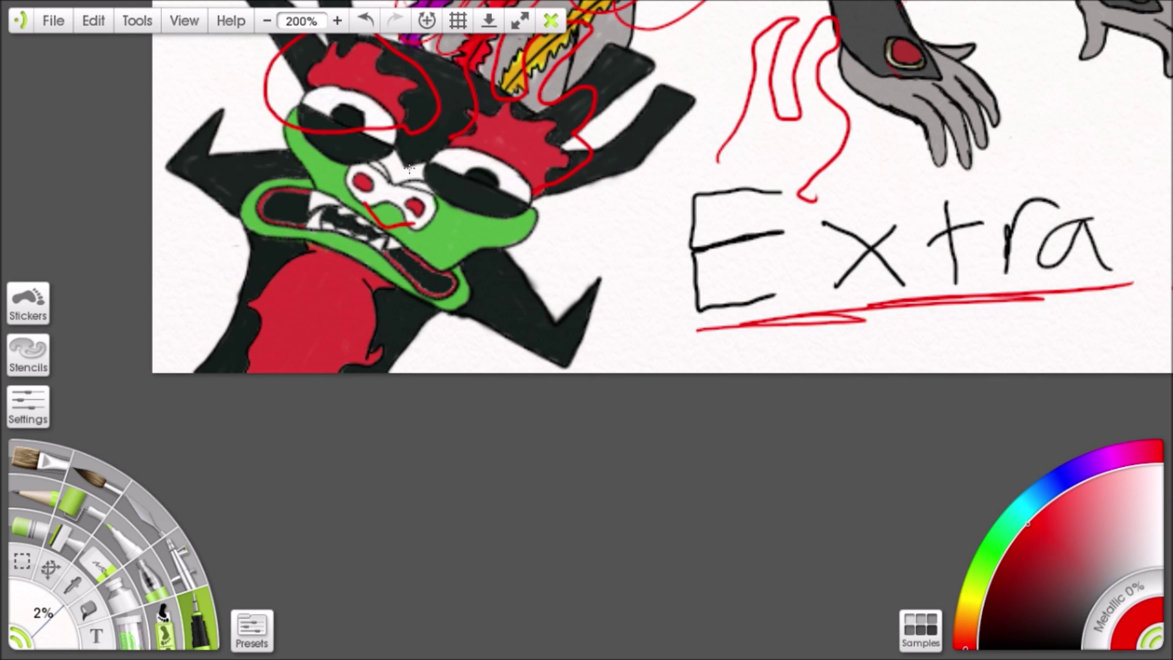
scroll(409, 168, "down", 1)
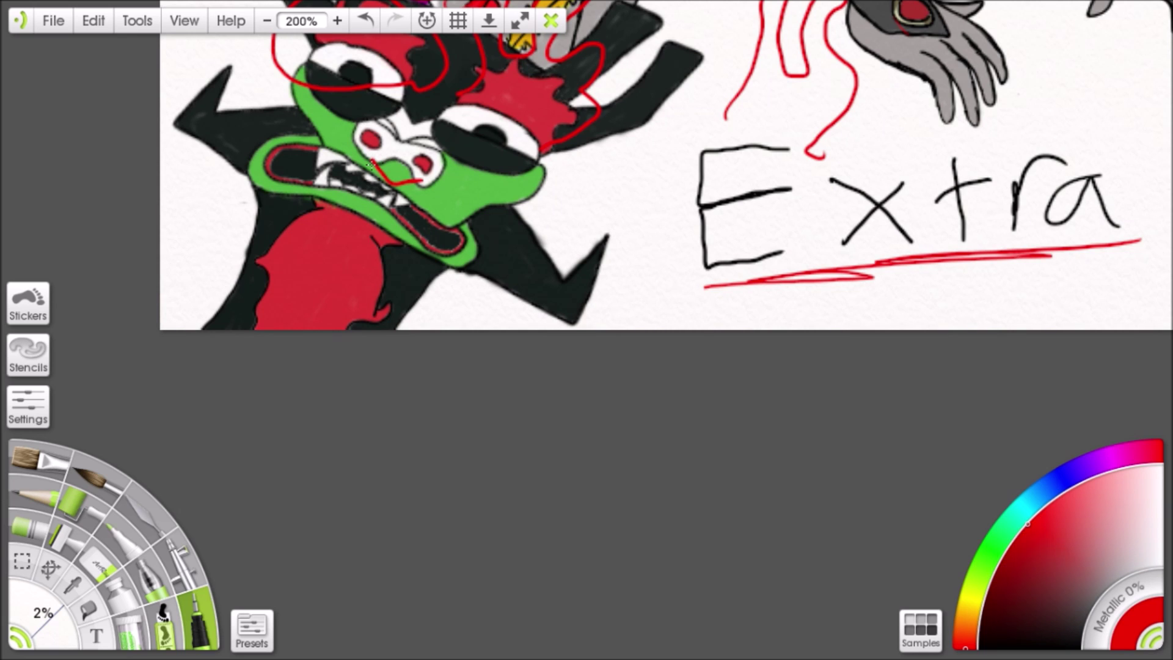
left_click_drag(610, 183, 713, 183)
left_click_drag(372, 139, 378, 139)
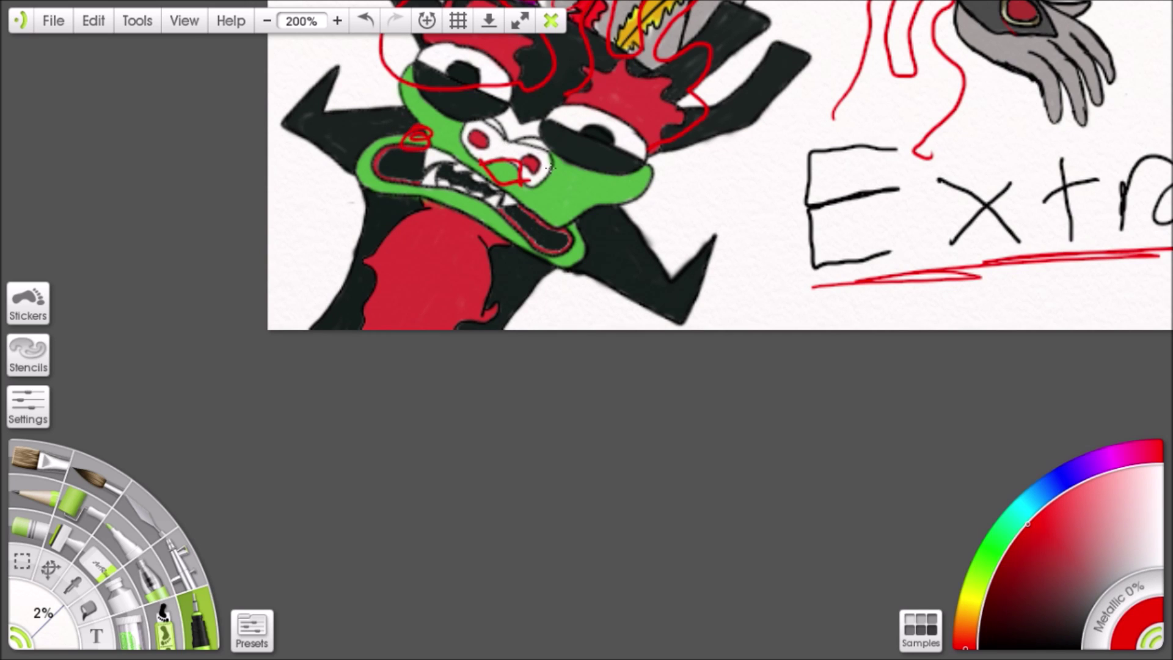
mouse_move(579, 219)
left_mouse_down()
mouse_move(576, 207)
mouse_move(461, 248)
mouse_move(476, 247)
mouse_move(458, 268)
mouse_move(547, 215)
left_mouse_up()
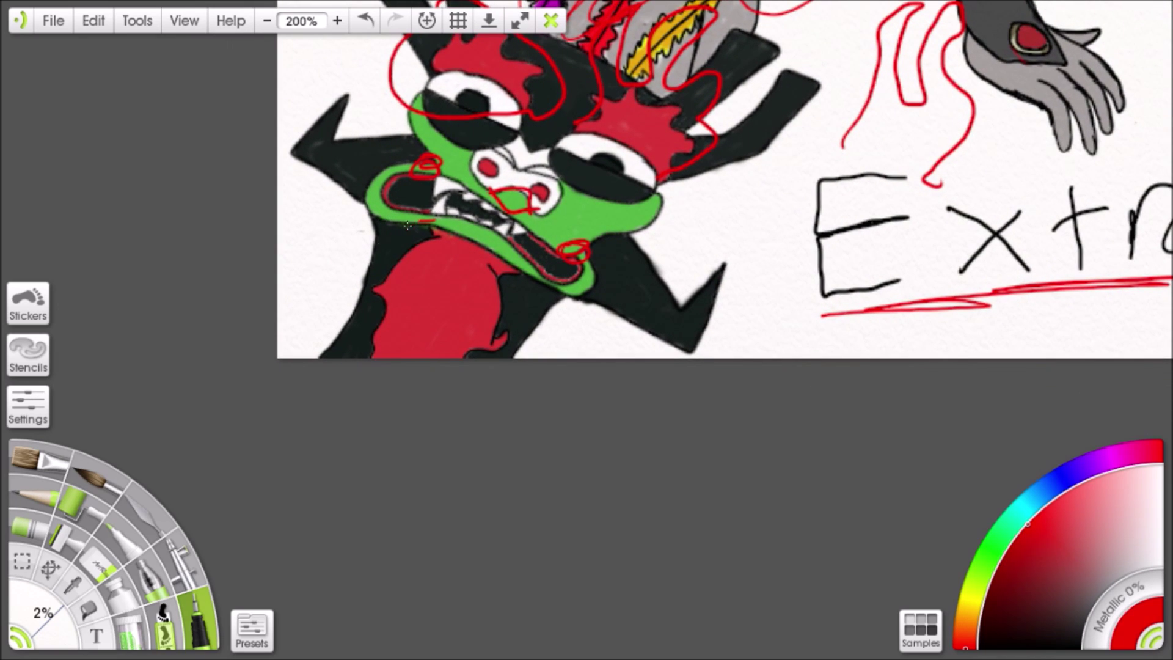
Draw red correction lines for the mask's body below the mouth and for the longer horns on both sides of its head
left_click_drag(416, 219, 363, 400)
left_click_drag(478, 374, 526, 289)
left_click_drag(619, 63, 579, 309)
mouse_move(367, 278)
left_mouse_down()
mouse_move(371, 166)
mouse_move(449, 76)
left_mouse_up()
mouse_move(417, 273)
left_mouse_down()
mouse_move(494, 119)
mouse_move(544, 81)
left_mouse_up()
left_click_drag(754, 210, 724, 281)
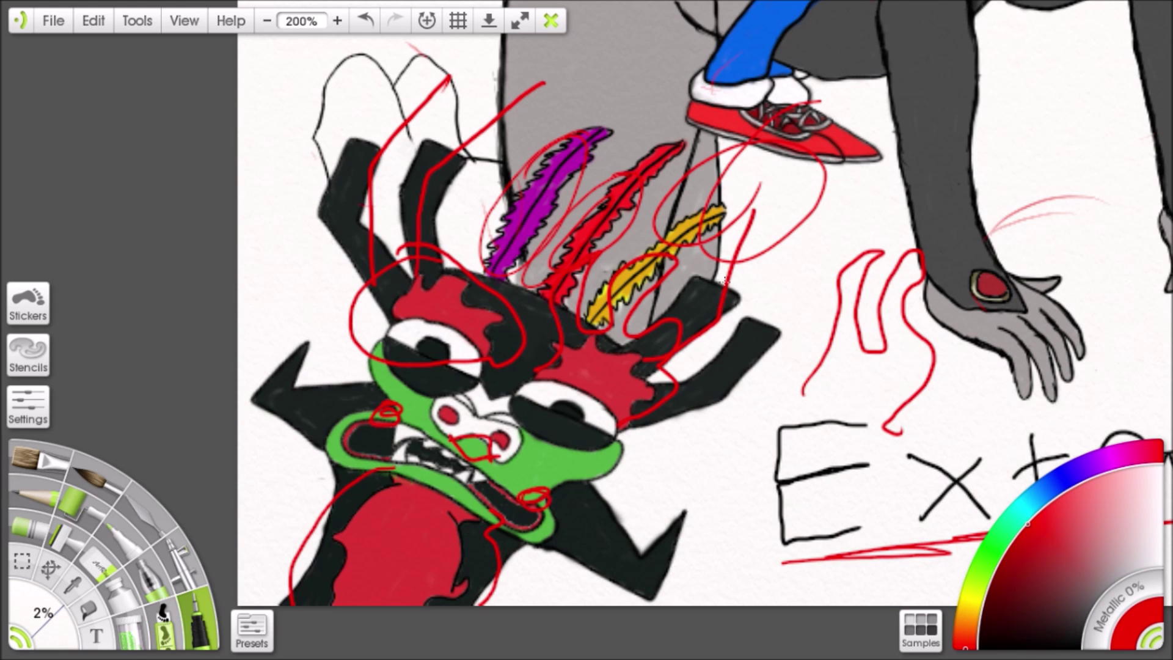
left_click_drag(701, 372, 809, 209)
mouse_move(258, 427)
left_mouse_down()
mouse_move(291, 333)
mouse_move(287, 300)
left_mouse_up()
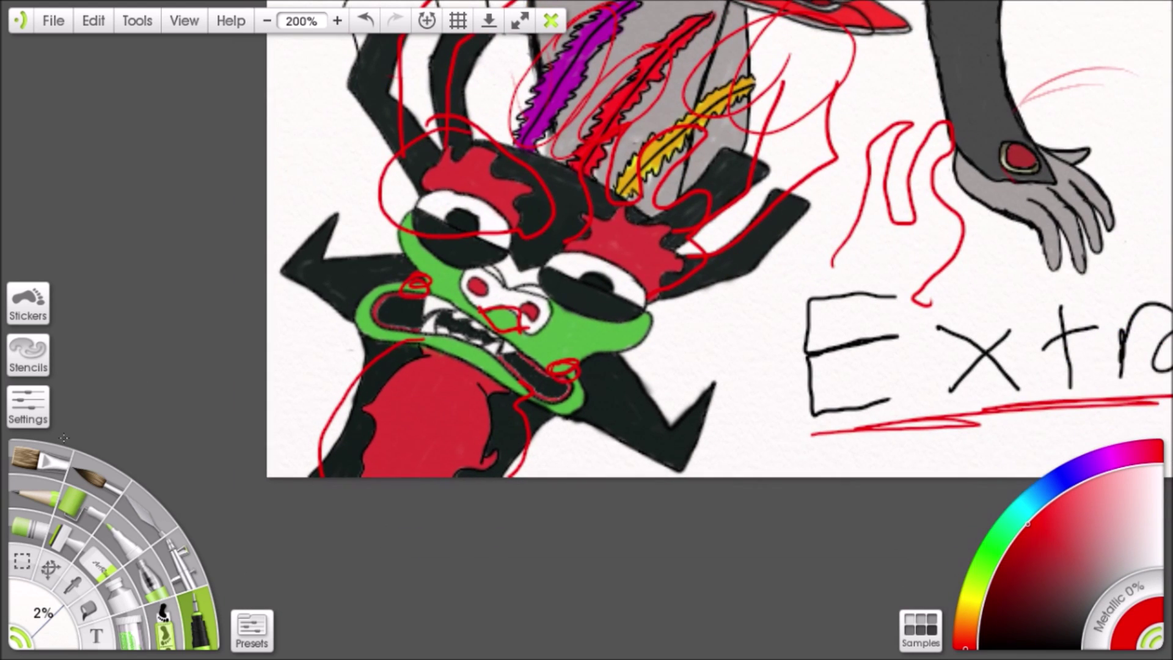
Erase the red marks over the mask, feathers and title, keeping the red feather sketch
left_click(97, 555)
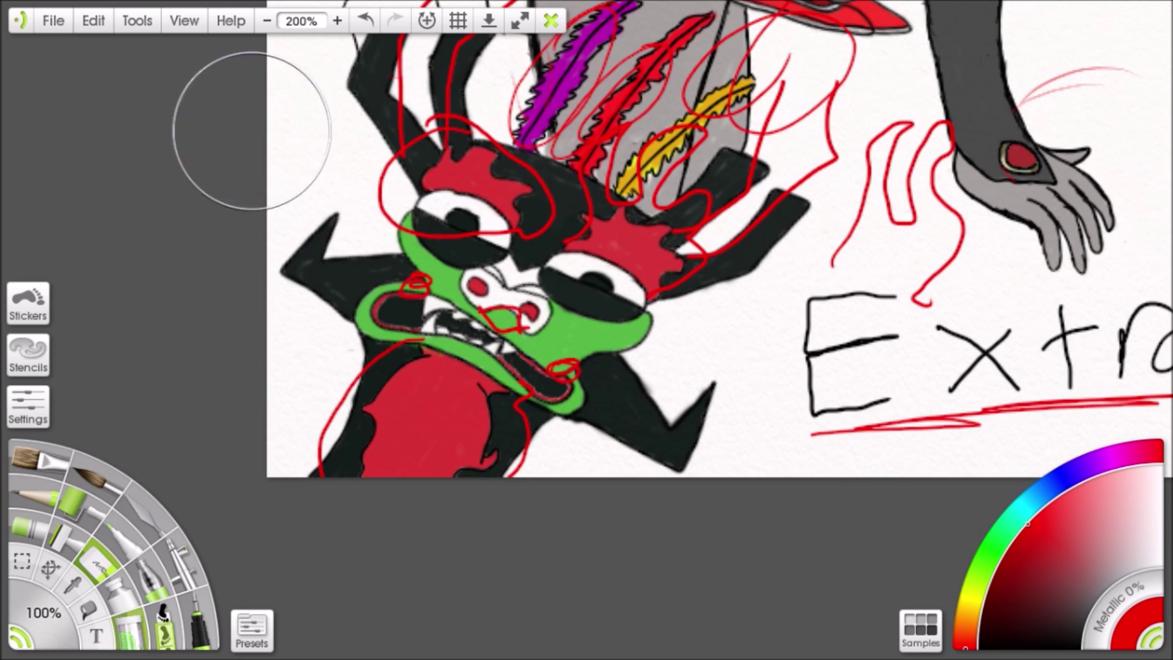
left_click(324, 22)
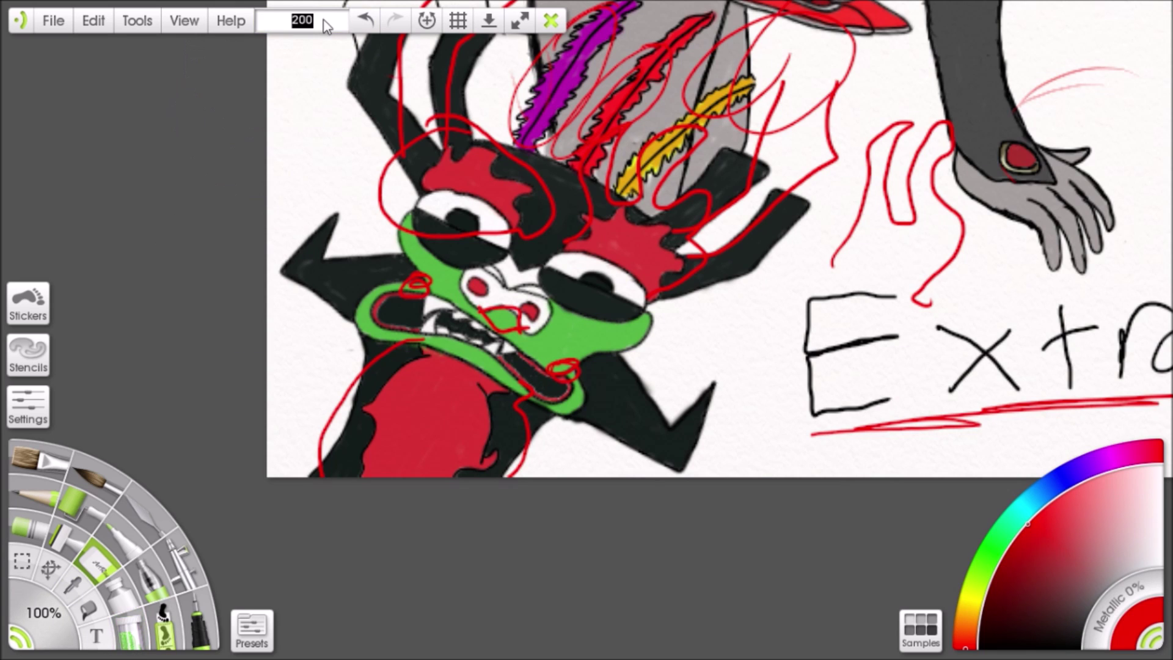
left_click(219, 109)
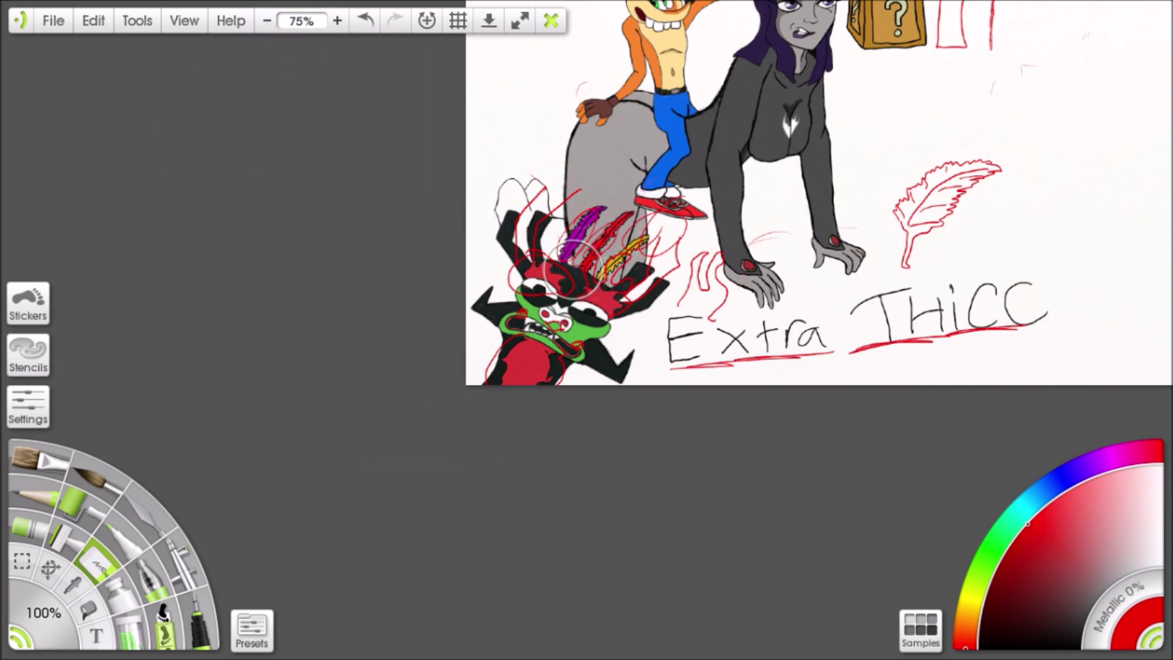
mouse_move(572, 270)
left_mouse_down()
mouse_move(592, 210)
mouse_move(456, 343)
mouse_move(632, 176)
mouse_move(616, 228)
mouse_move(497, 412)
mouse_move(509, 382)
mouse_move(668, 288)
mouse_move(688, 320)
mouse_move(785, 306)
mouse_move(973, 316)
mouse_move(831, 295)
left_mouse_up()
left_click_drag(831, 295, 475, 354)
left_click_drag(518, 402, 694, 335)
left_click_drag(710, 218, 641, 367)
mouse_move(565, 169)
left_mouse_down()
mouse_move(587, 155)
mouse_move(608, 184)
left_mouse_up()
left_click_drag(550, 229, 721, 112)
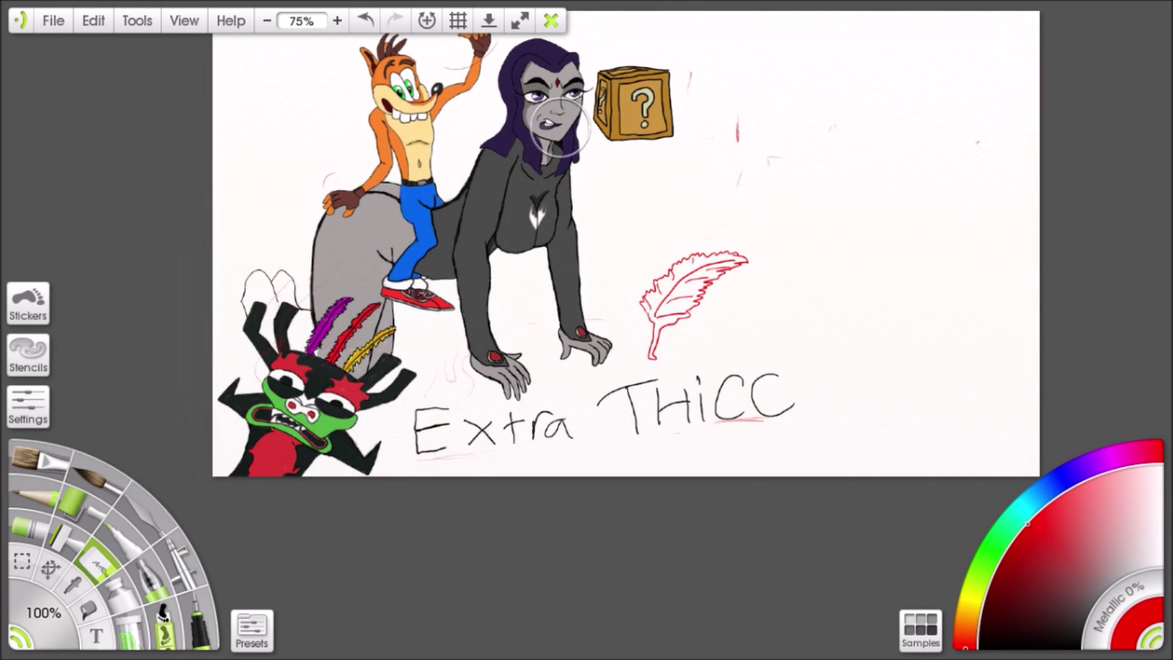
Look over the cleaned-up drawing, examining the characters, the crate, the title and the red feather sketch
mouse_move(509, 151)
left_mouse_down()
mouse_move(545, 232)
mouse_move(613, 142)
mouse_move(575, 179)
left_mouse_up()
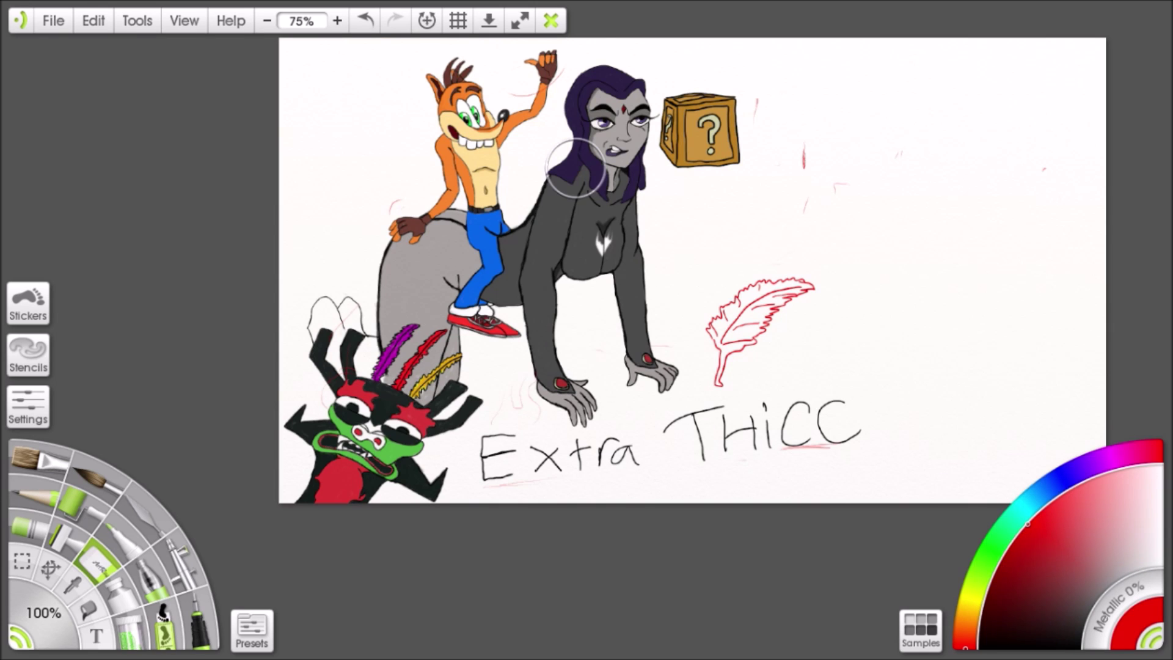
left_click_drag(516, 356, 520, 183)
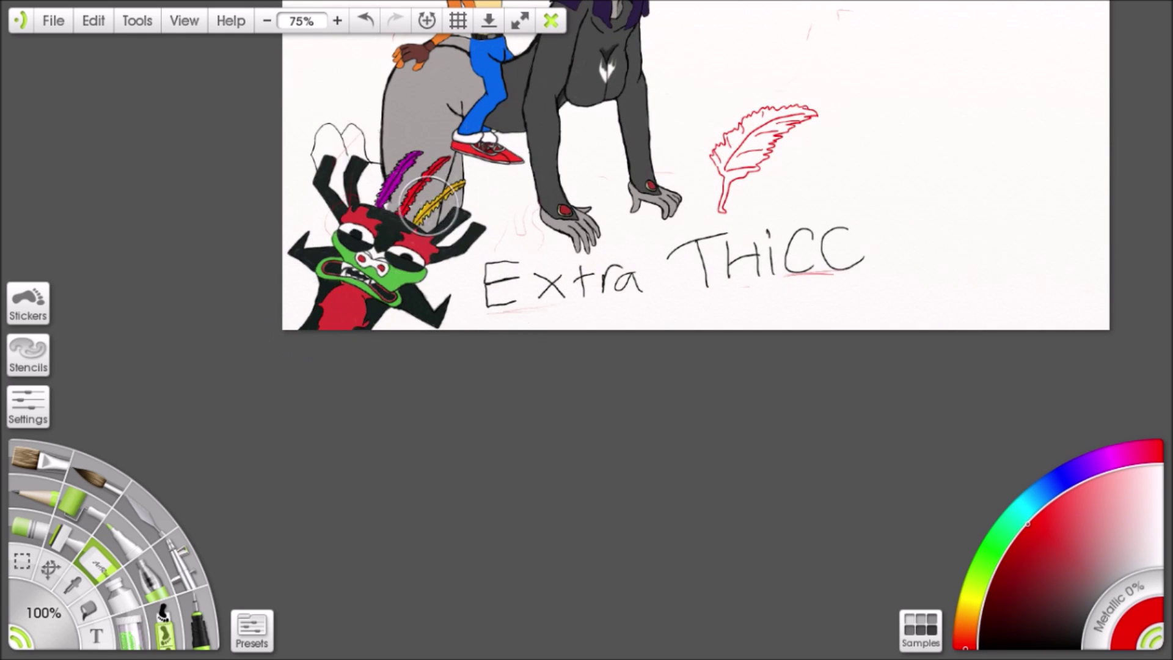
left_click_drag(427, 207, 366, 316)
scroll(403, 352, "up", 1)
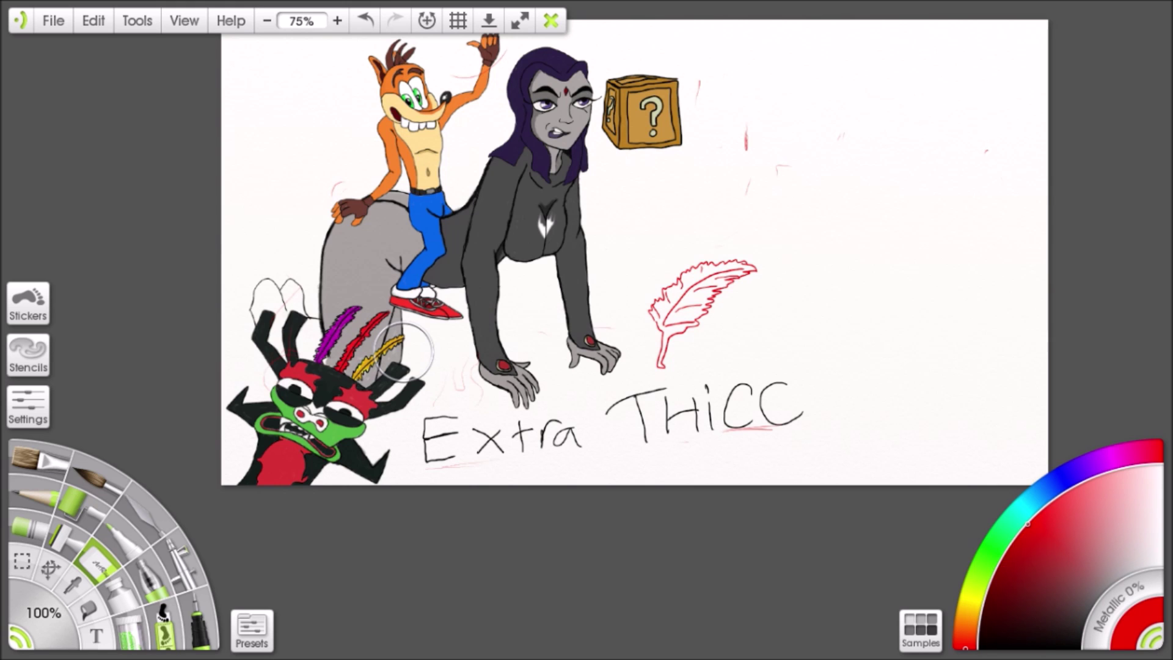
mouse_move(622, 251)
left_mouse_down()
mouse_move(613, 144)
mouse_move(461, 217)
mouse_move(445, 261)
mouse_move(406, 199)
mouse_move(411, 288)
mouse_move(448, 223)
mouse_move(445, 277)
mouse_move(473, 210)
left_mouse_up()
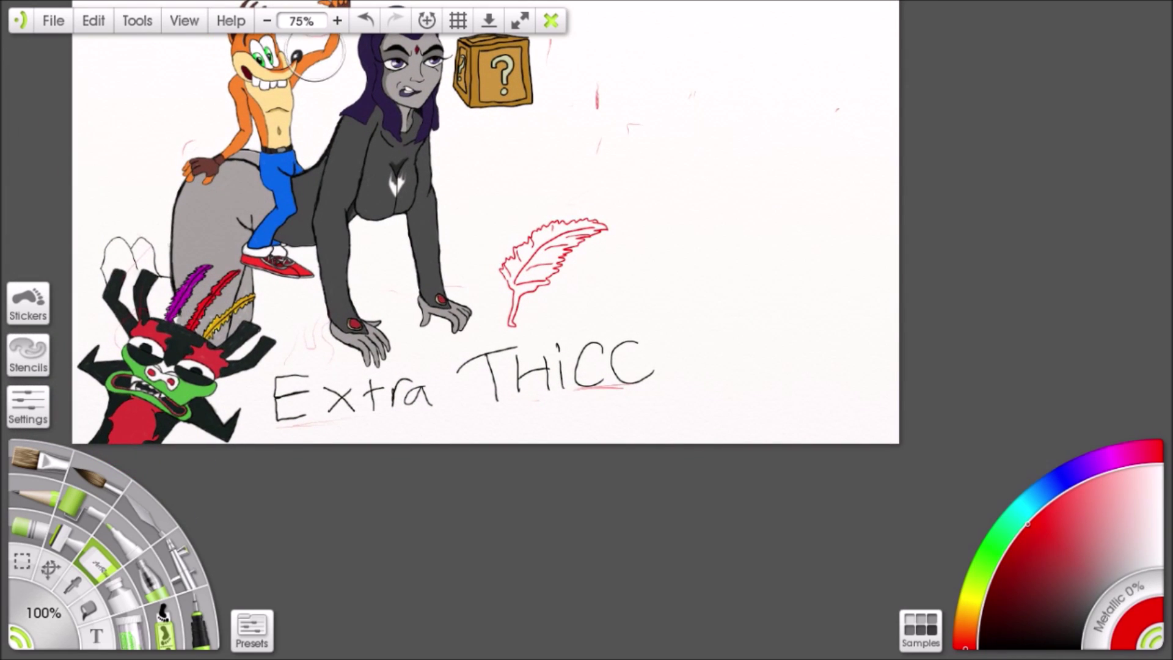
left_click(338, 20)
left_click(338, 21)
left_click(339, 21)
left_click_drag(269, 122, 451, 215)
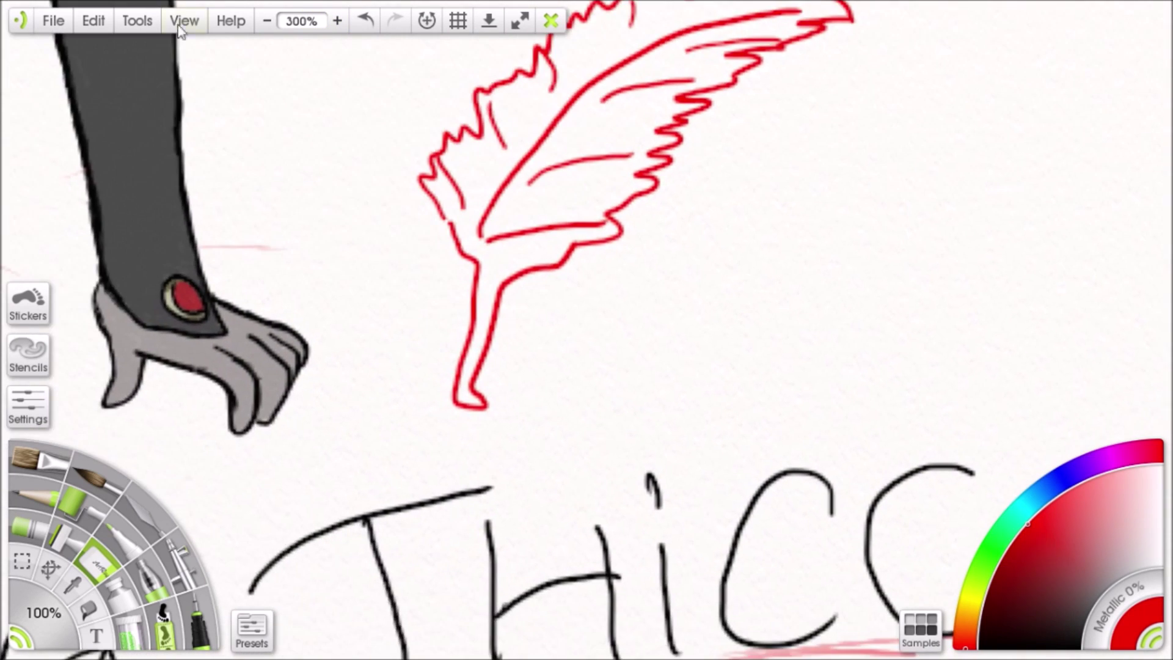
left_click(267, 21)
left_click(267, 20)
left_click(266, 20)
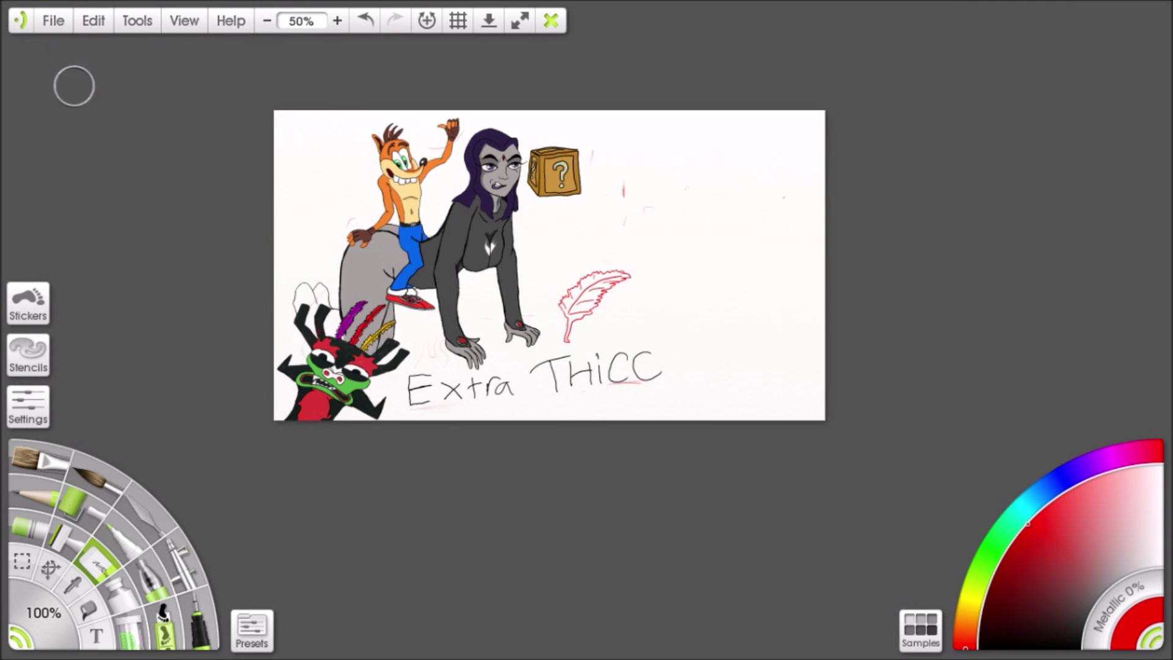